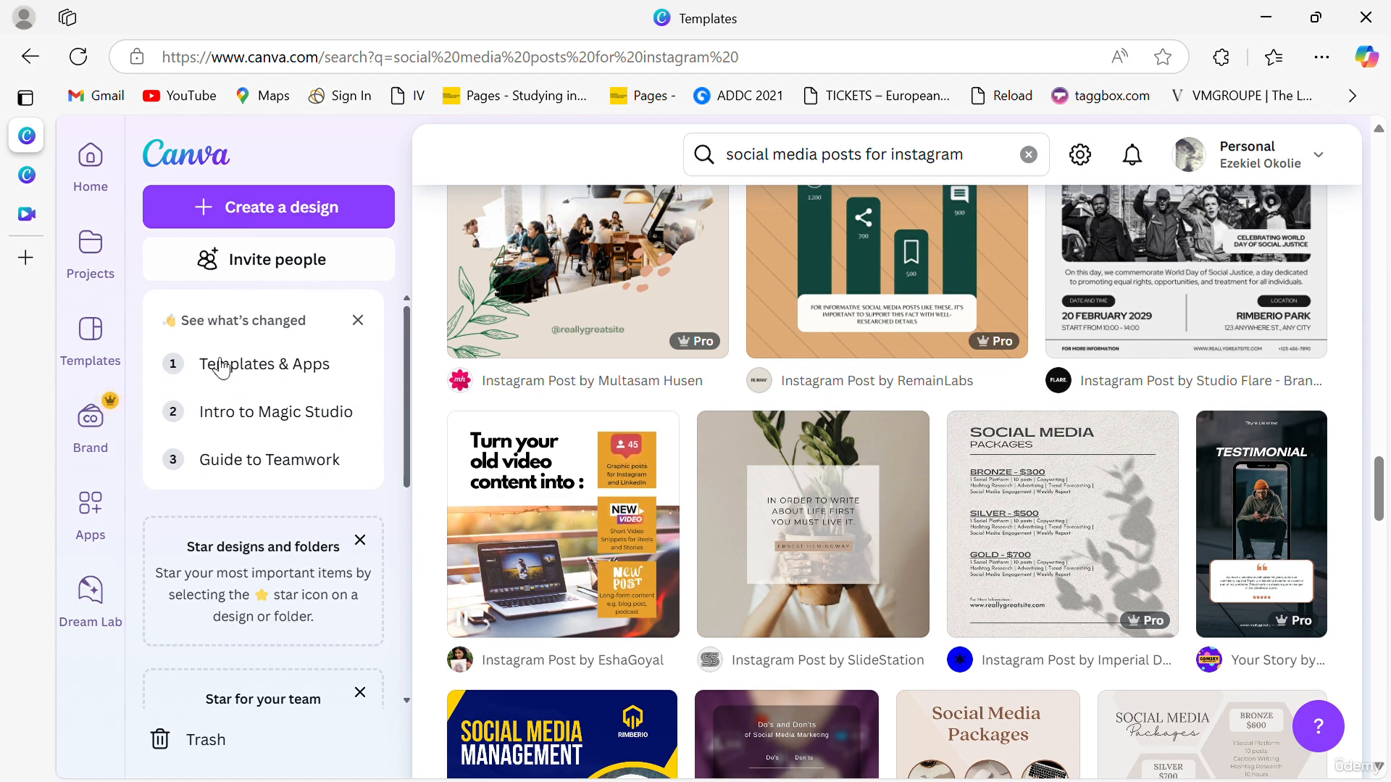
- Start a new social media design from the Green and Black Quote Facebook Post template
left_click(229, 210)
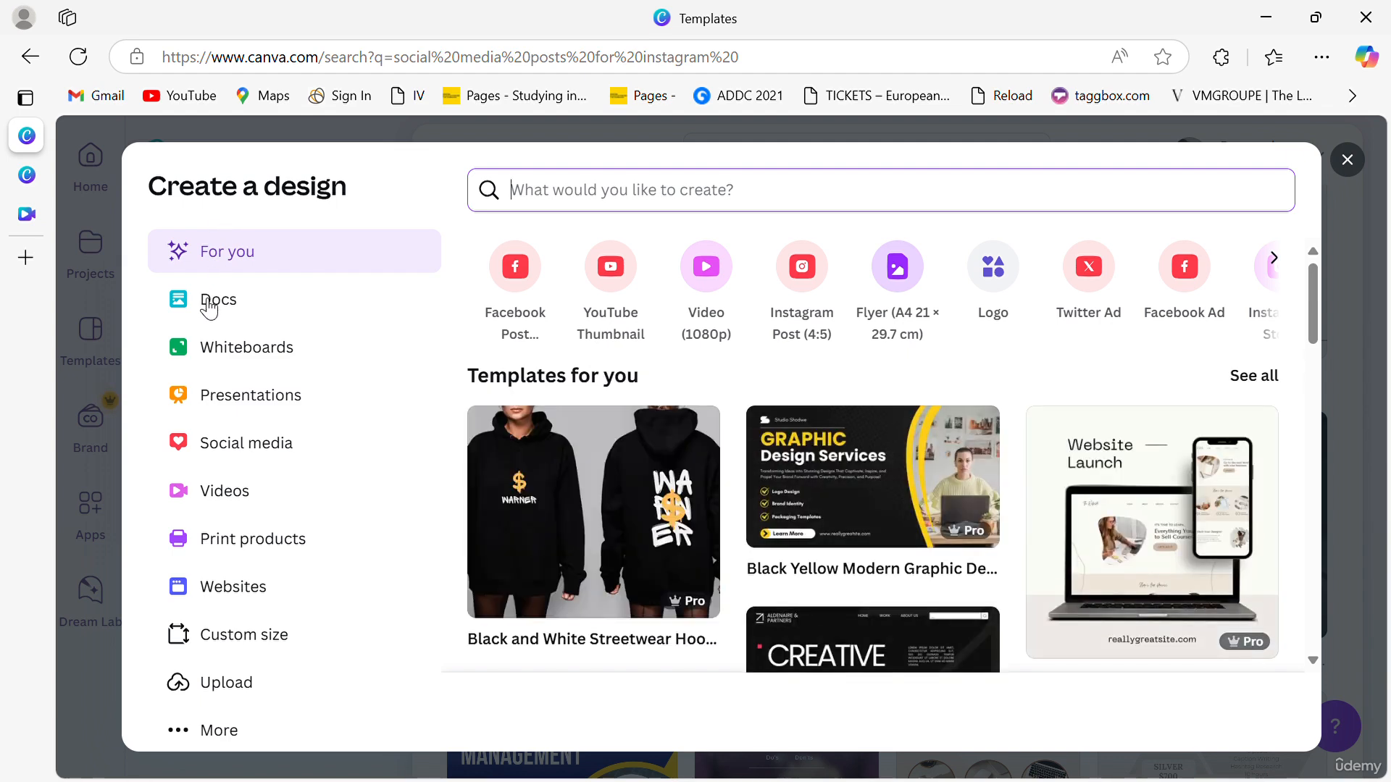
left_click(244, 454)
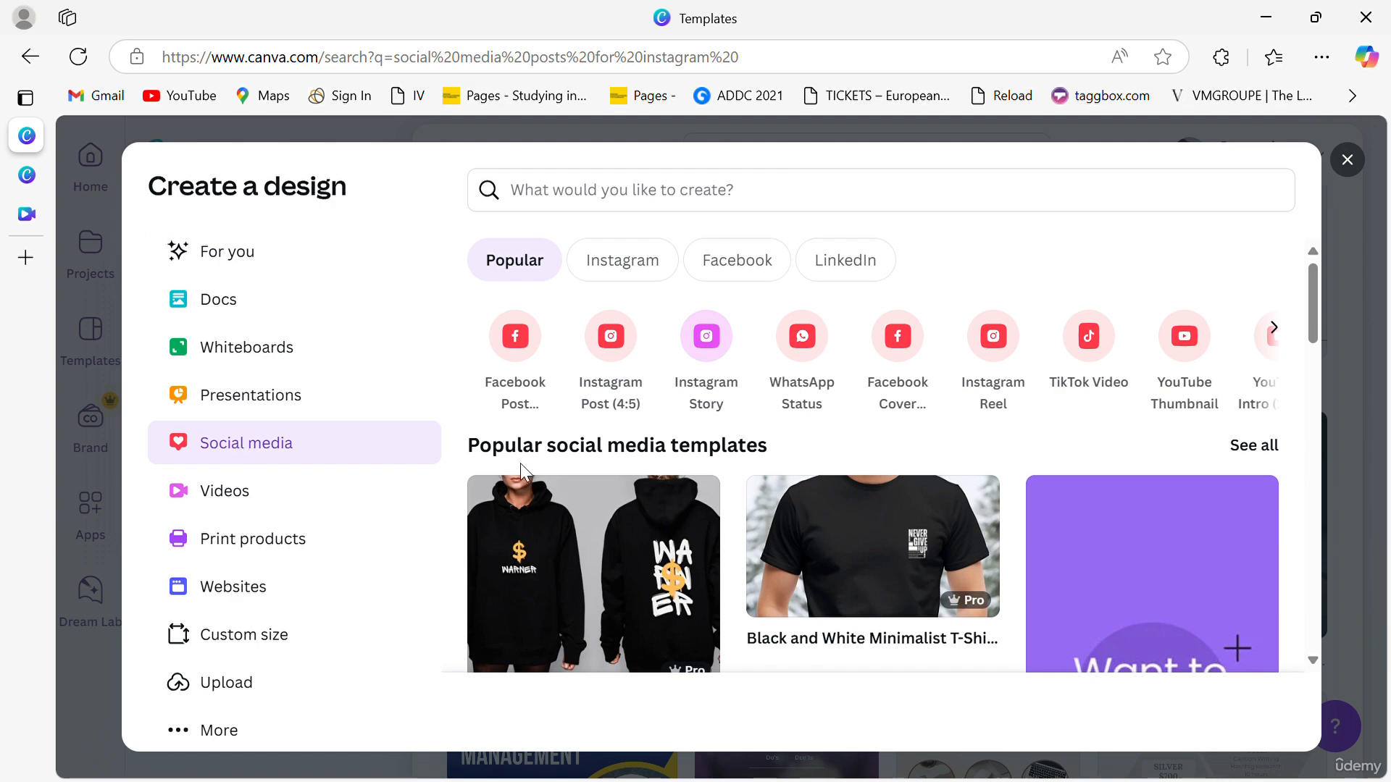
scroll(536, 488, "down", 3)
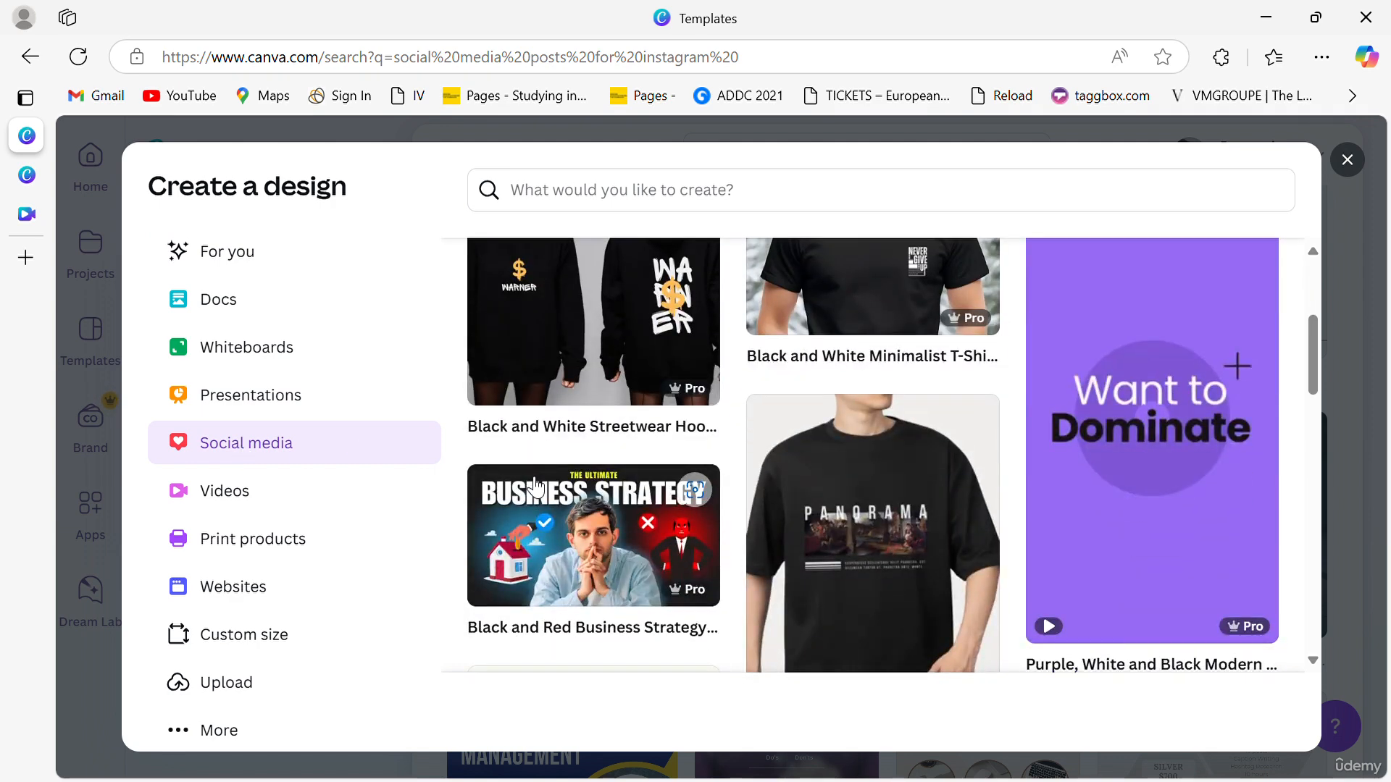
scroll(536, 488, "down", 4)
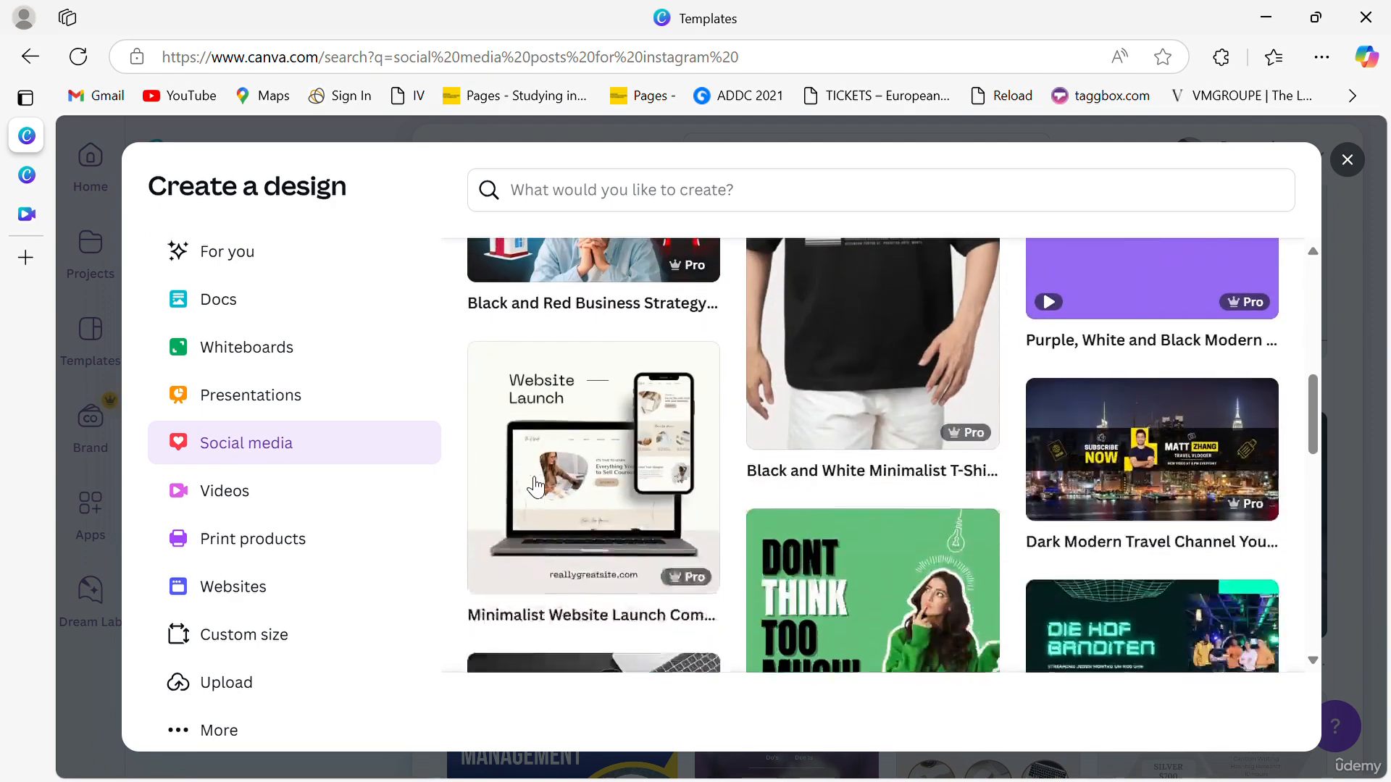
scroll(536, 488, "down", 1)
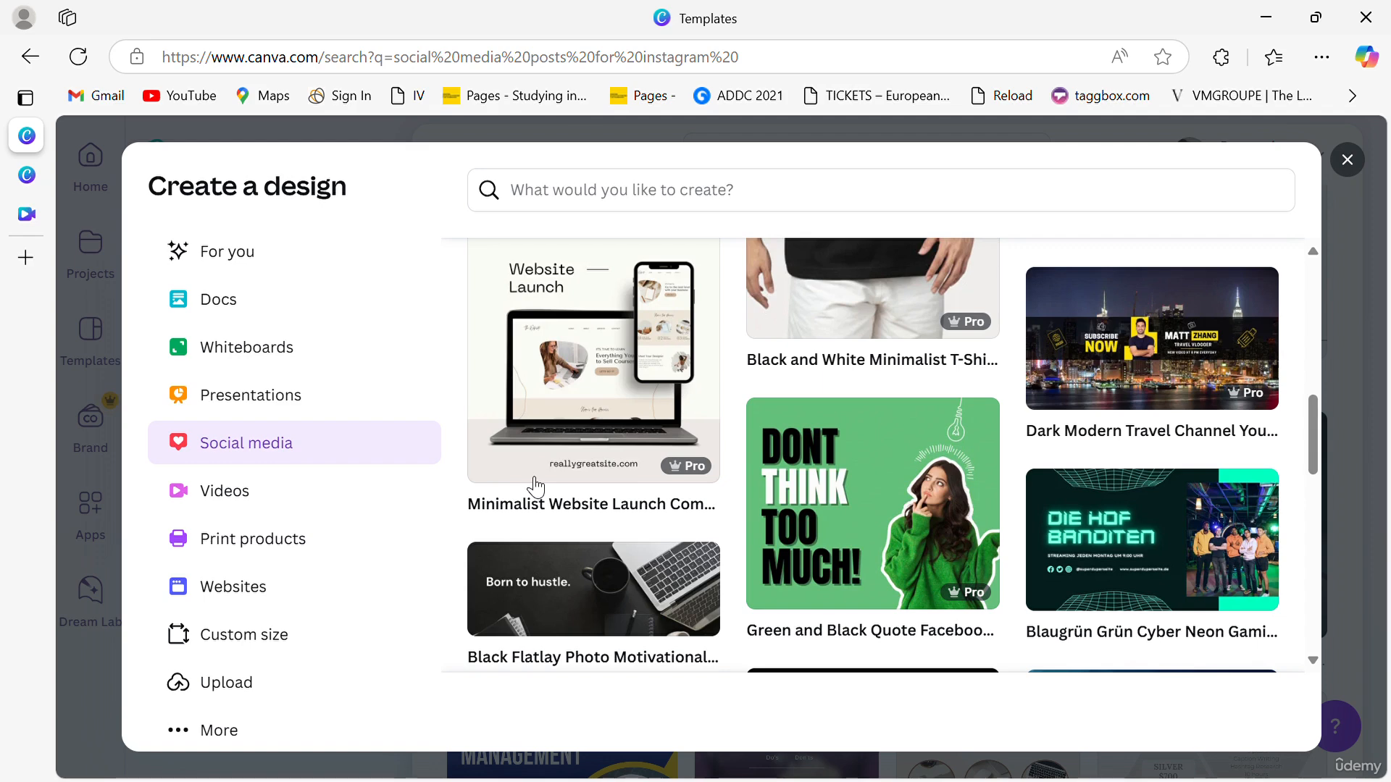
left_click(812, 523)
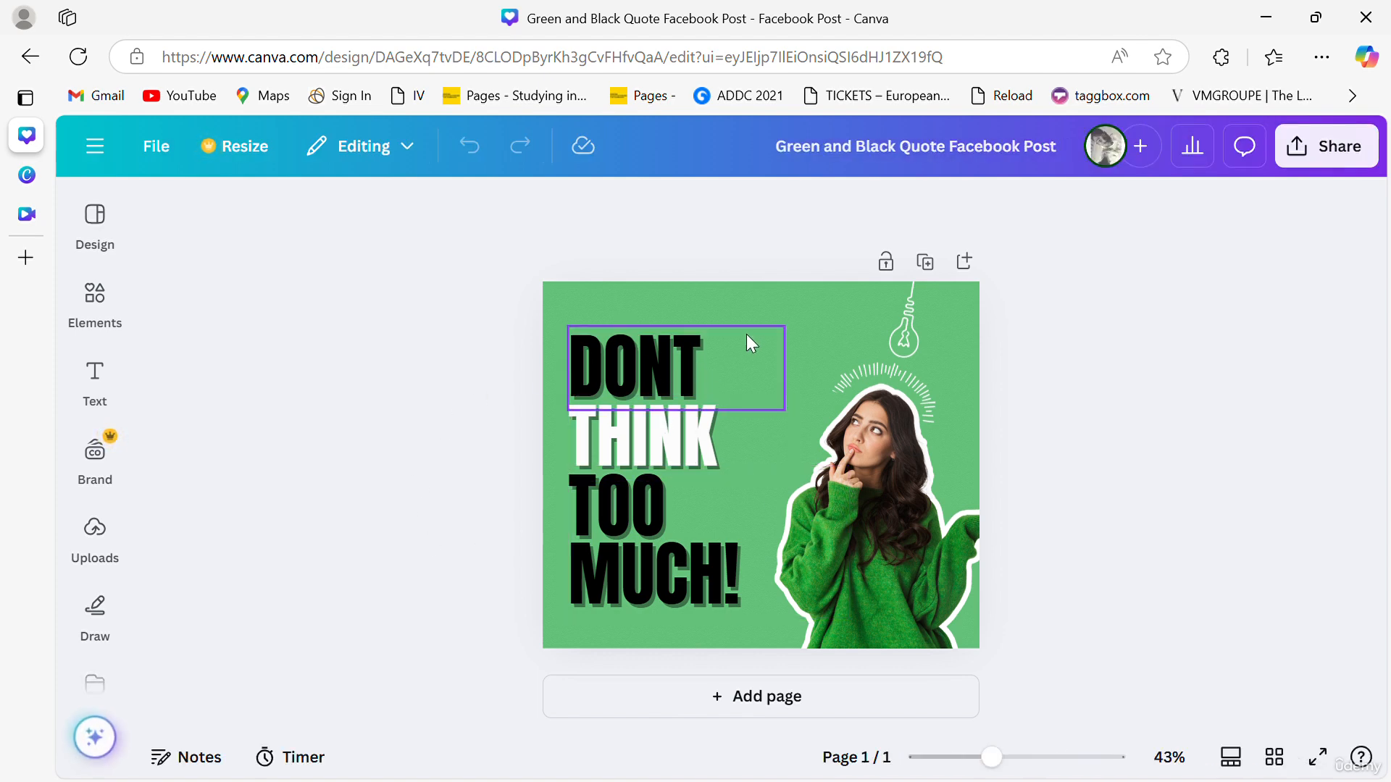
- Change the post's background colour to #FFFFFF using a new custom colour
left_click(796, 319)
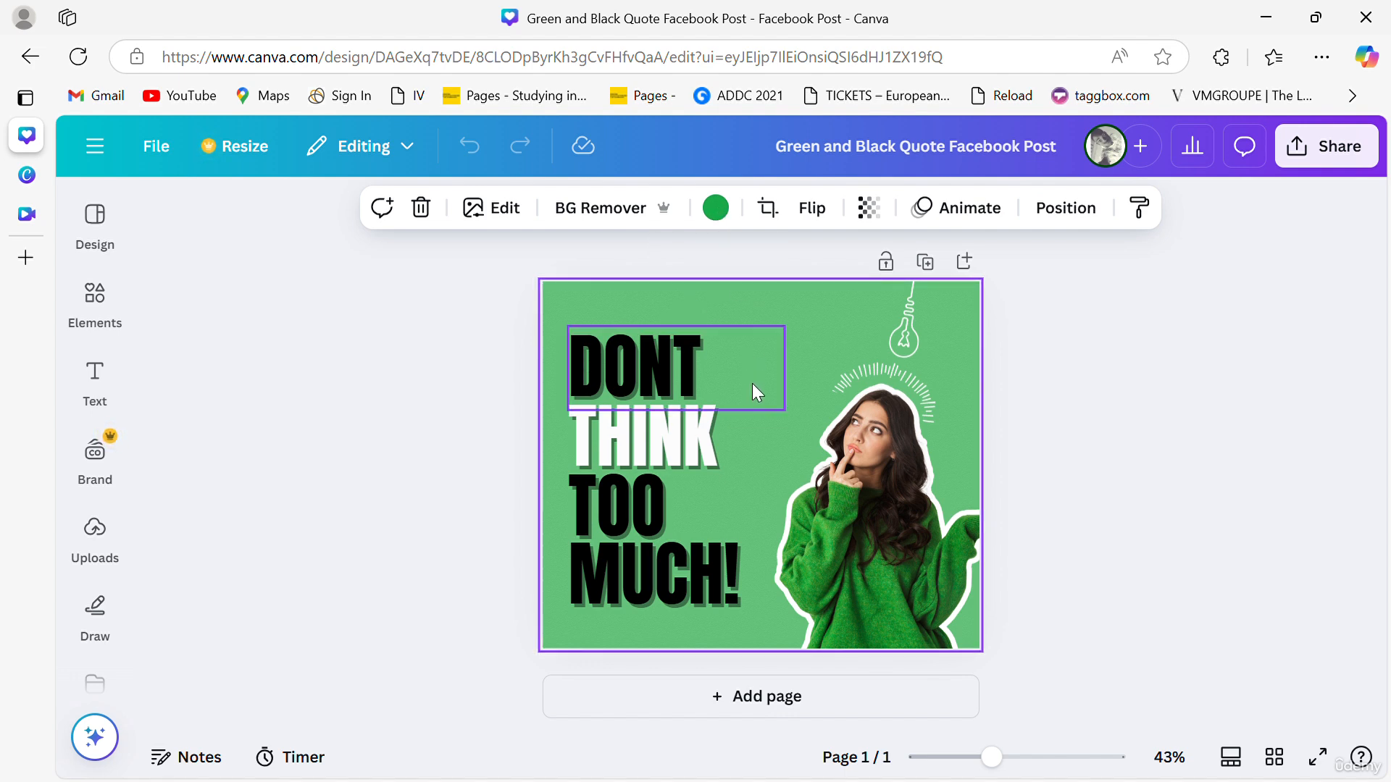
left_click(730, 222)
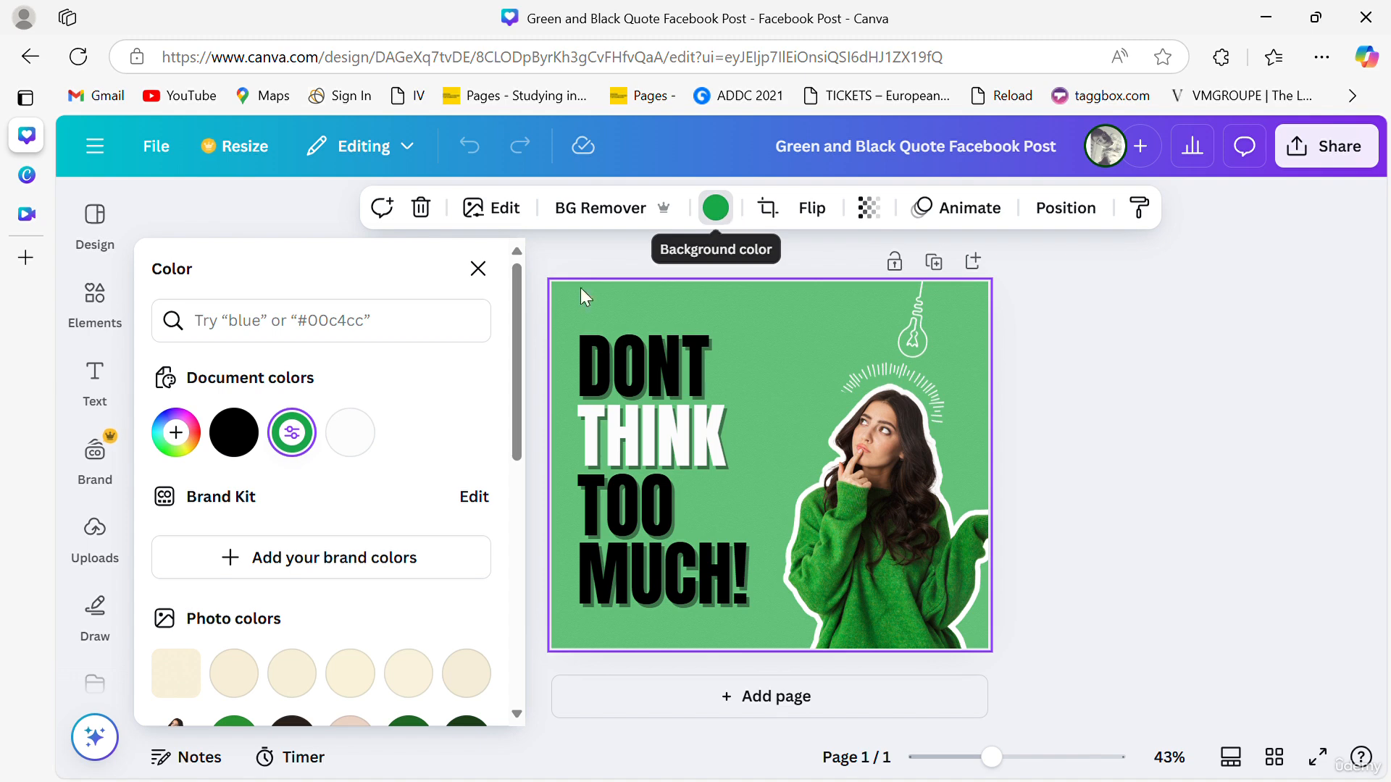
left_click(350, 433)
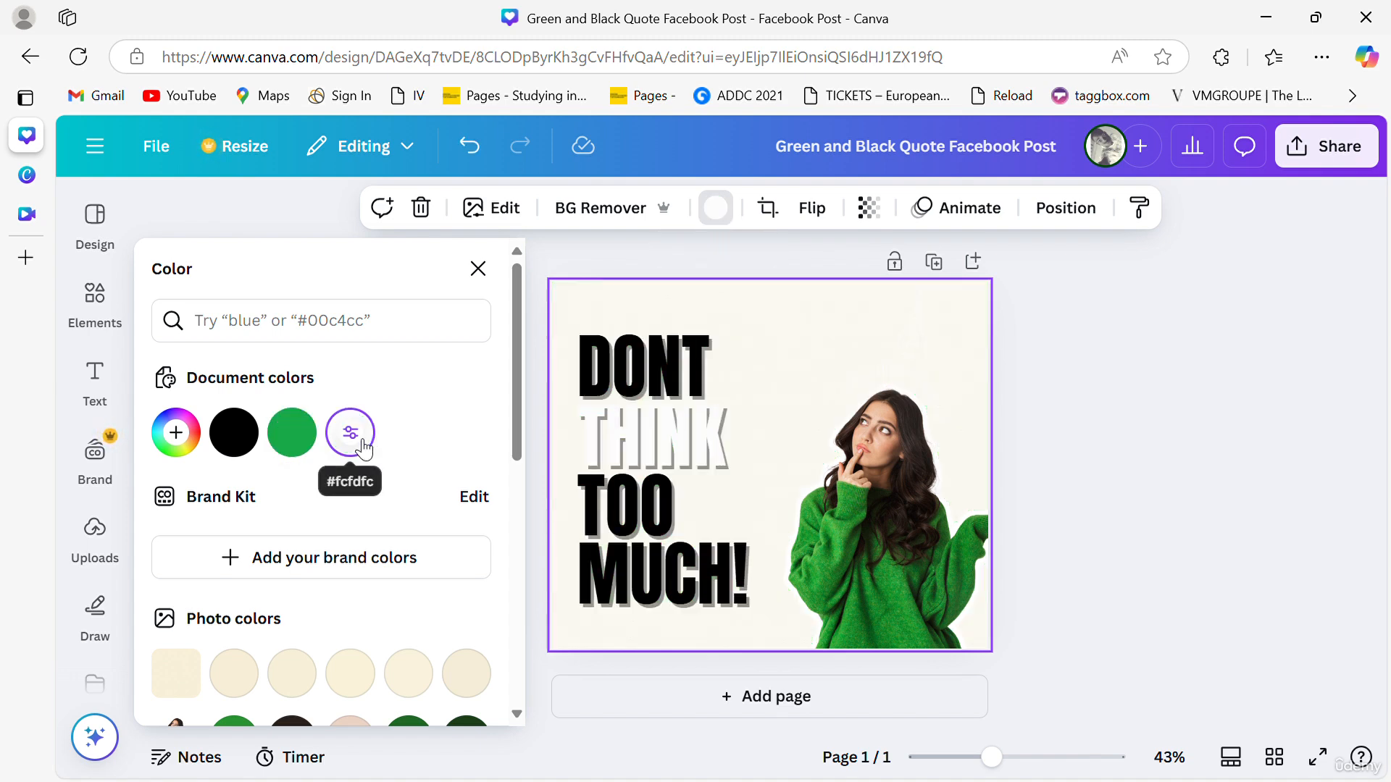
left_click(176, 434)
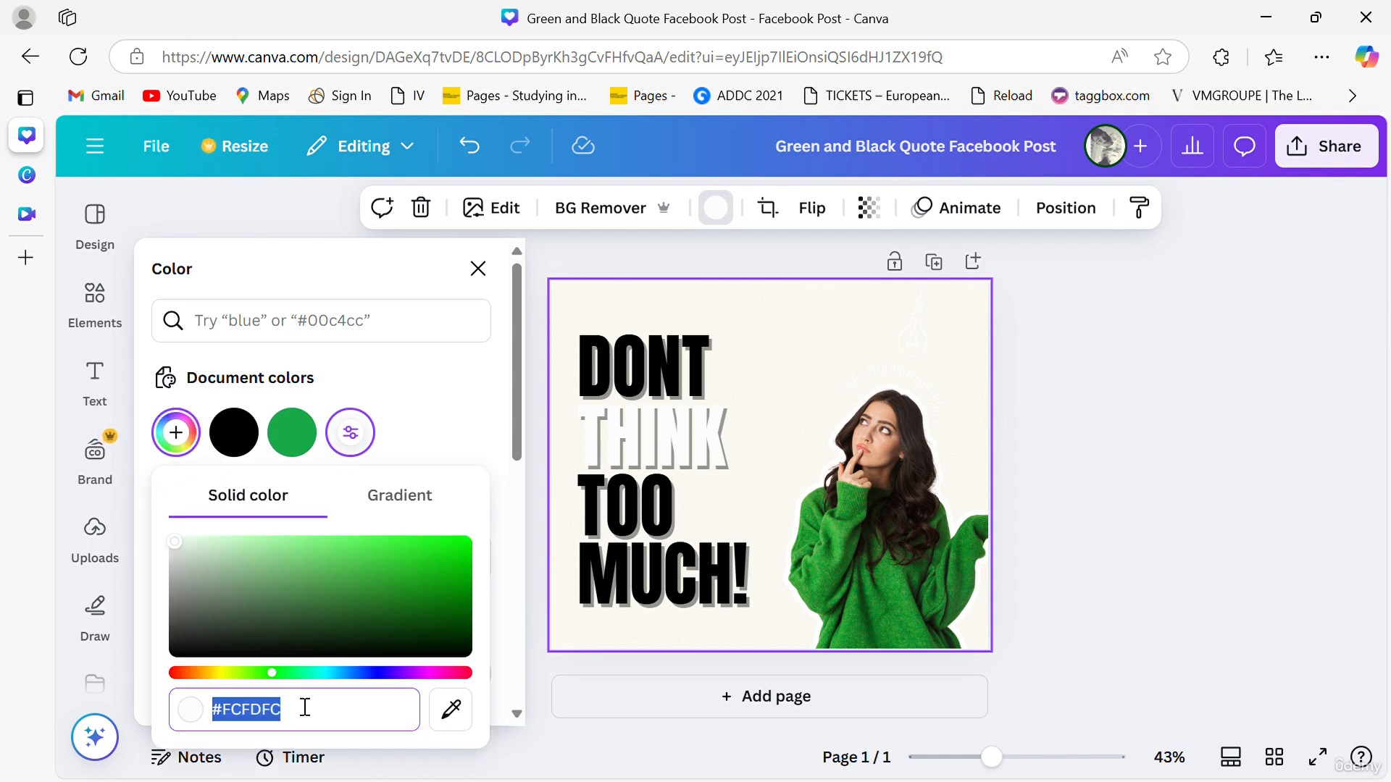
left_click(214, 725)
key("BackSpace")
key("BackSpace")
key("BackSpace")
key("BackSpace")
key("BackSpace")
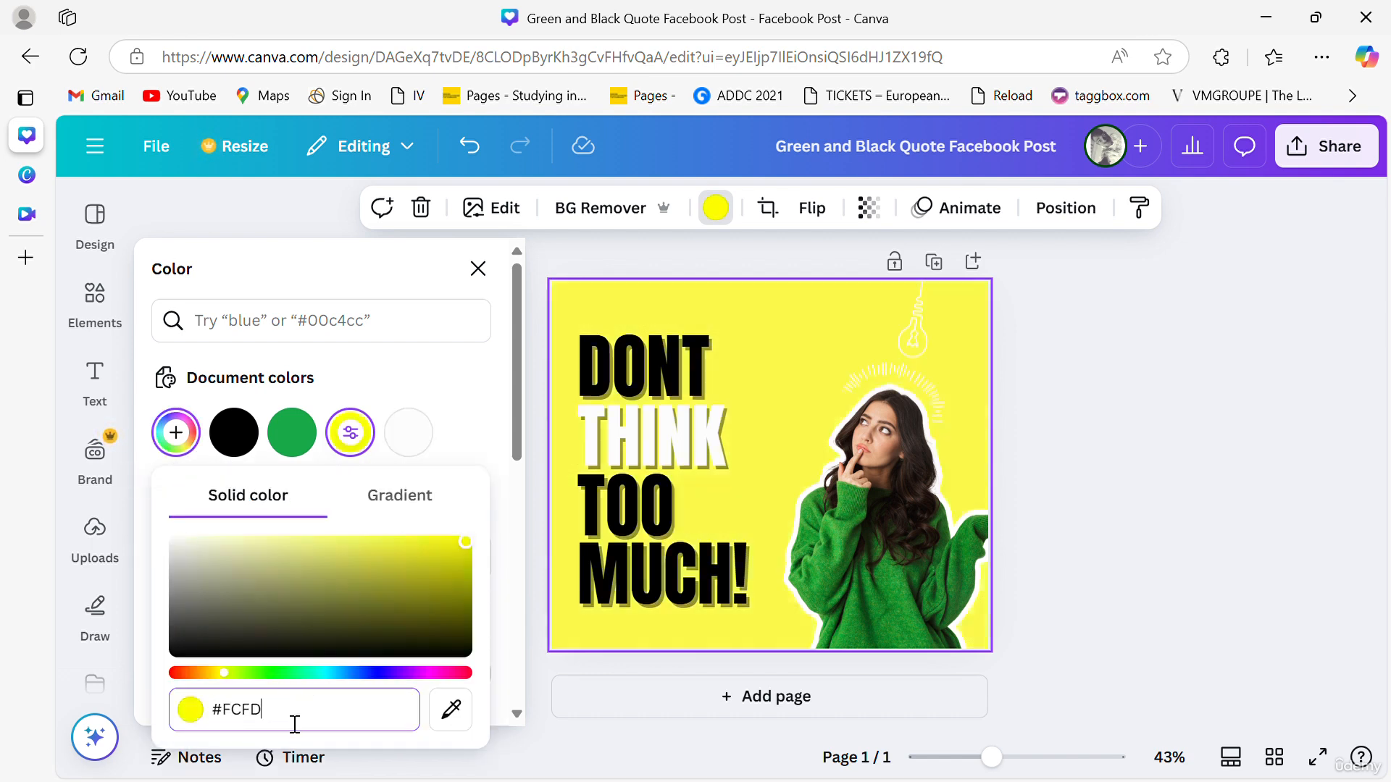
type("FFF")
key("BackSpace")
type("FFFF")
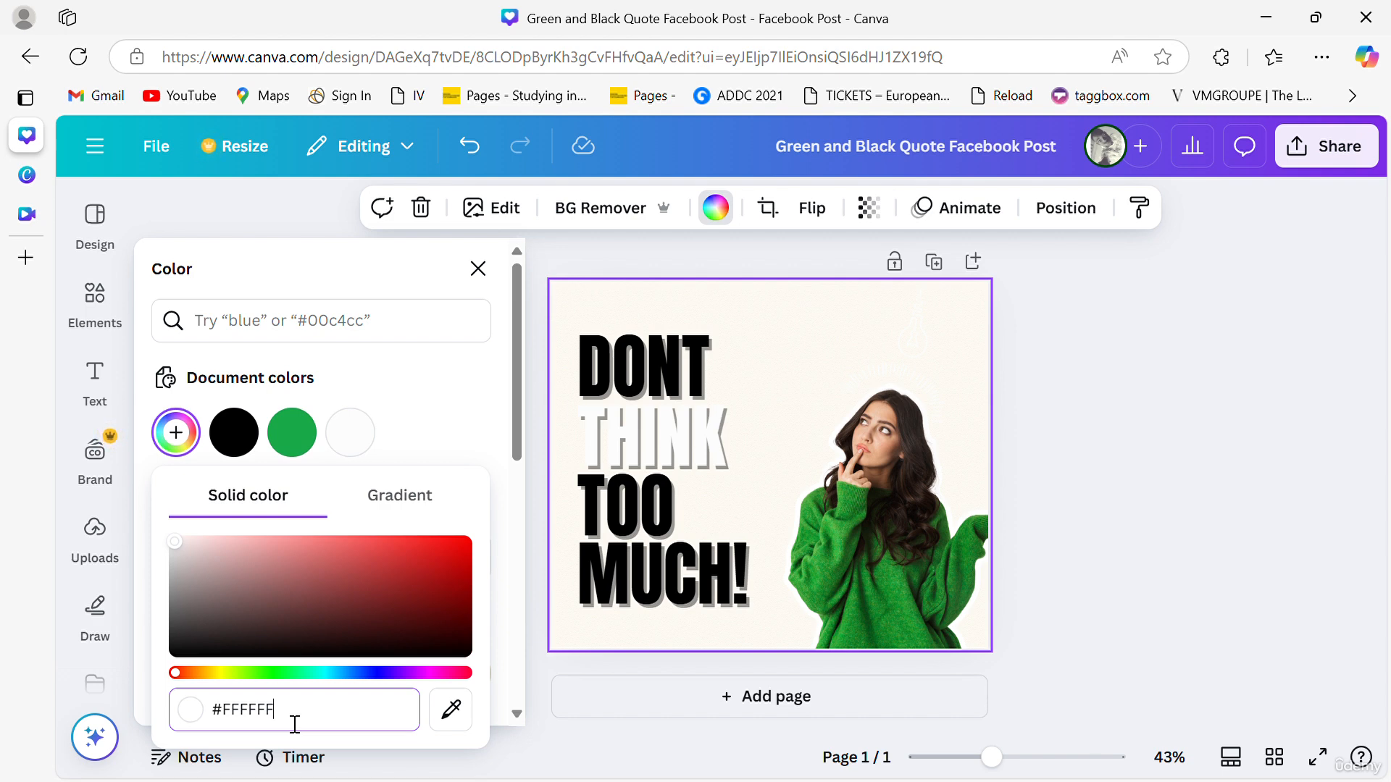
key("Return")
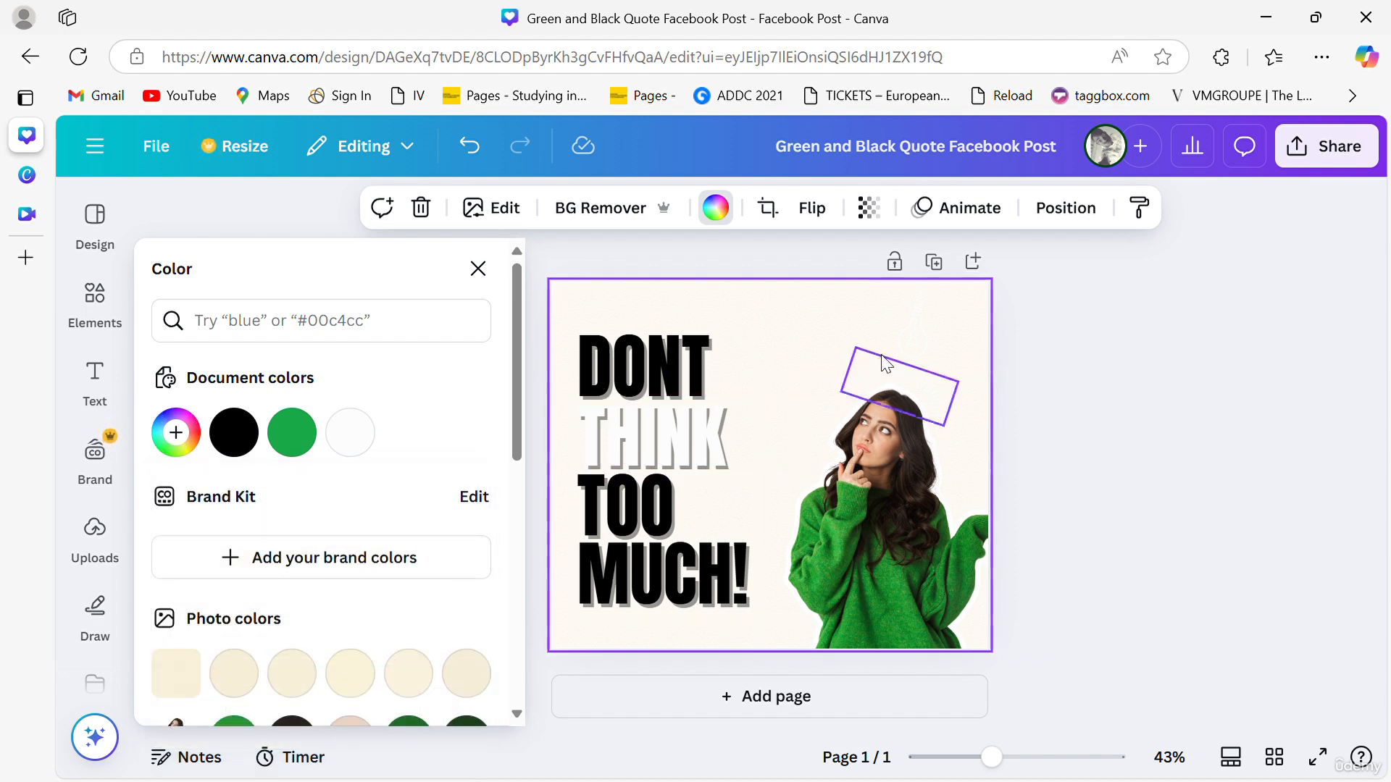
- Recolour the lightbulb and the rays doodles above the woman's head to the green #18a949
left_click(919, 353)
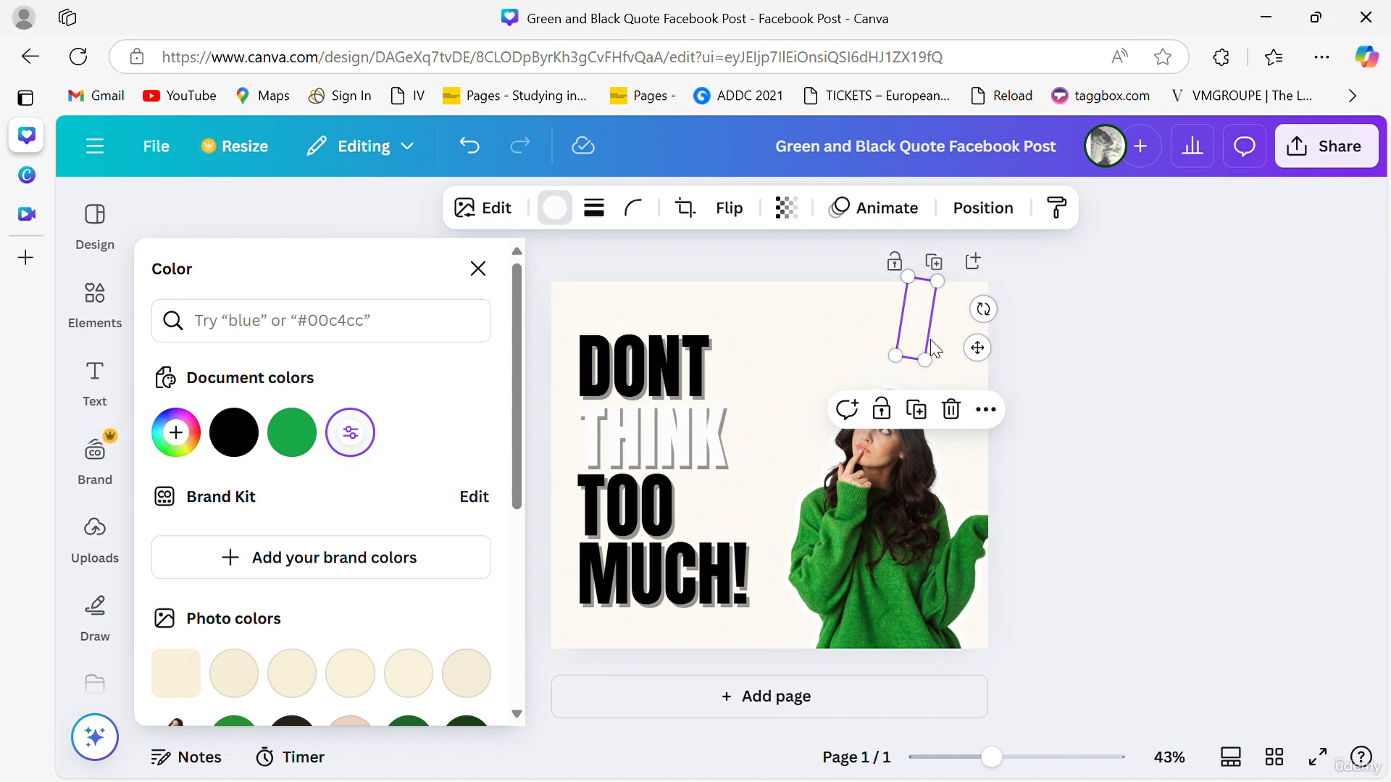
left_click(293, 434)
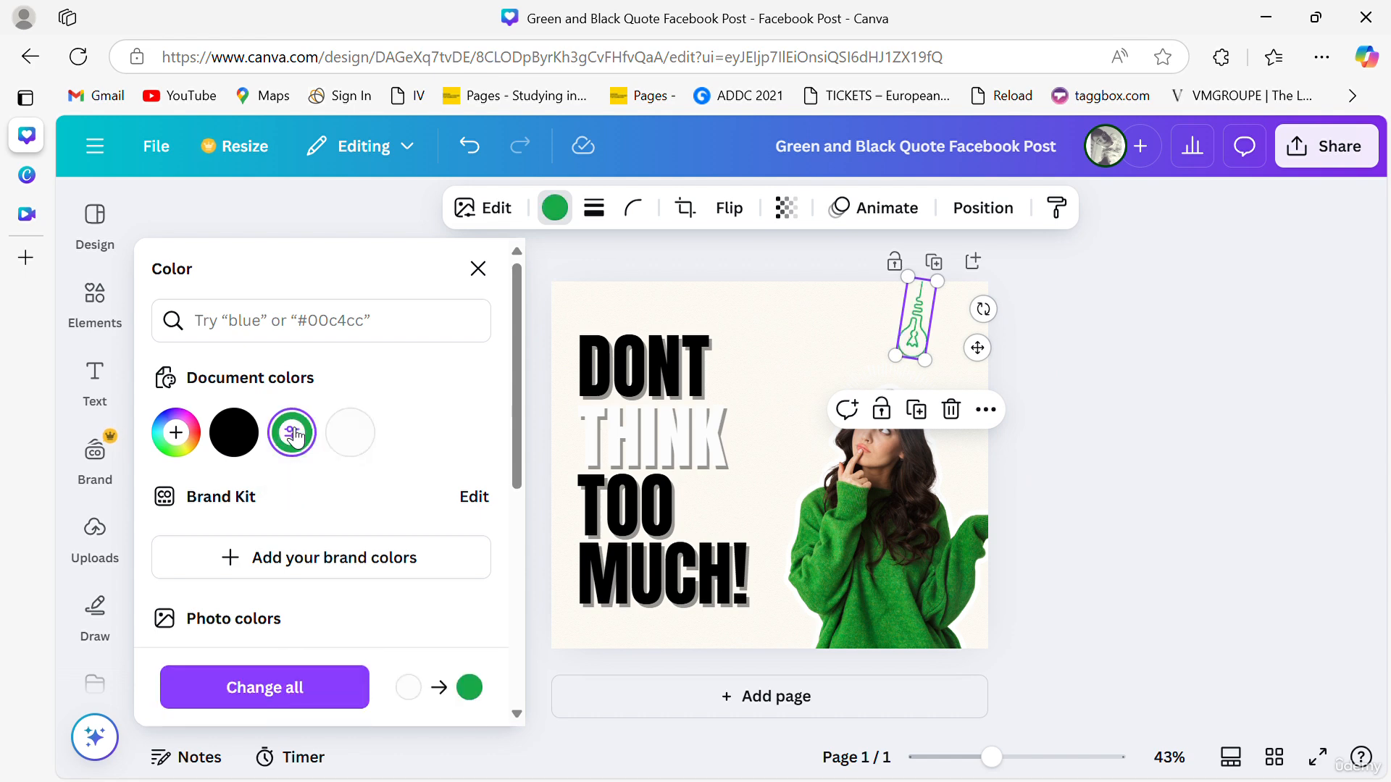
left_click(927, 381)
left_click(305, 444)
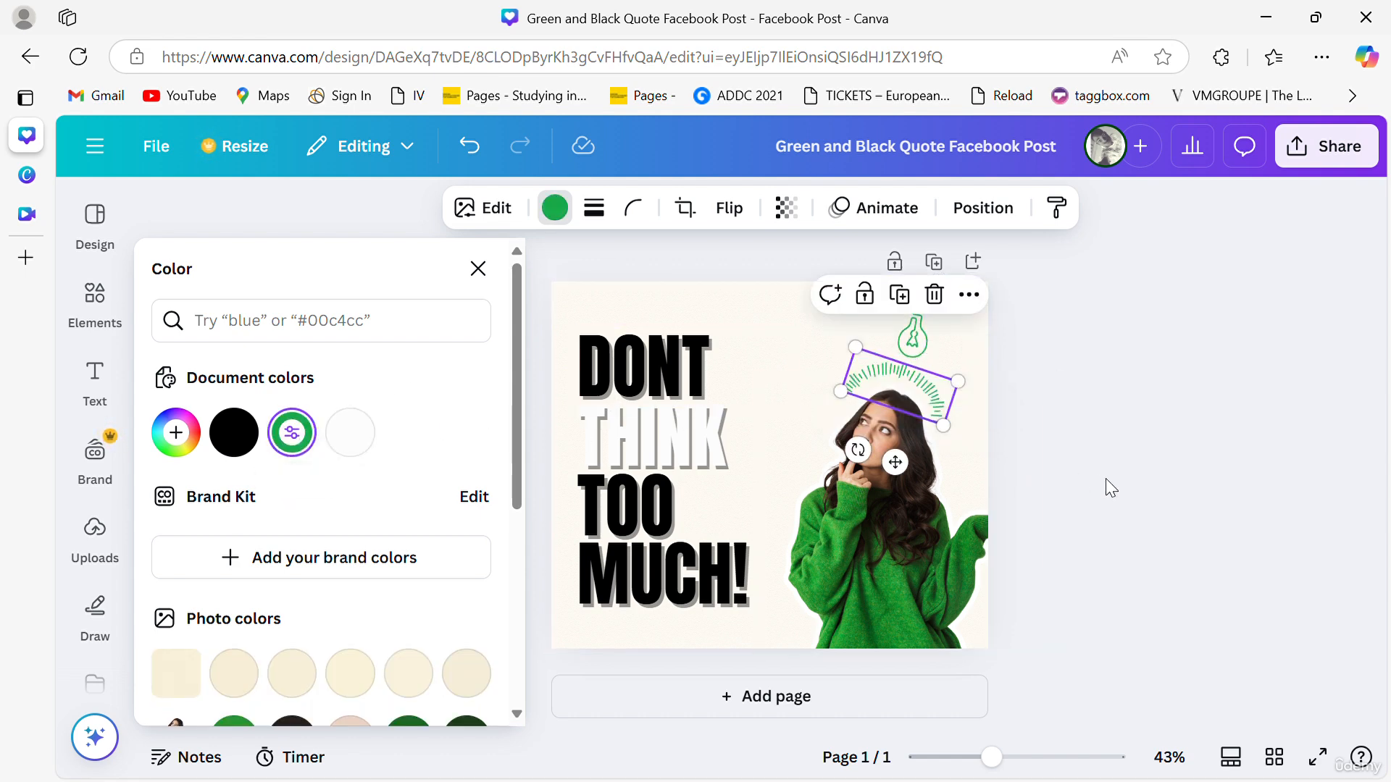
key("Escape")
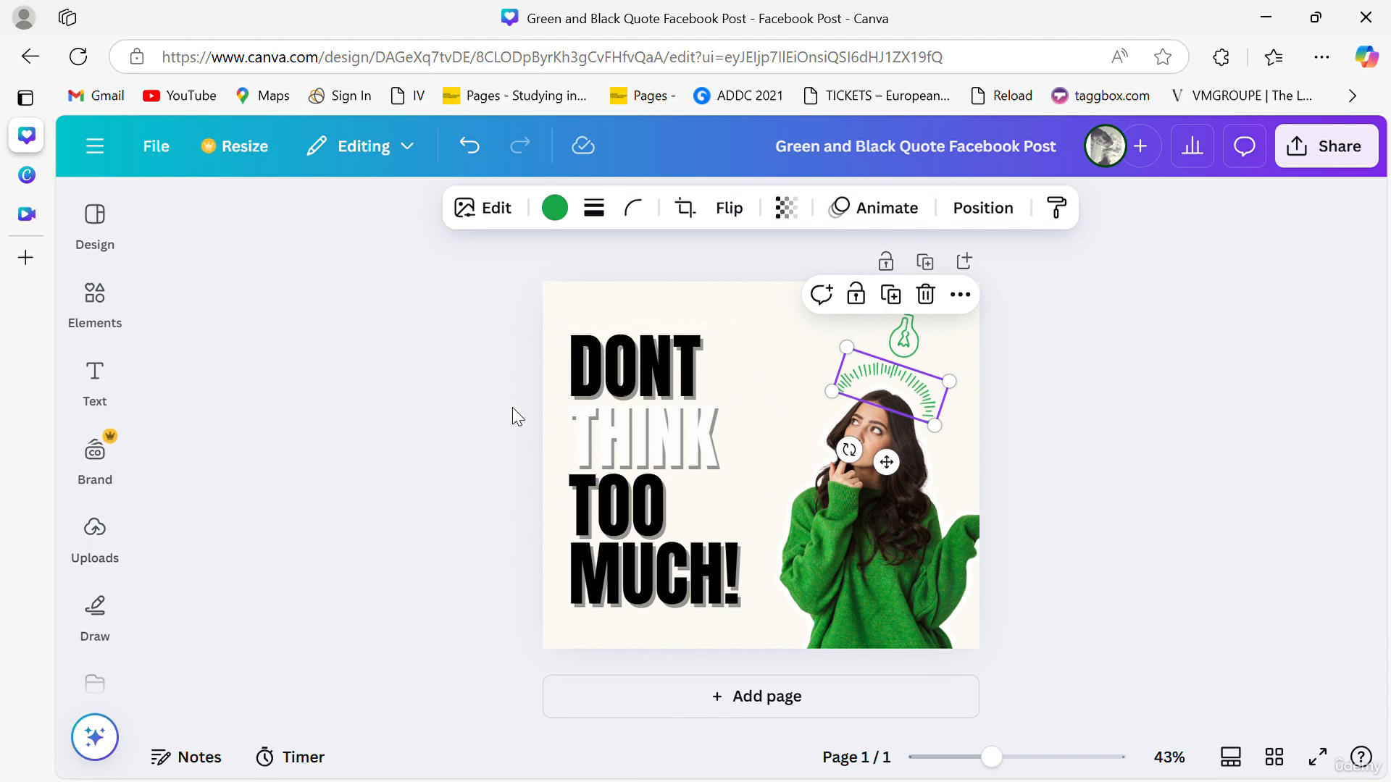
- Set both the DONT heading and the TOO MUCH! text to the Ample Display font
left_click(665, 401)
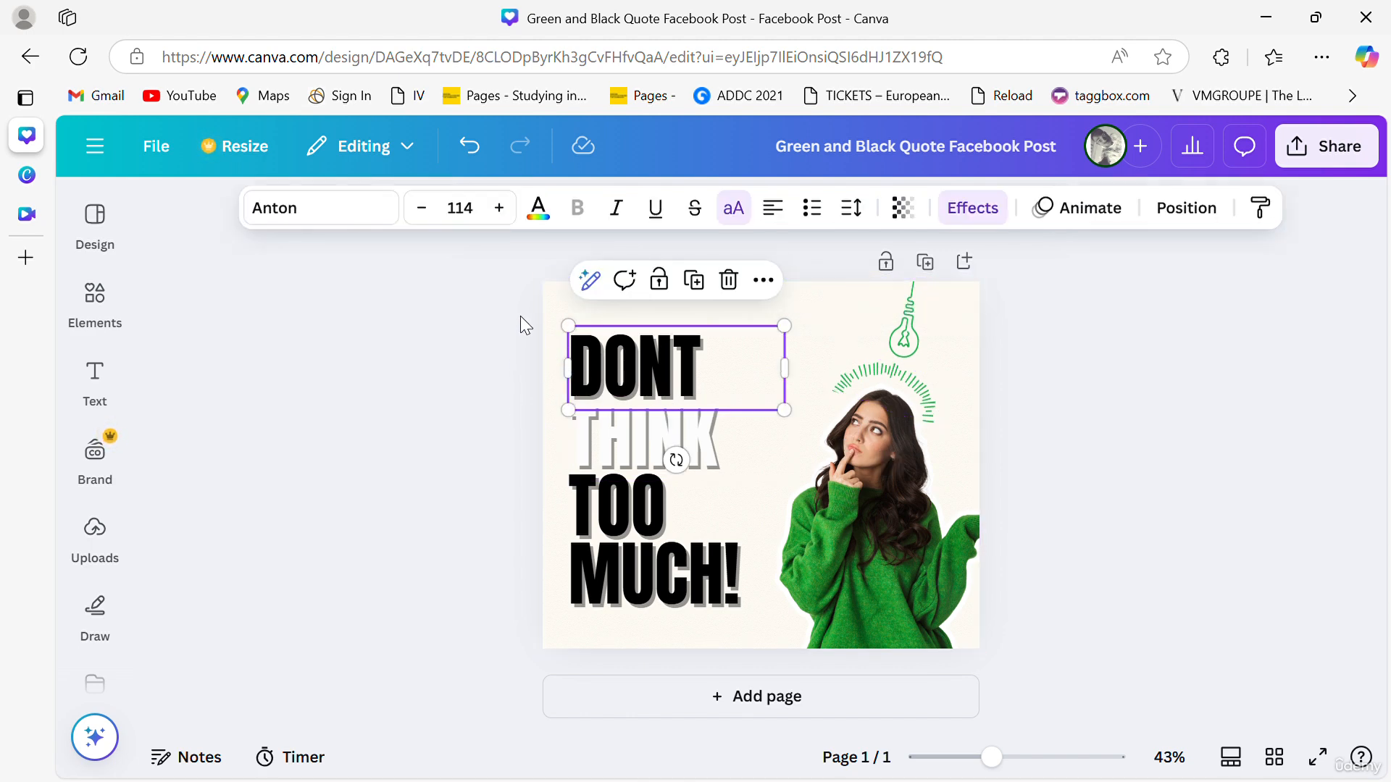
left_click(359, 208)
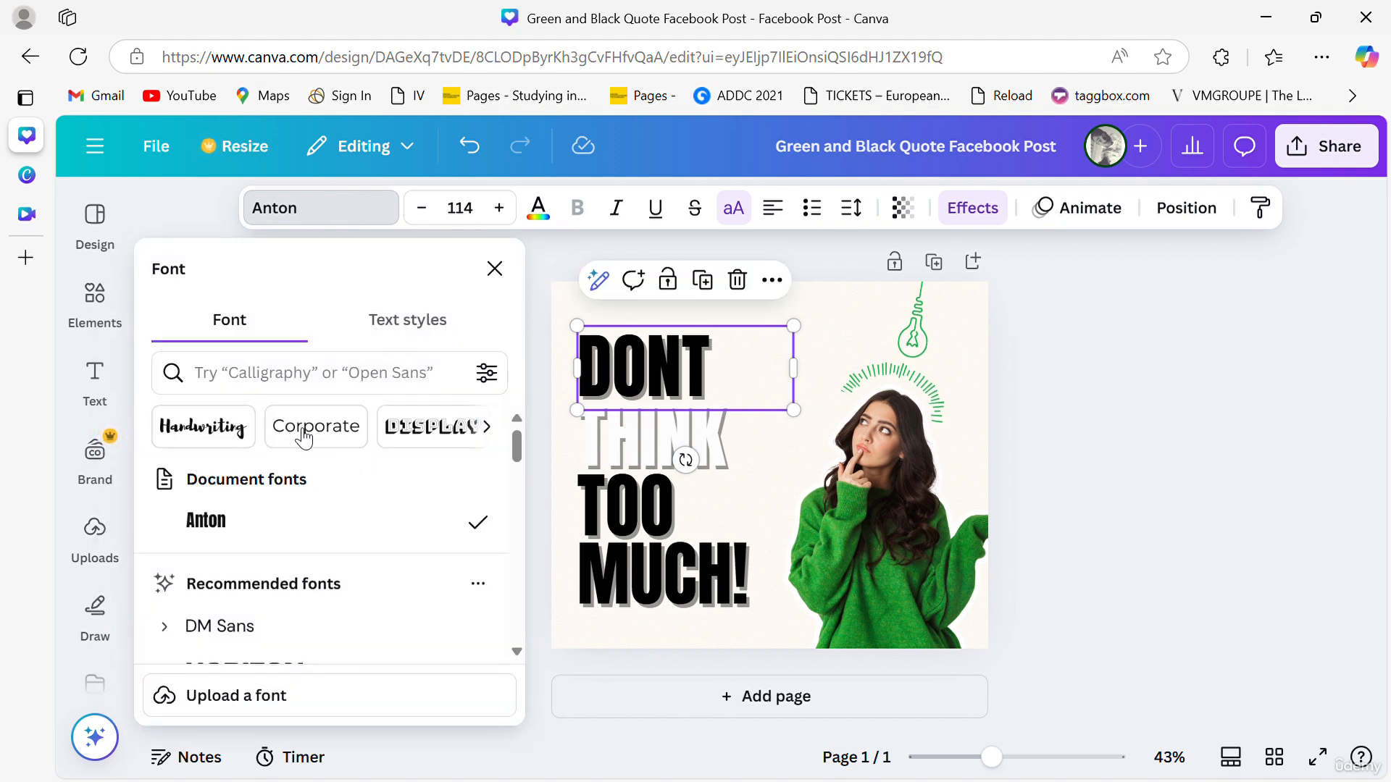
left_click(425, 433)
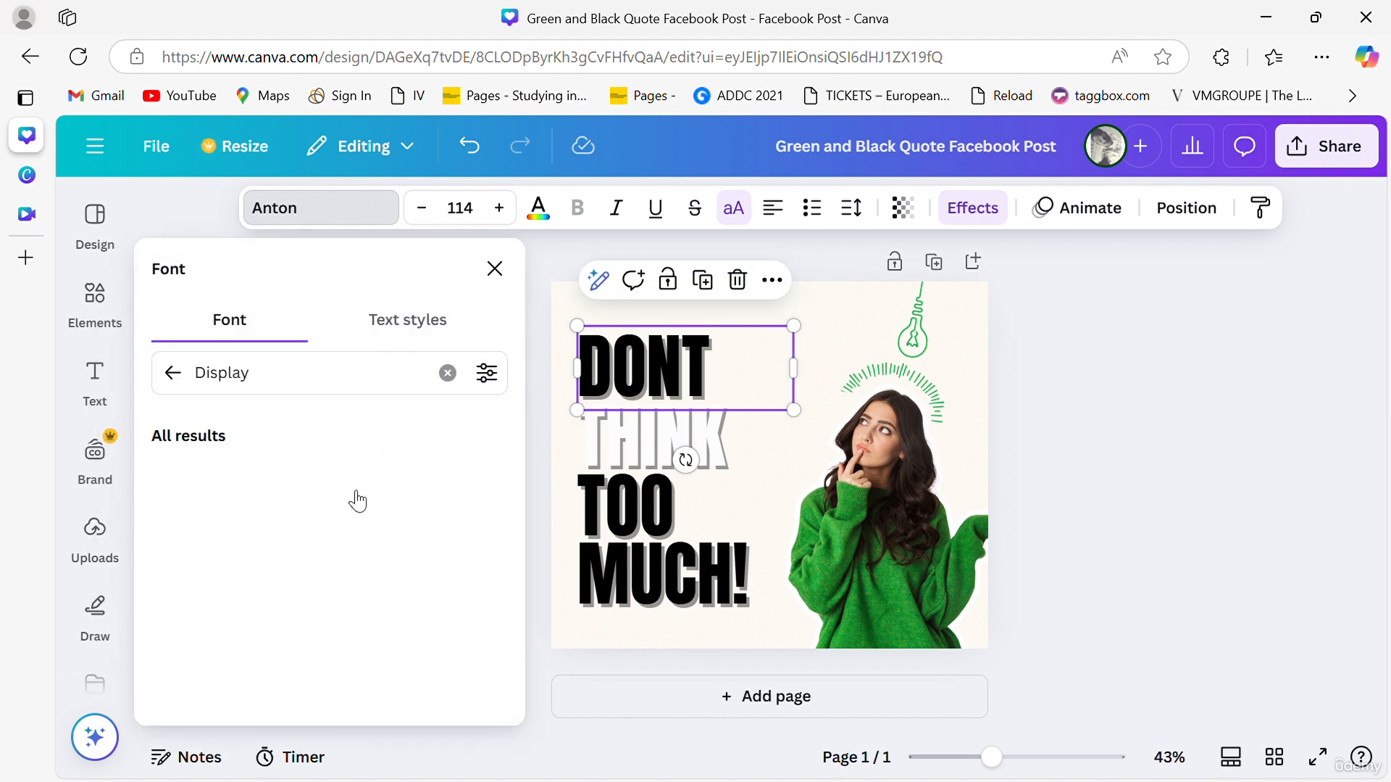
left_click(310, 564)
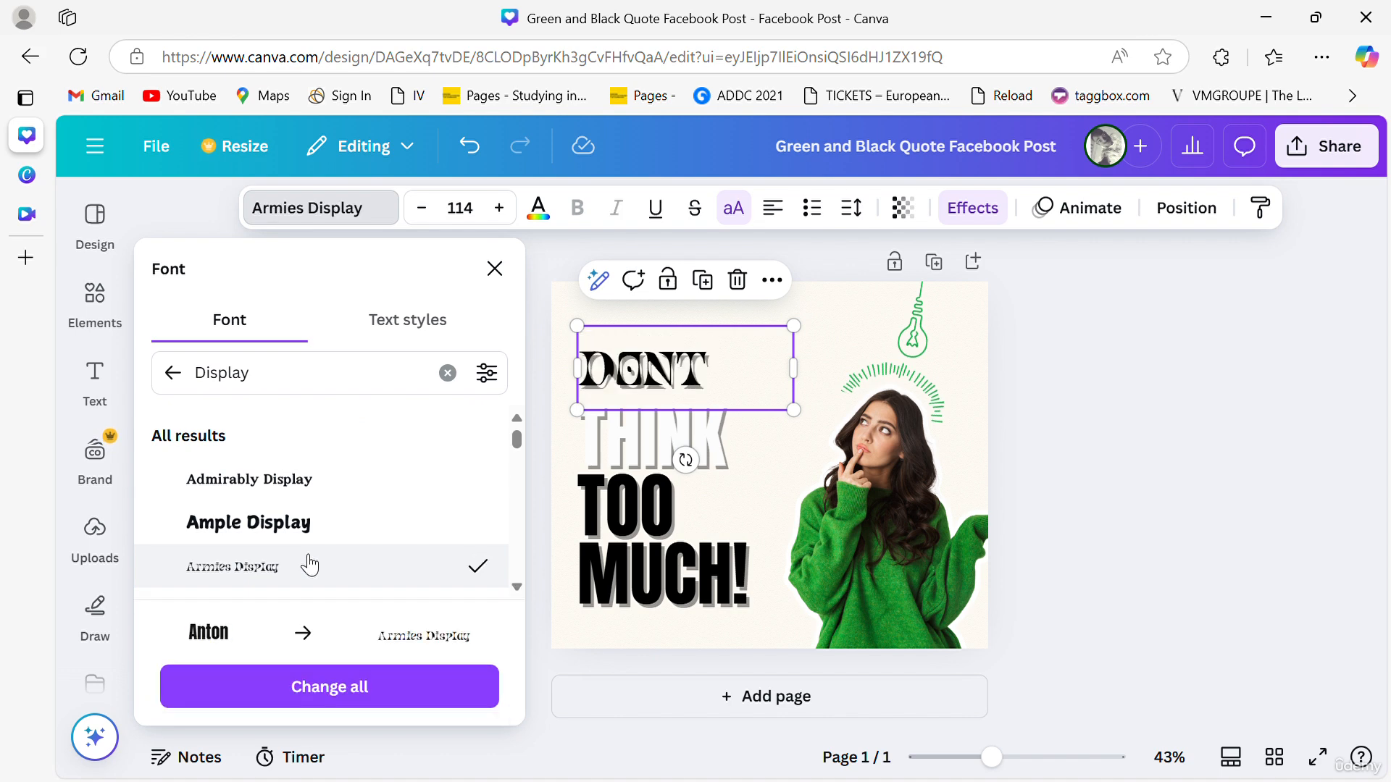
left_click(308, 531)
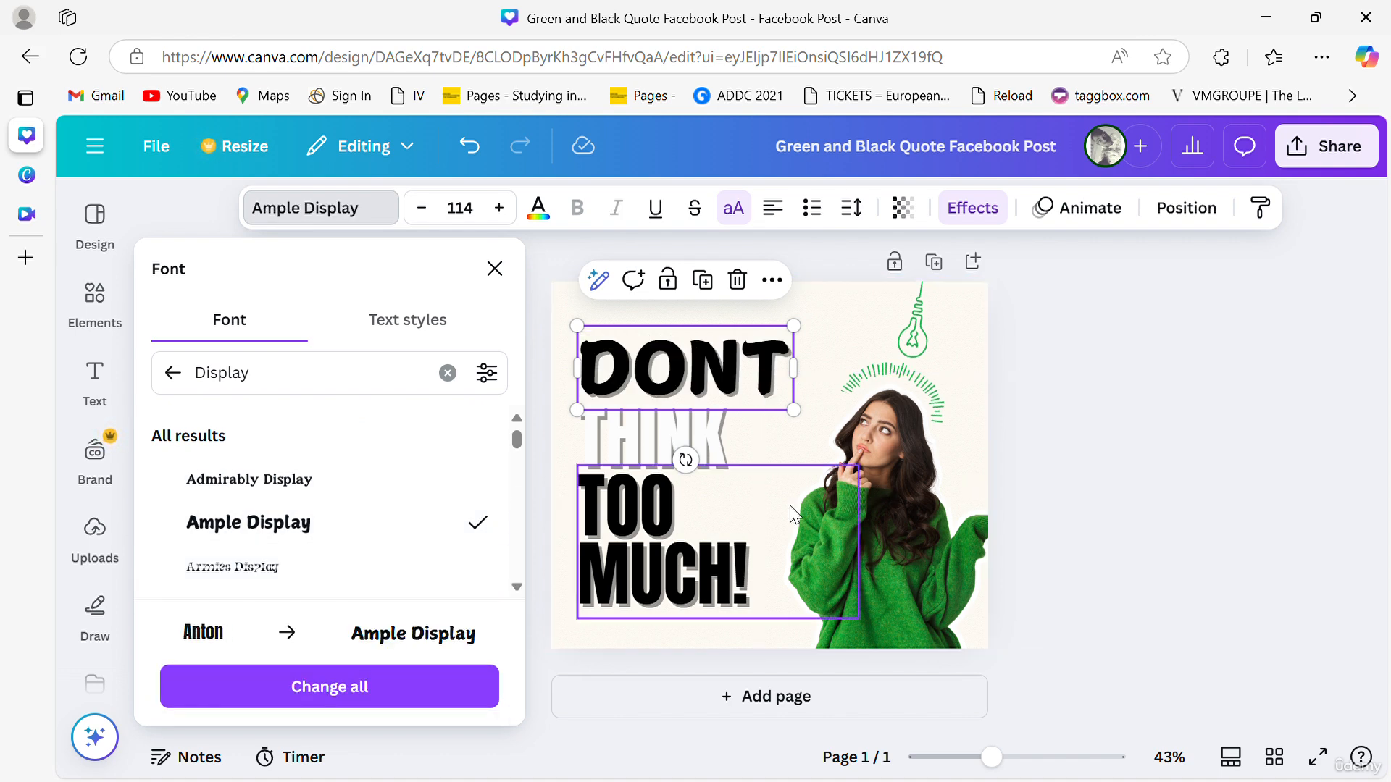
left_click(647, 521)
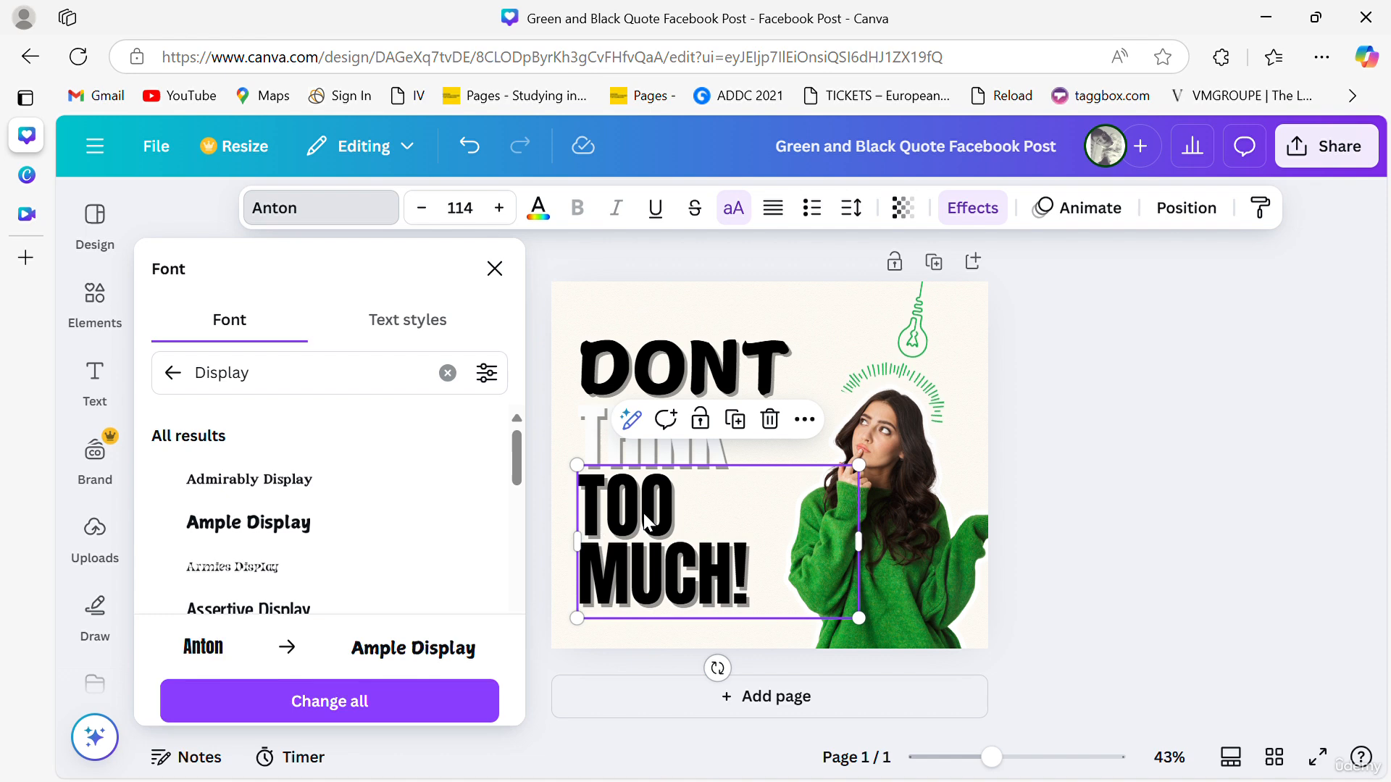
left_click(294, 522)
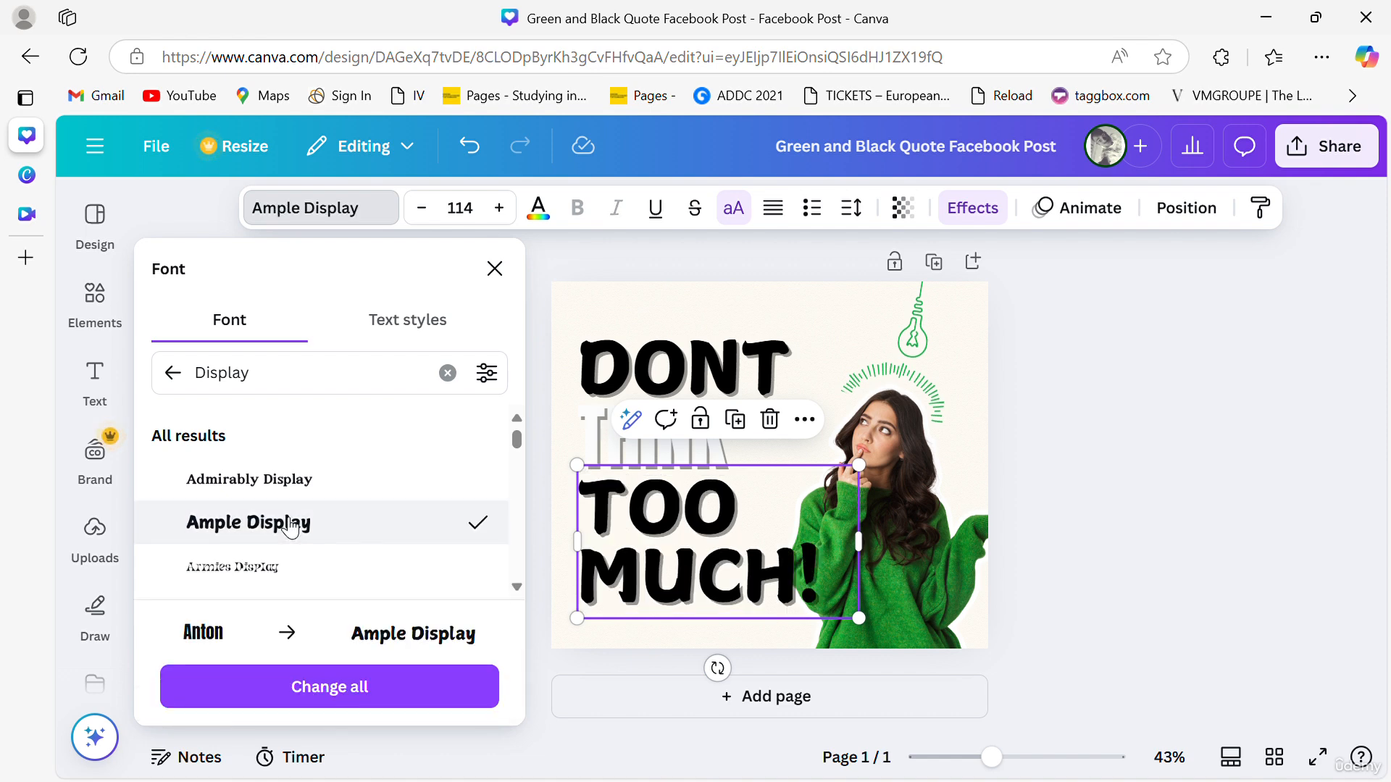
left_click(1133, 547)
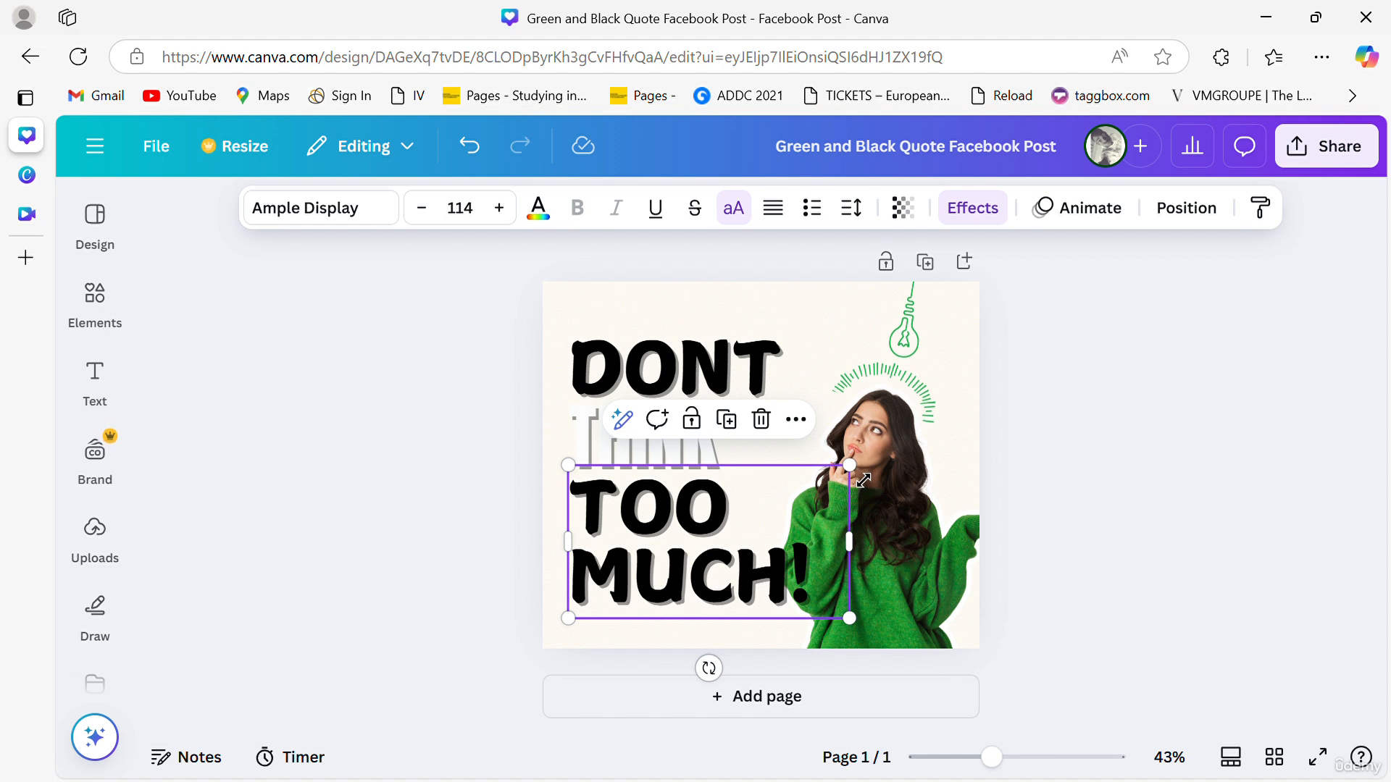
- Scale the TOO MUCH! text box down to about font size 90 and nudge it into place
left_click_drag(863, 479, 804, 507)
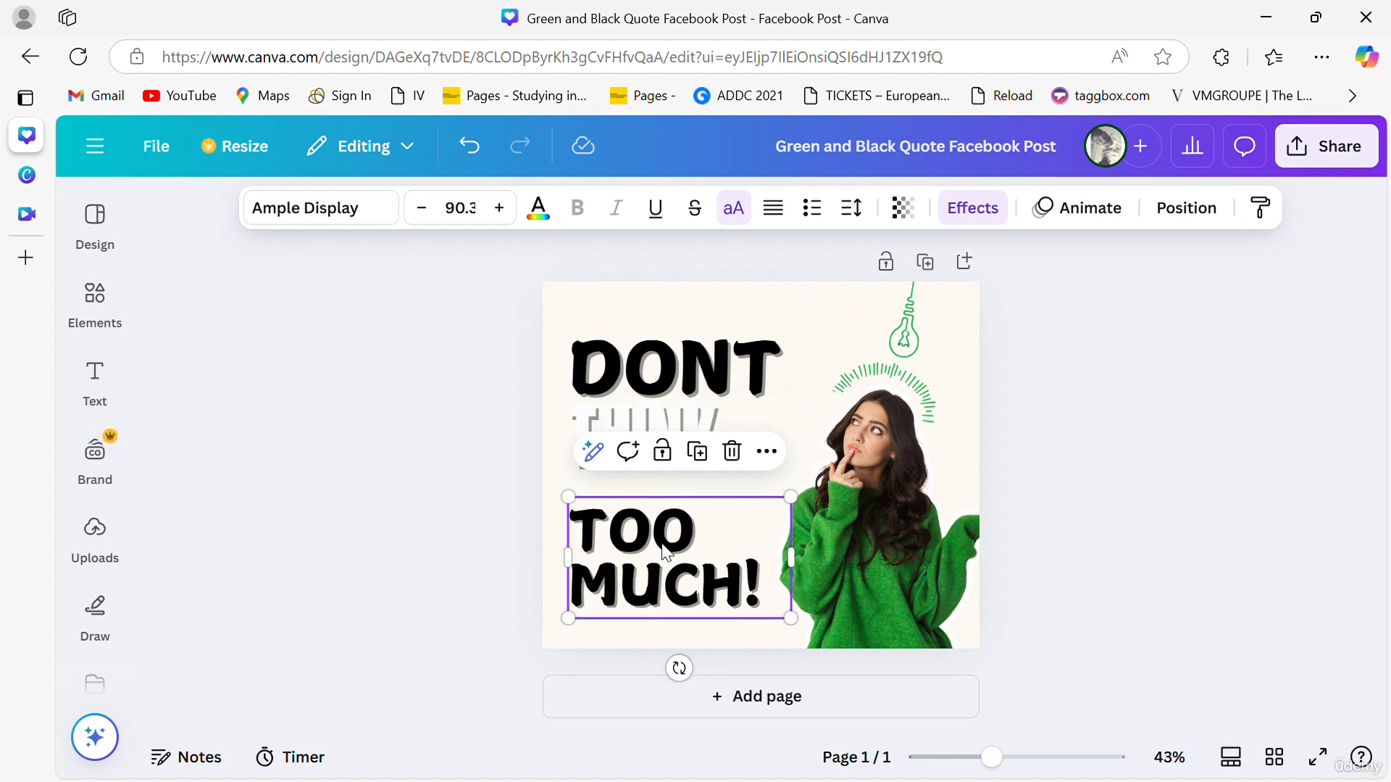
mouse_move(669, 555)
left_mouse_down()
mouse_move(670, 538)
mouse_move(665, 548)
left_mouse_up()
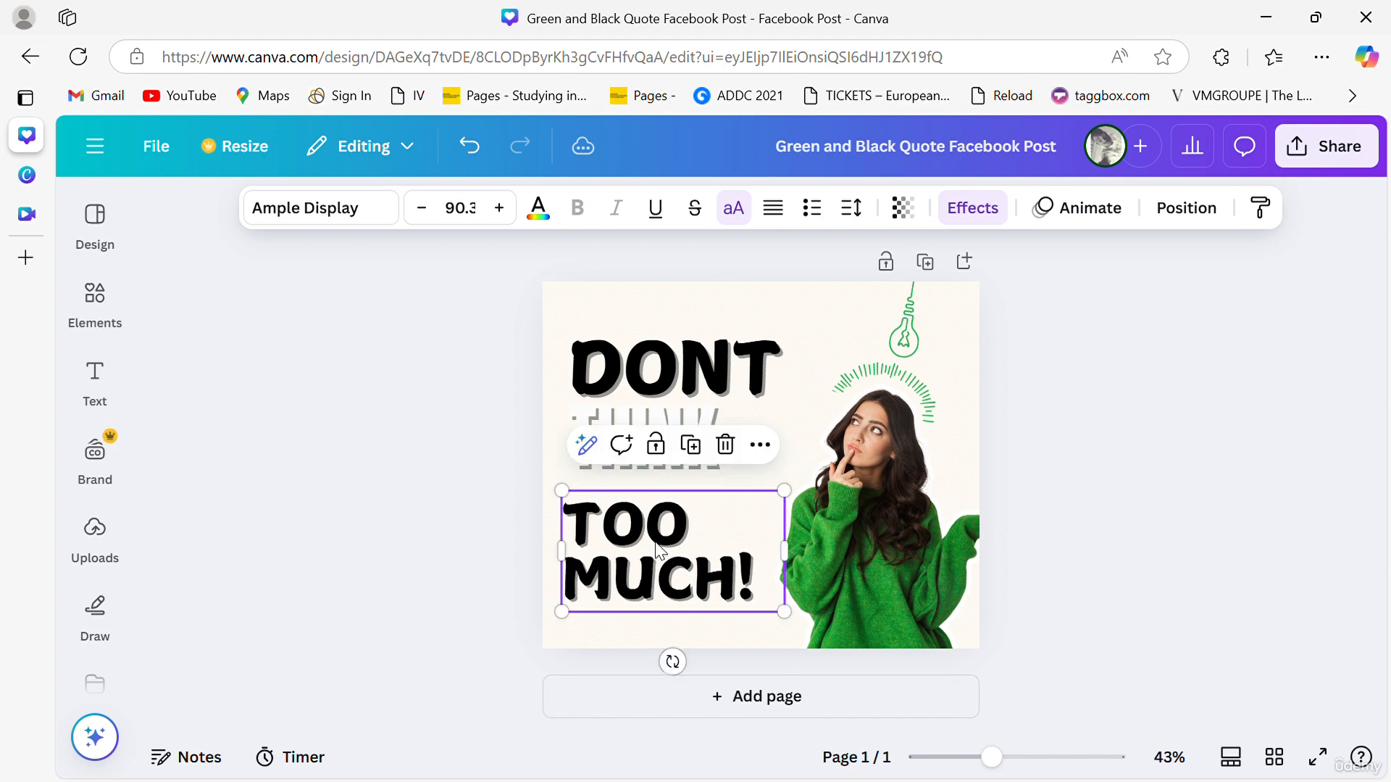
left_click(1154, 503)
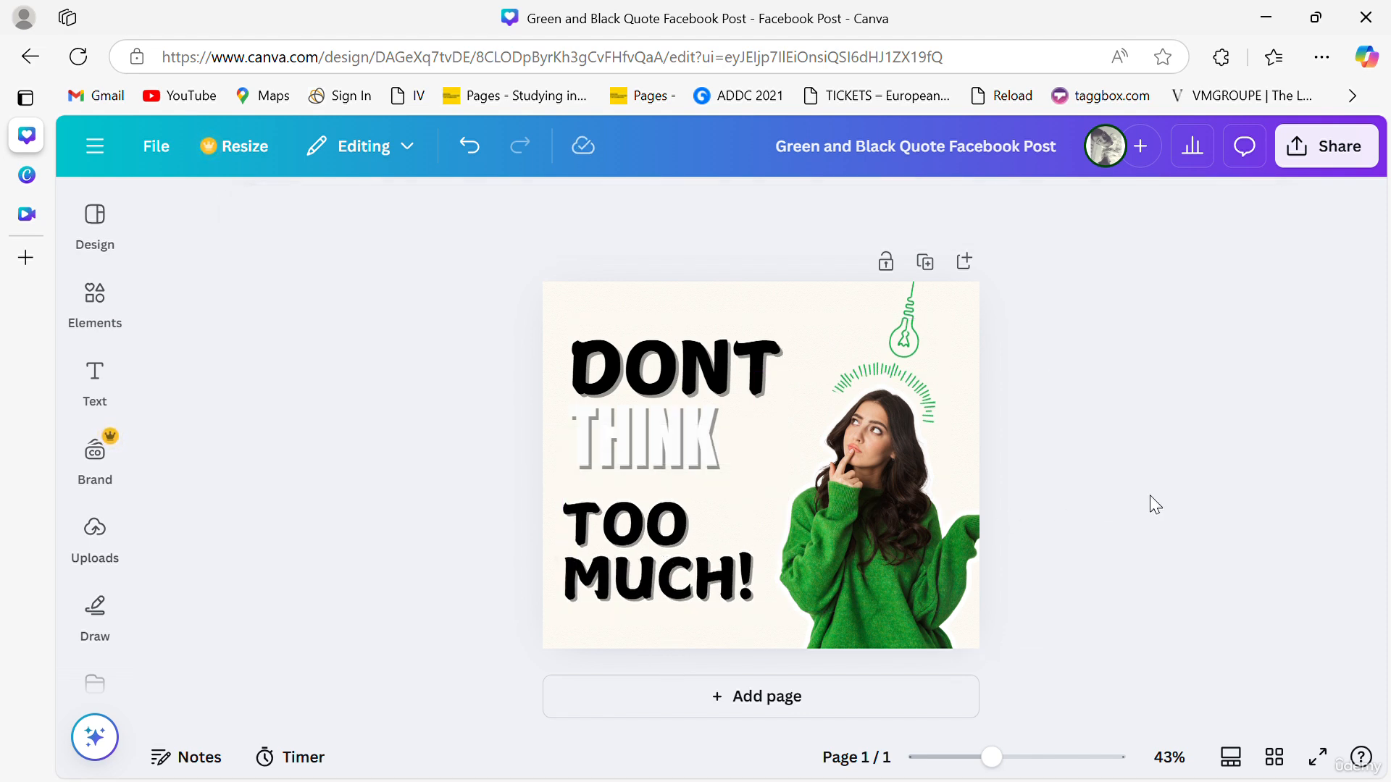
- Colour the THINK text green #18a949
left_click(643, 475)
mouse_move(662, 469)
left_mouse_down()
mouse_move(671, 478)
mouse_move(660, 474)
left_mouse_up()
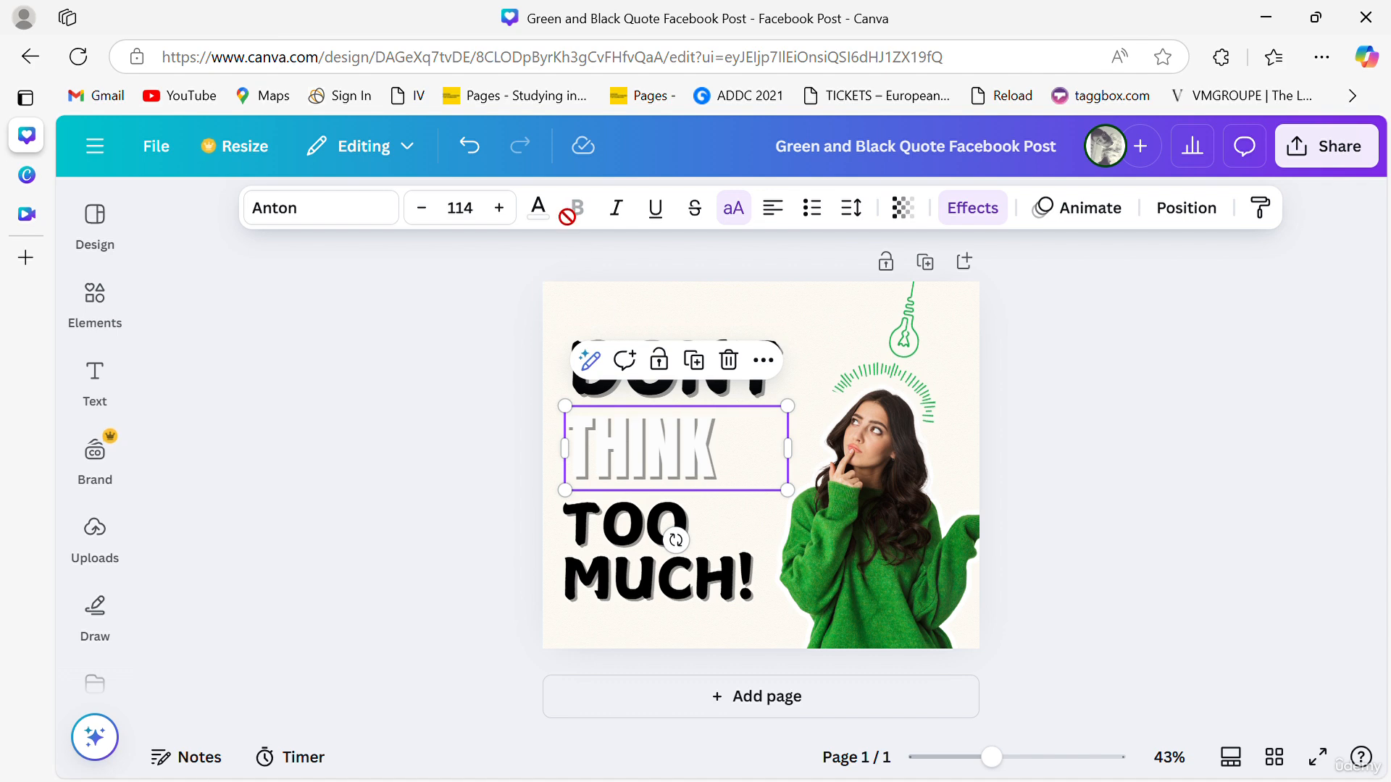
left_click(538, 208)
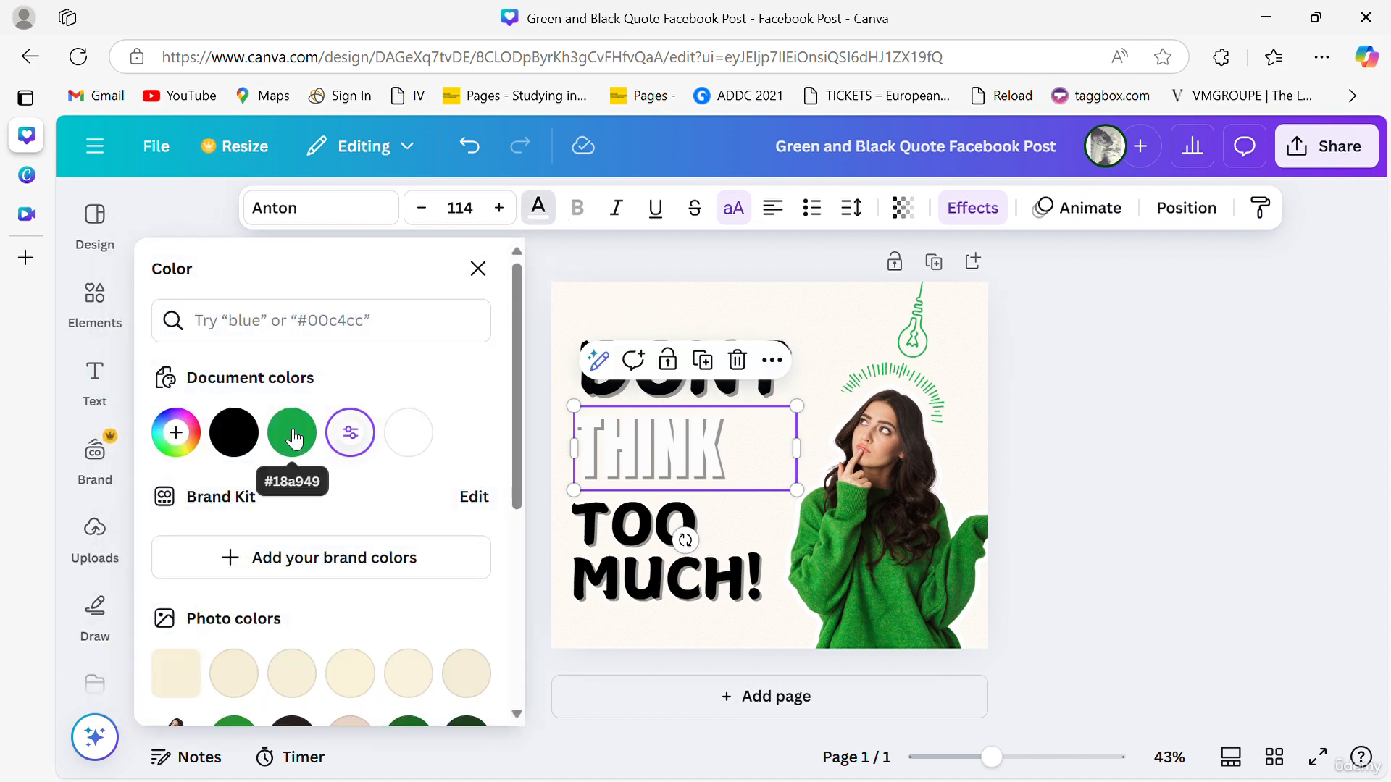
left_click(293, 435)
left_click(619, 446)
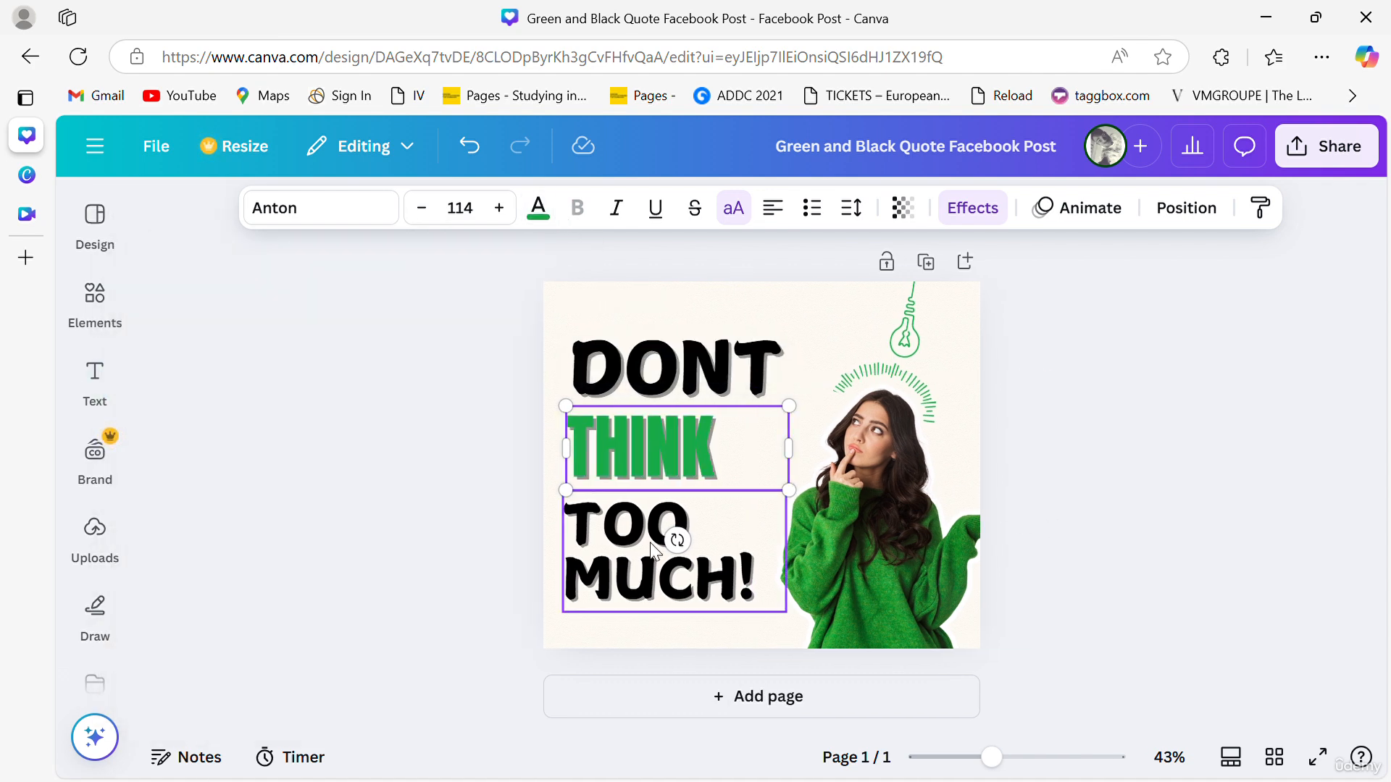
- Select the THINK text and browse the text colour options
double_click(633, 447)
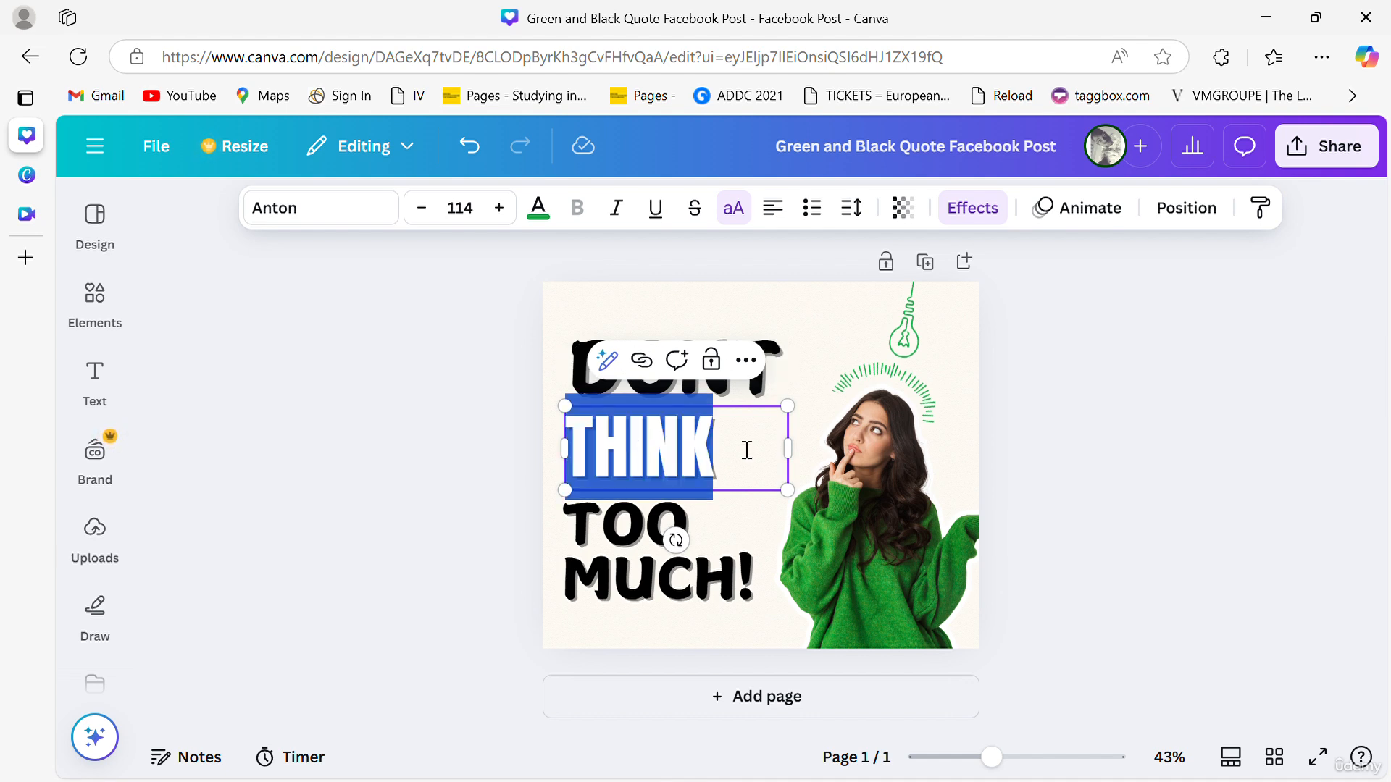
left_click(746, 450)
left_click(1204, 385)
left_click(707, 446)
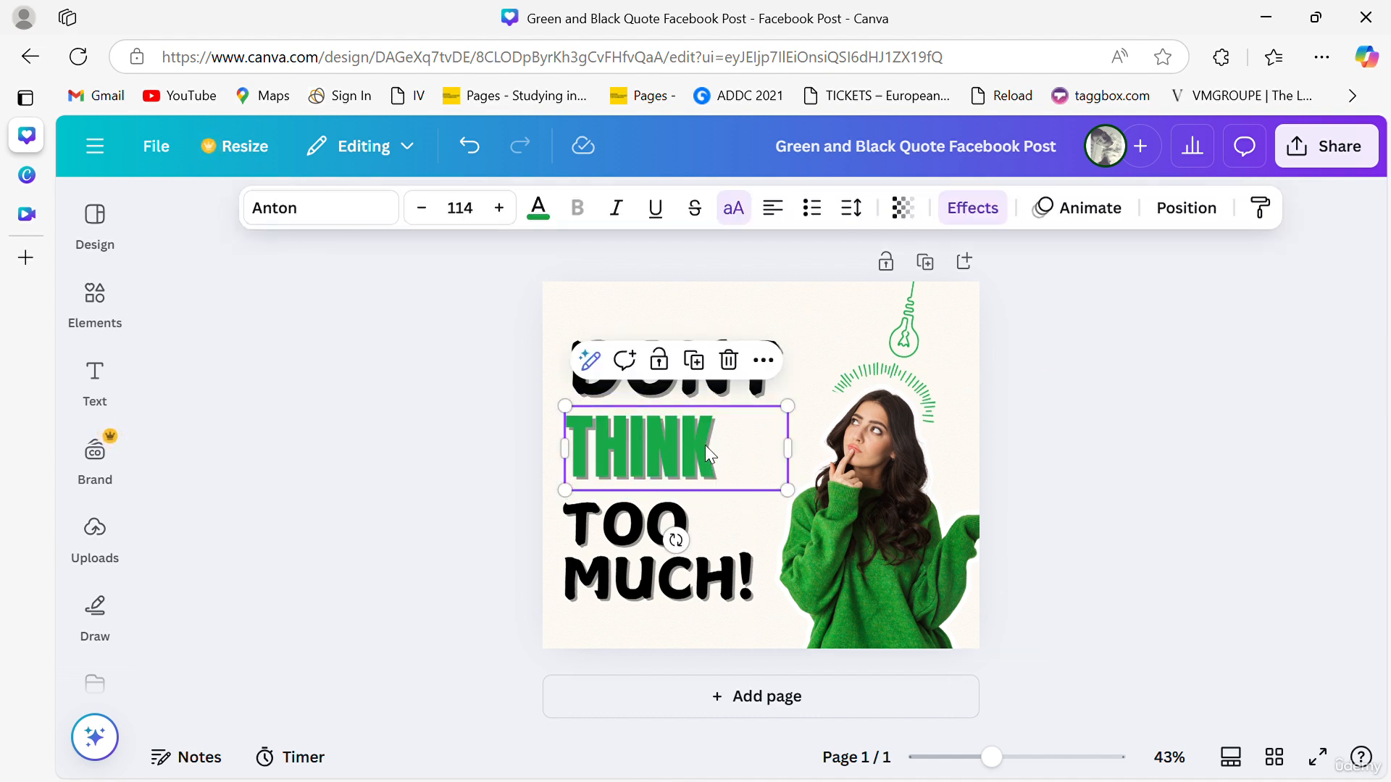
left_click(555, 223)
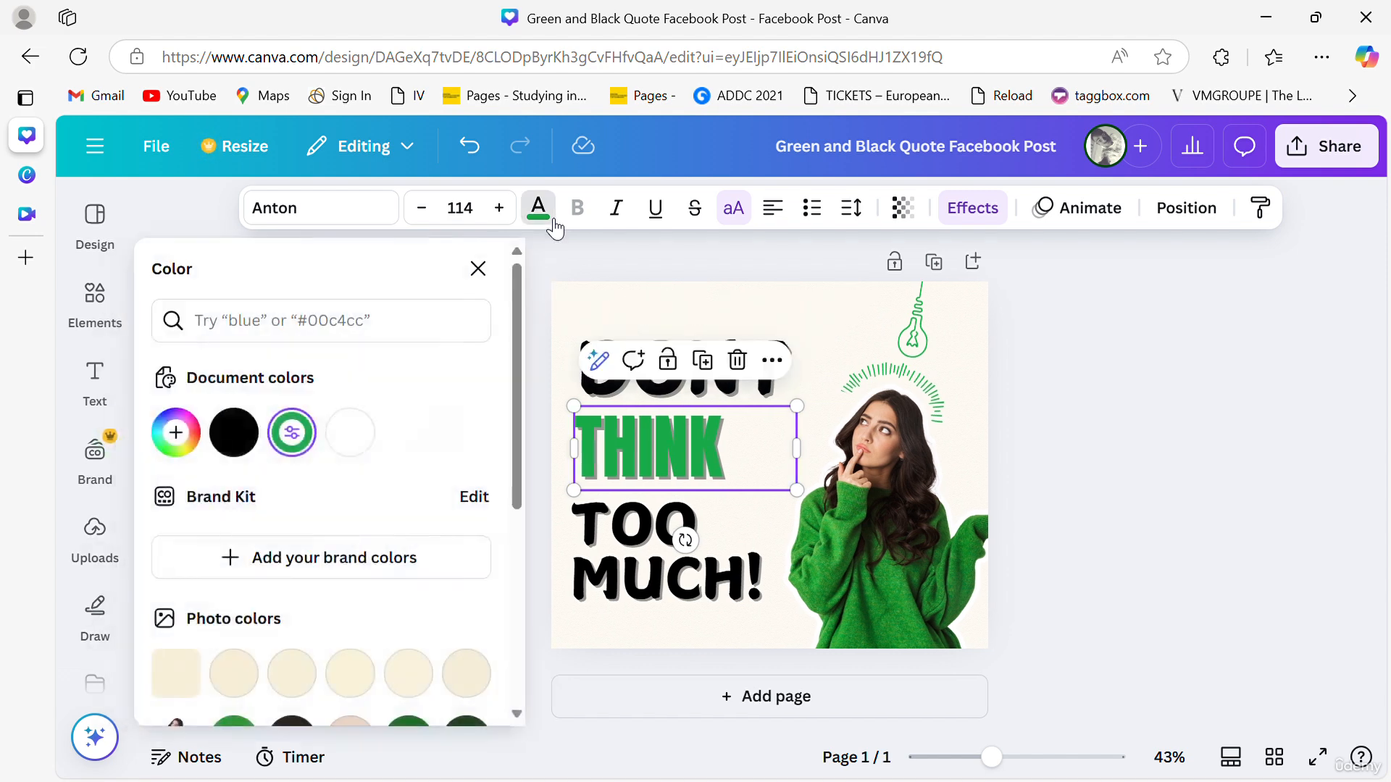
scroll(286, 580, "down", 5)
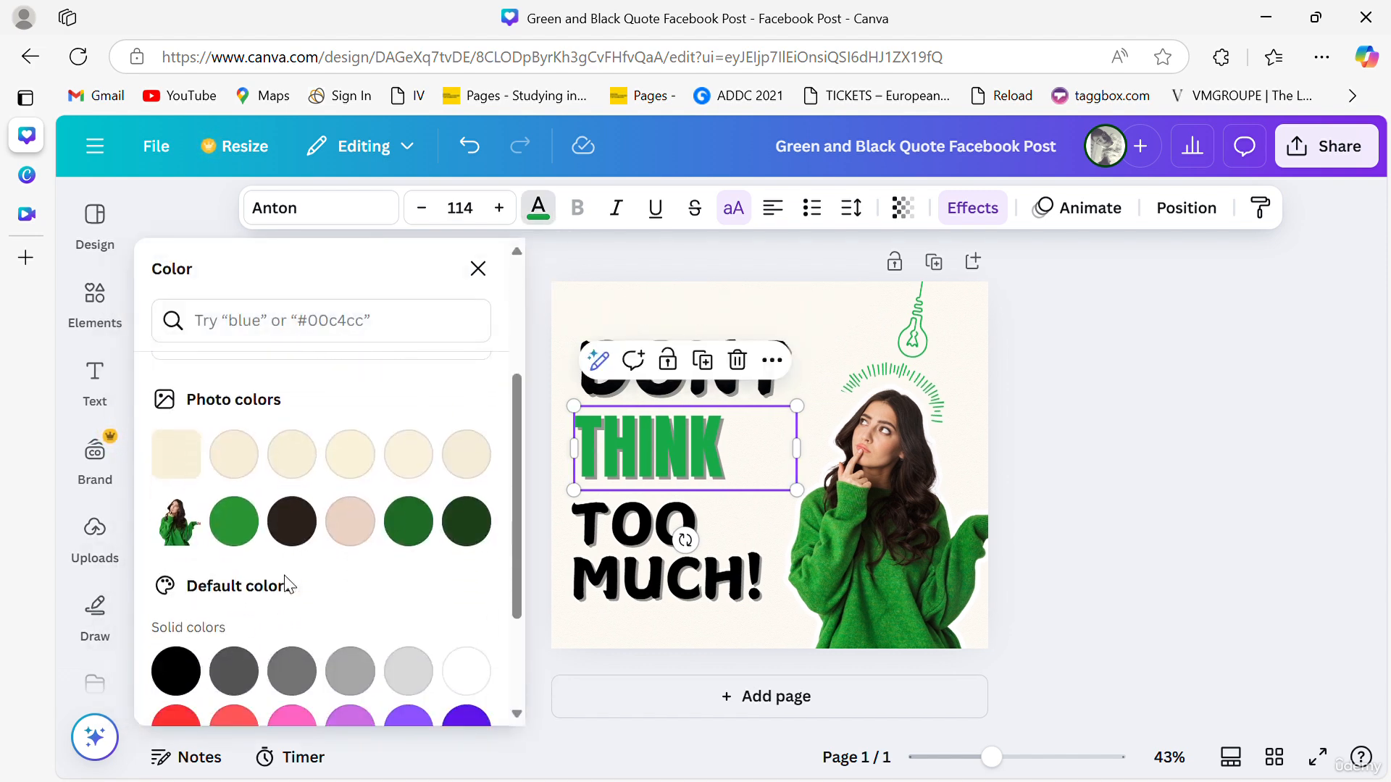
scroll(286, 577, "up", 5)
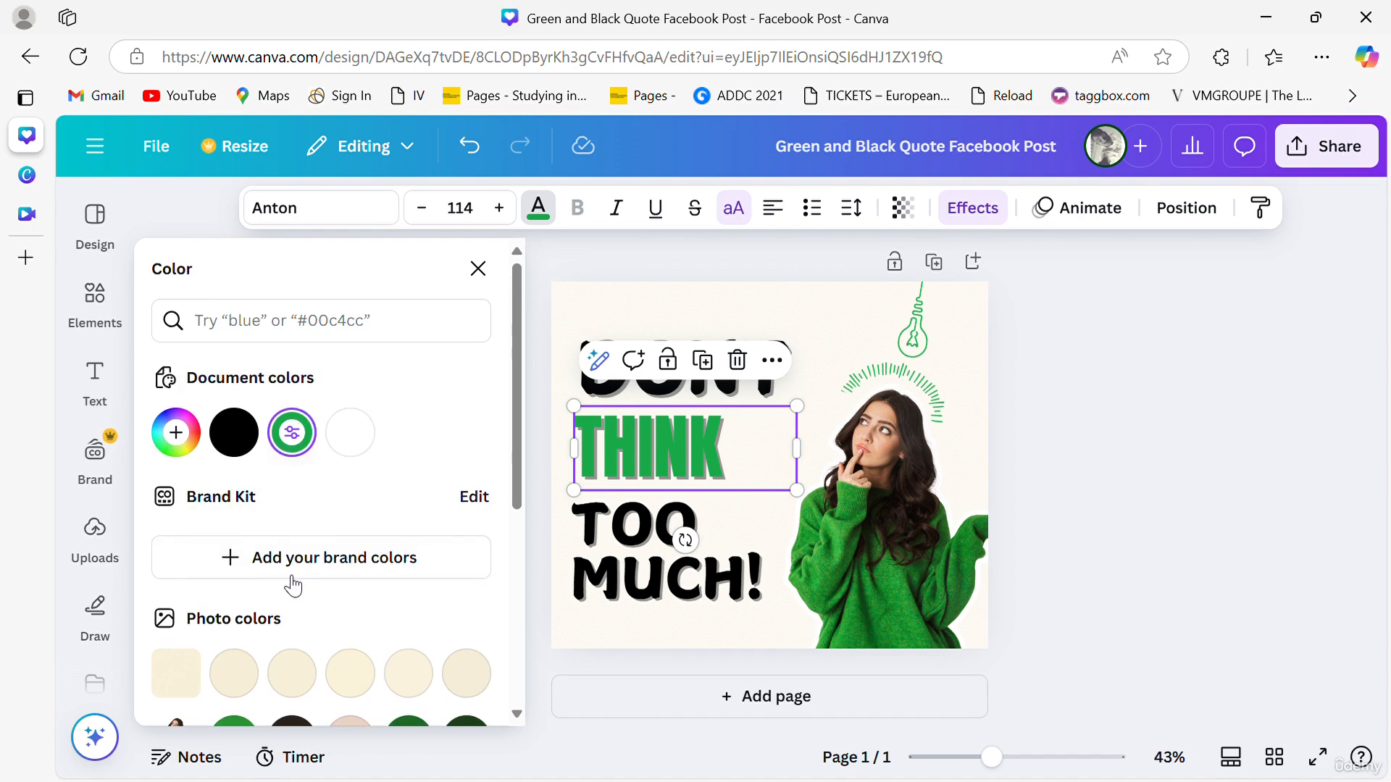
scroll(288, 580, "down", 5)
scroll(292, 583, "up", 4)
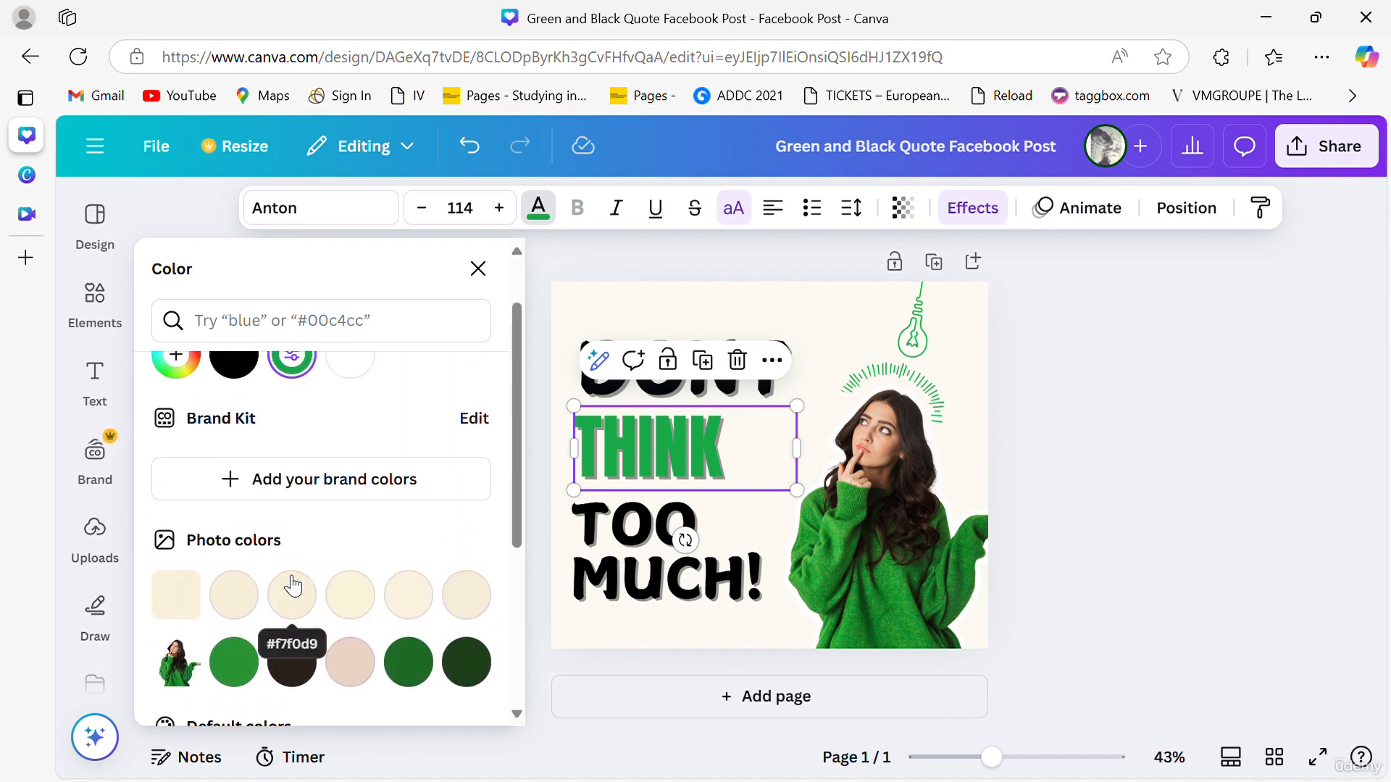
left_click(748, 211)
left_click(749, 211)
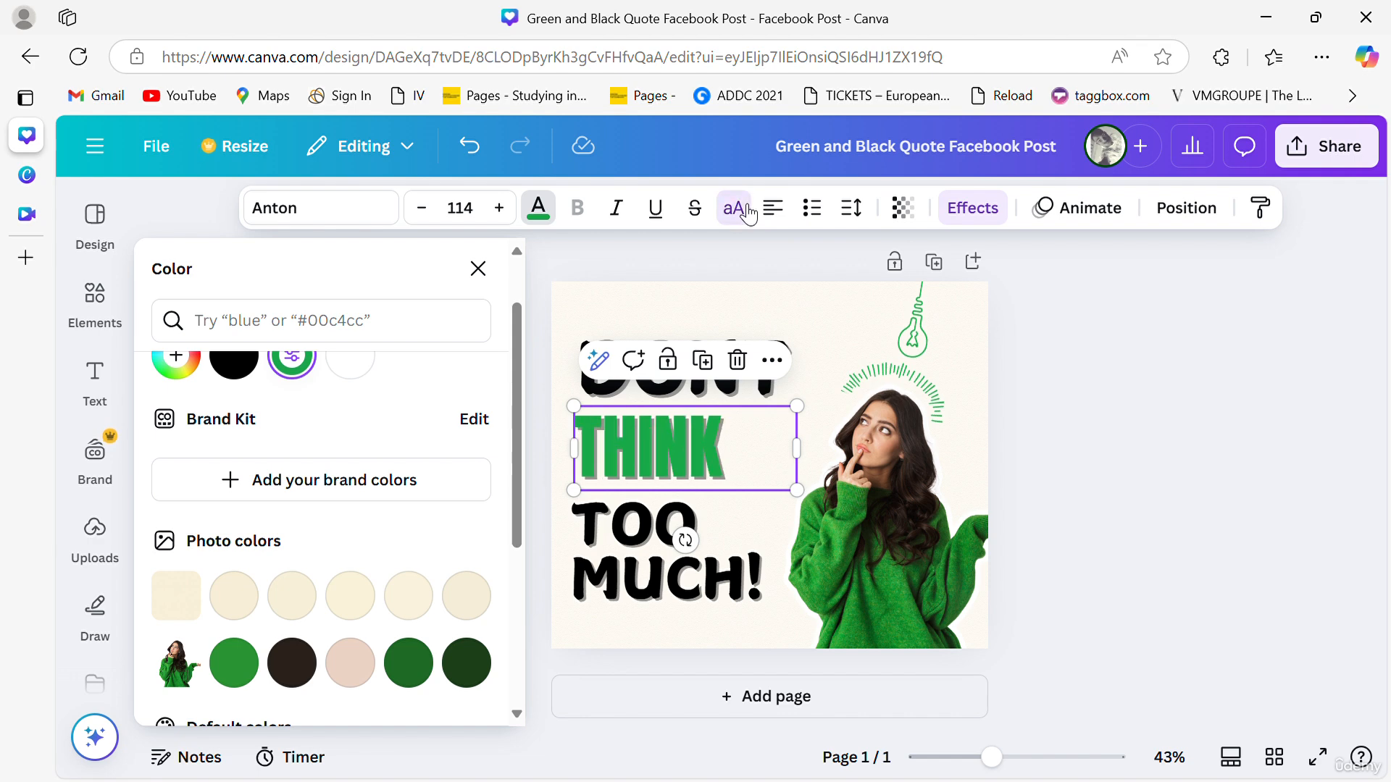
left_click(749, 212)
left_click(748, 214)
left_click(748, 214)
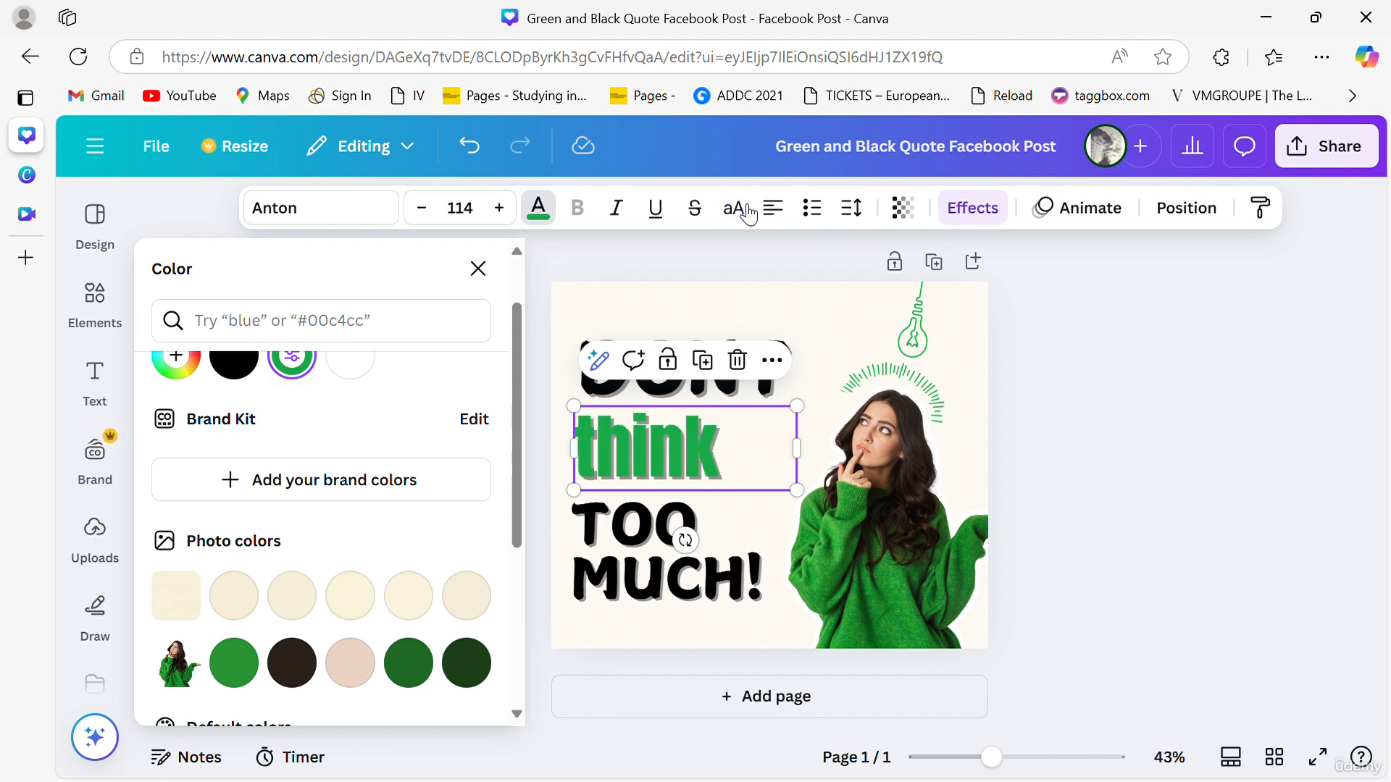
left_click(748, 212)
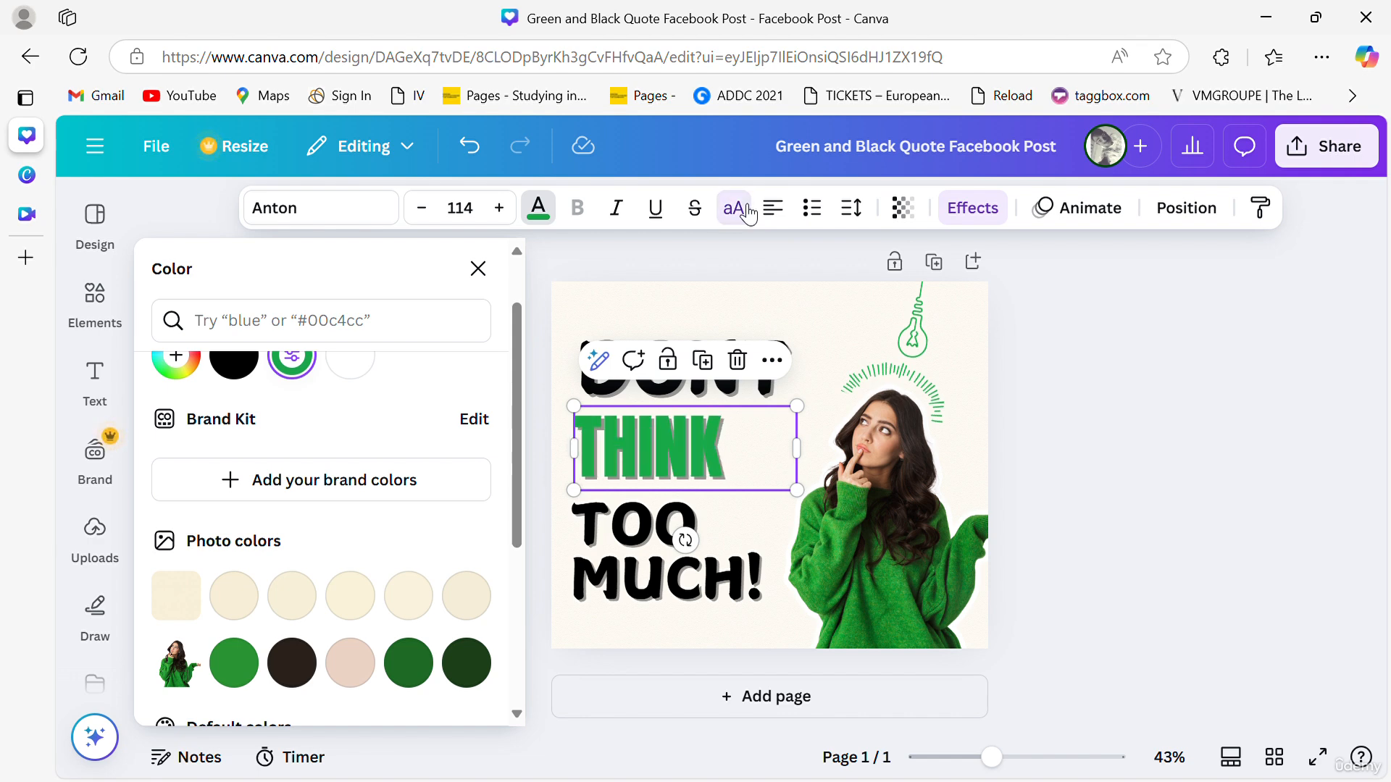
- Set the THINK text's Shadow effect colour to black in the Effects settings
left_click(987, 208)
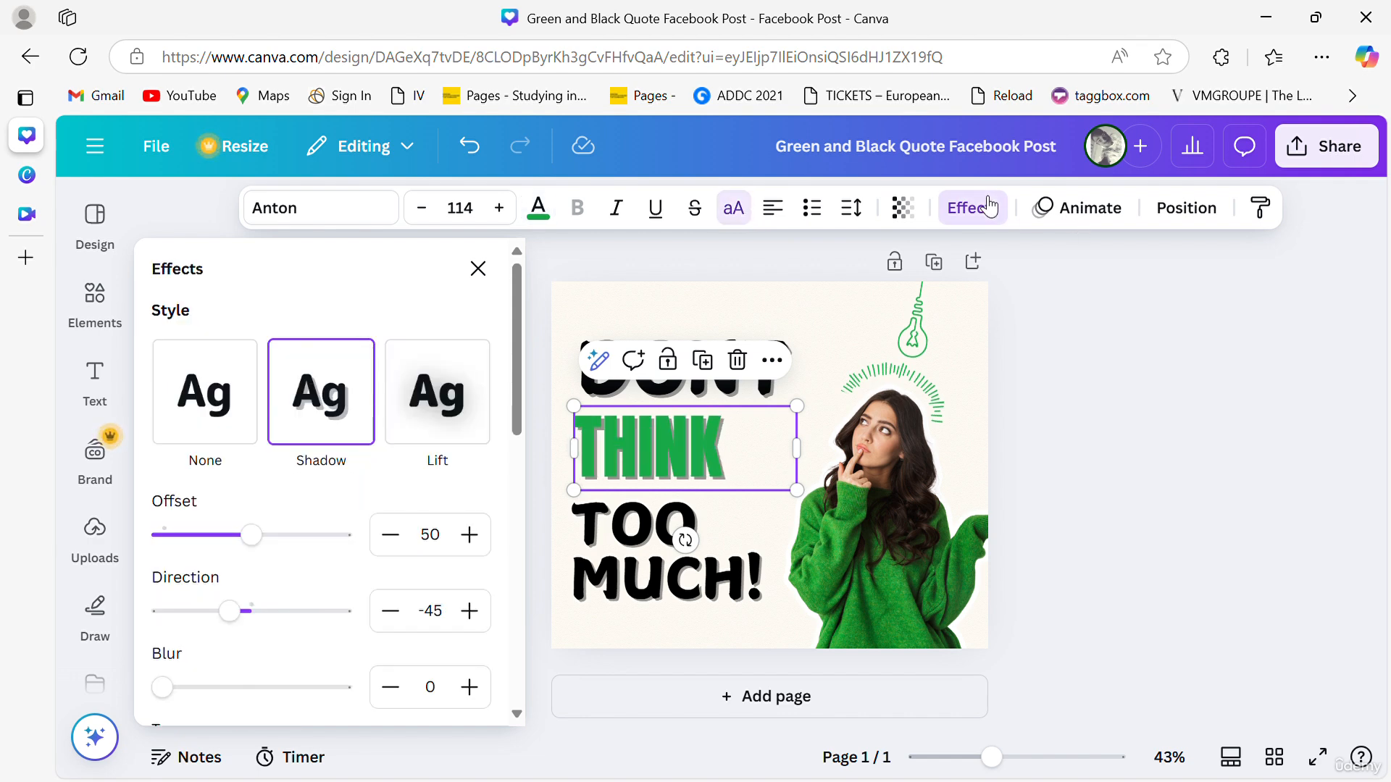
left_click(397, 413)
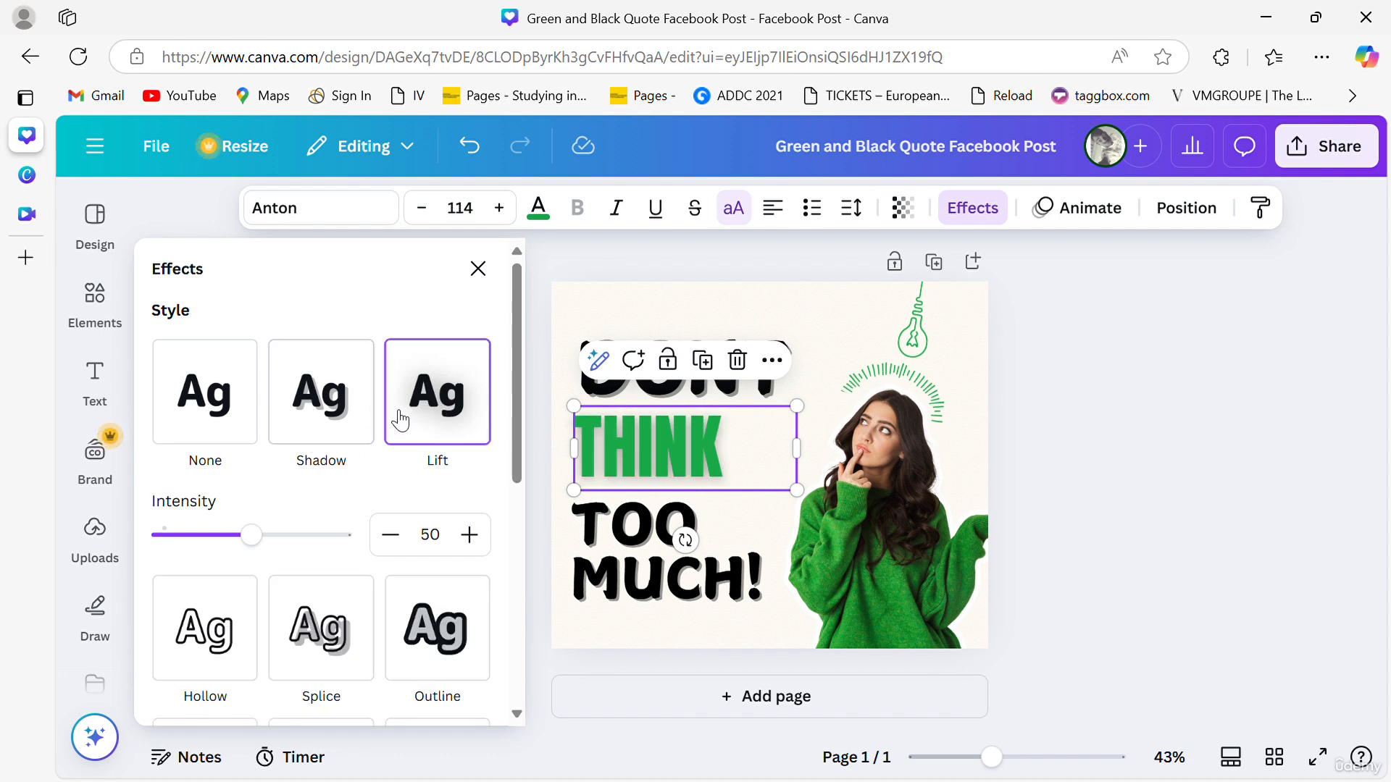
left_click(226, 417)
left_click(312, 413)
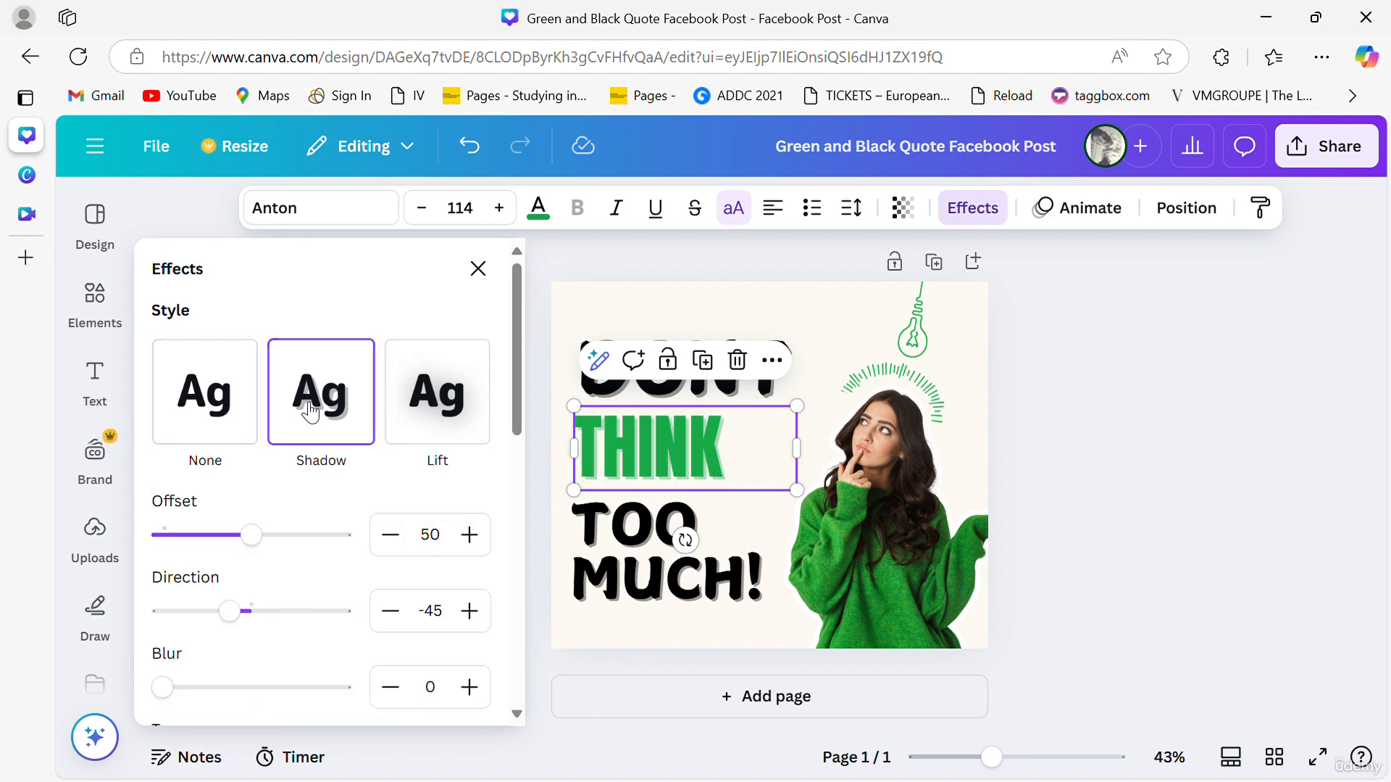
scroll(289, 554, "down", 1)
scroll(289, 554, "down", 5)
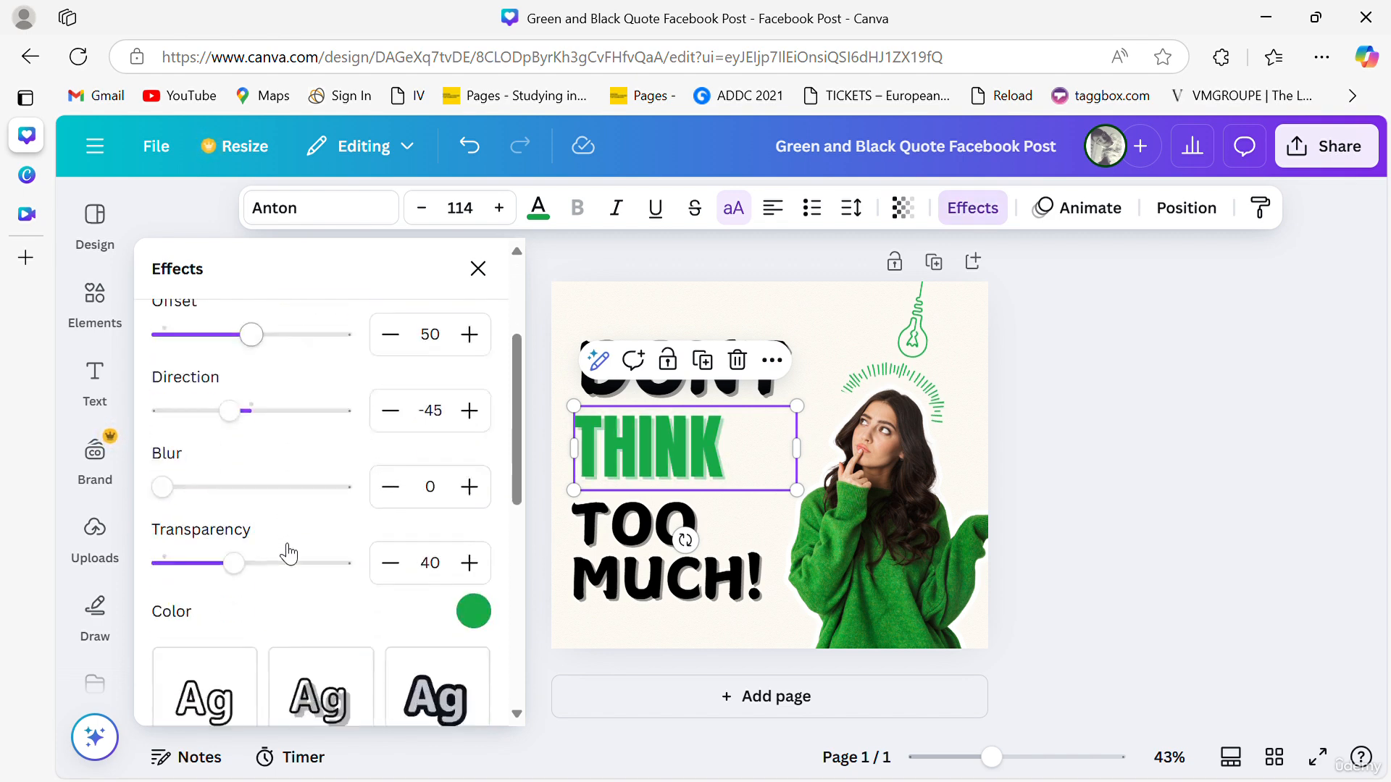
scroll(459, 371, "up", 1)
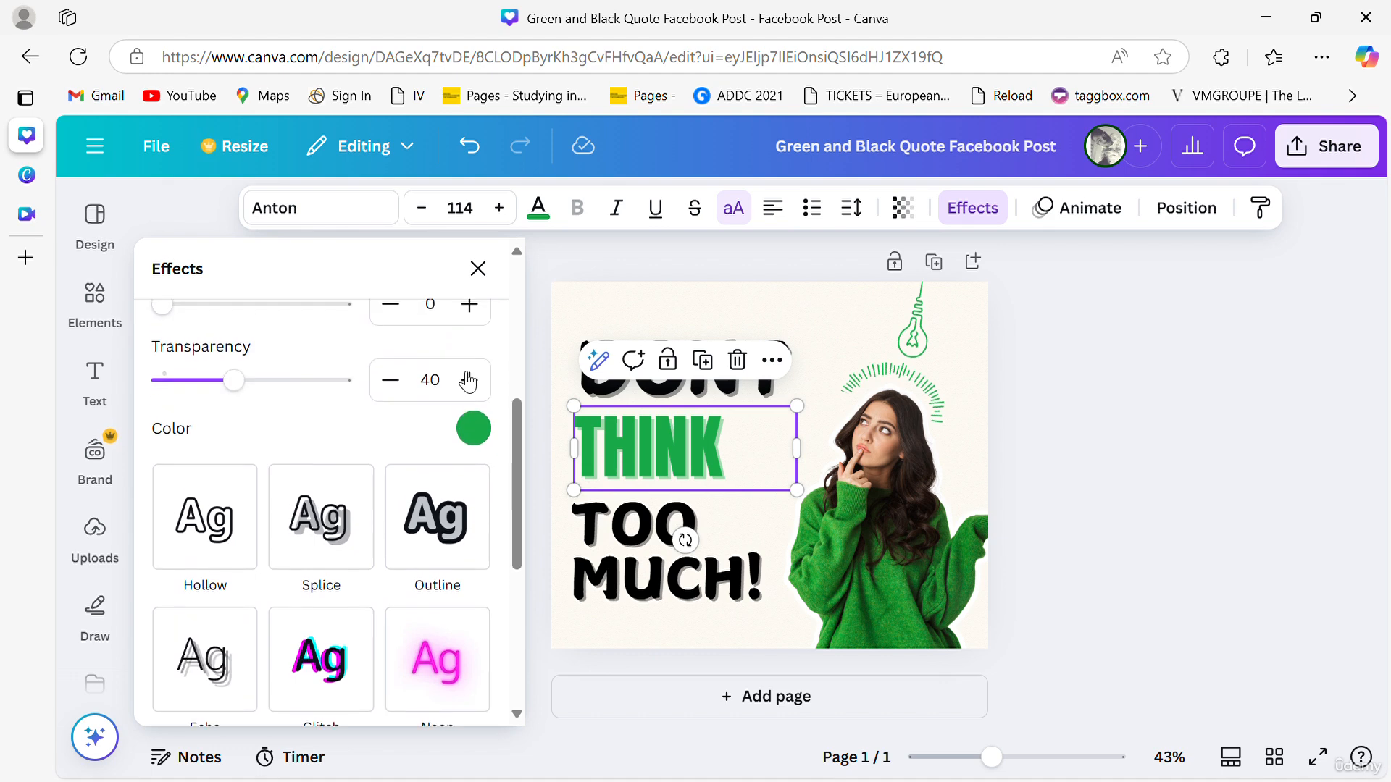
left_click(475, 429)
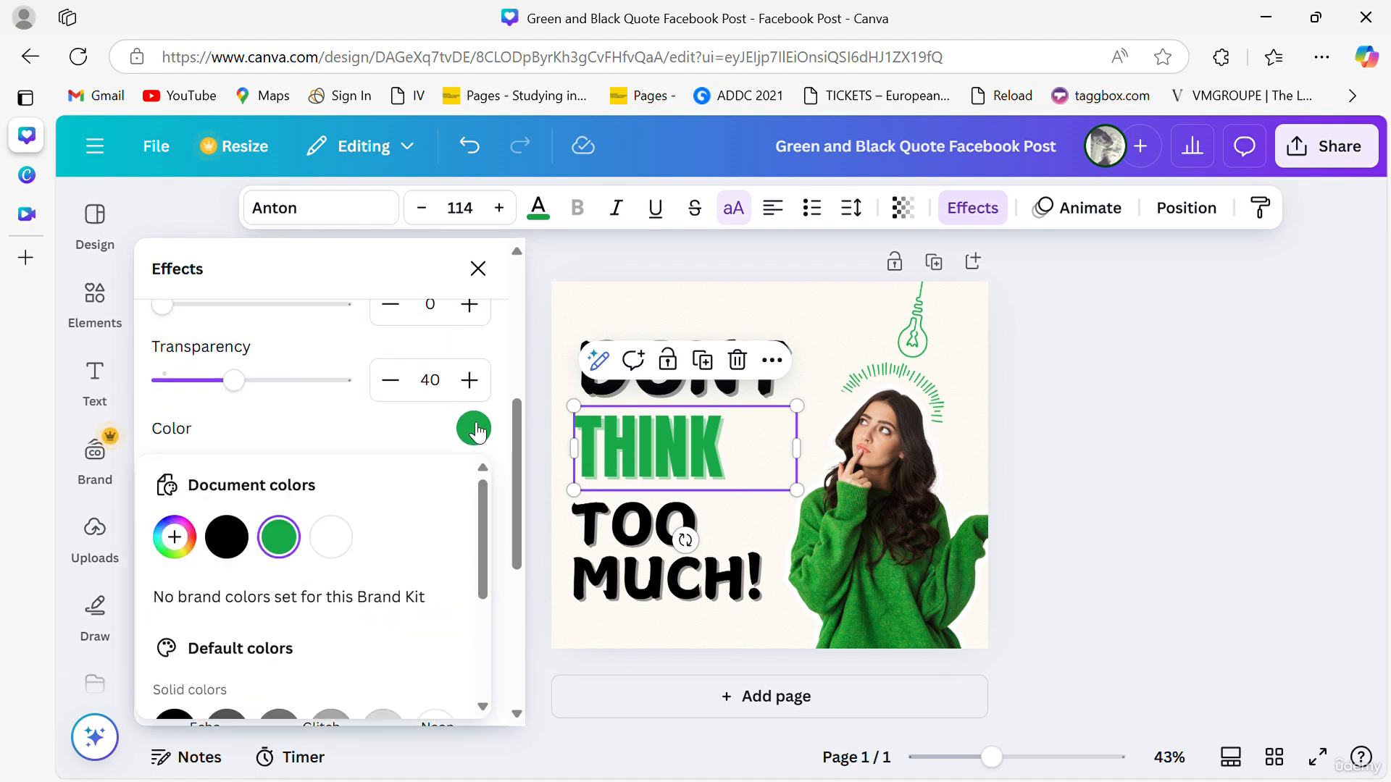
left_click(332, 542)
left_click(269, 539)
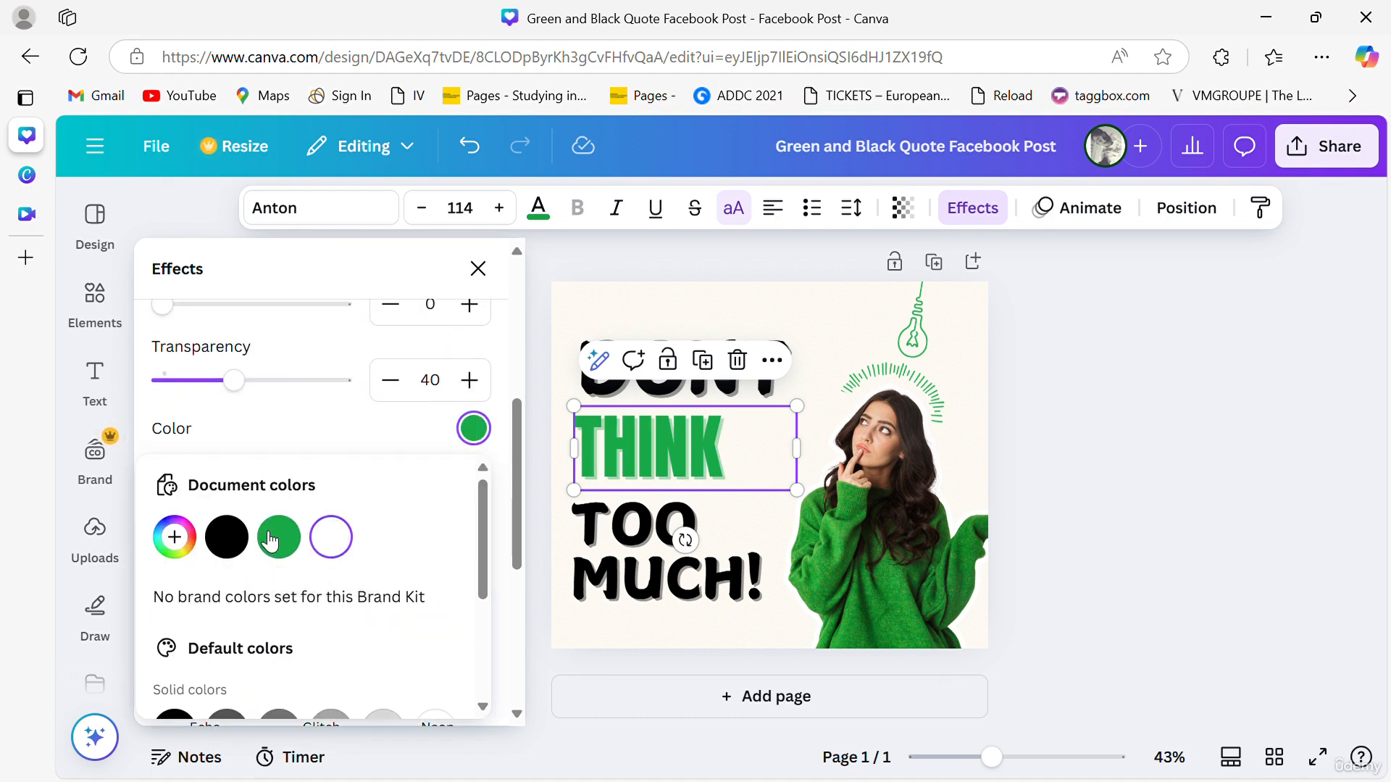
left_click(226, 537)
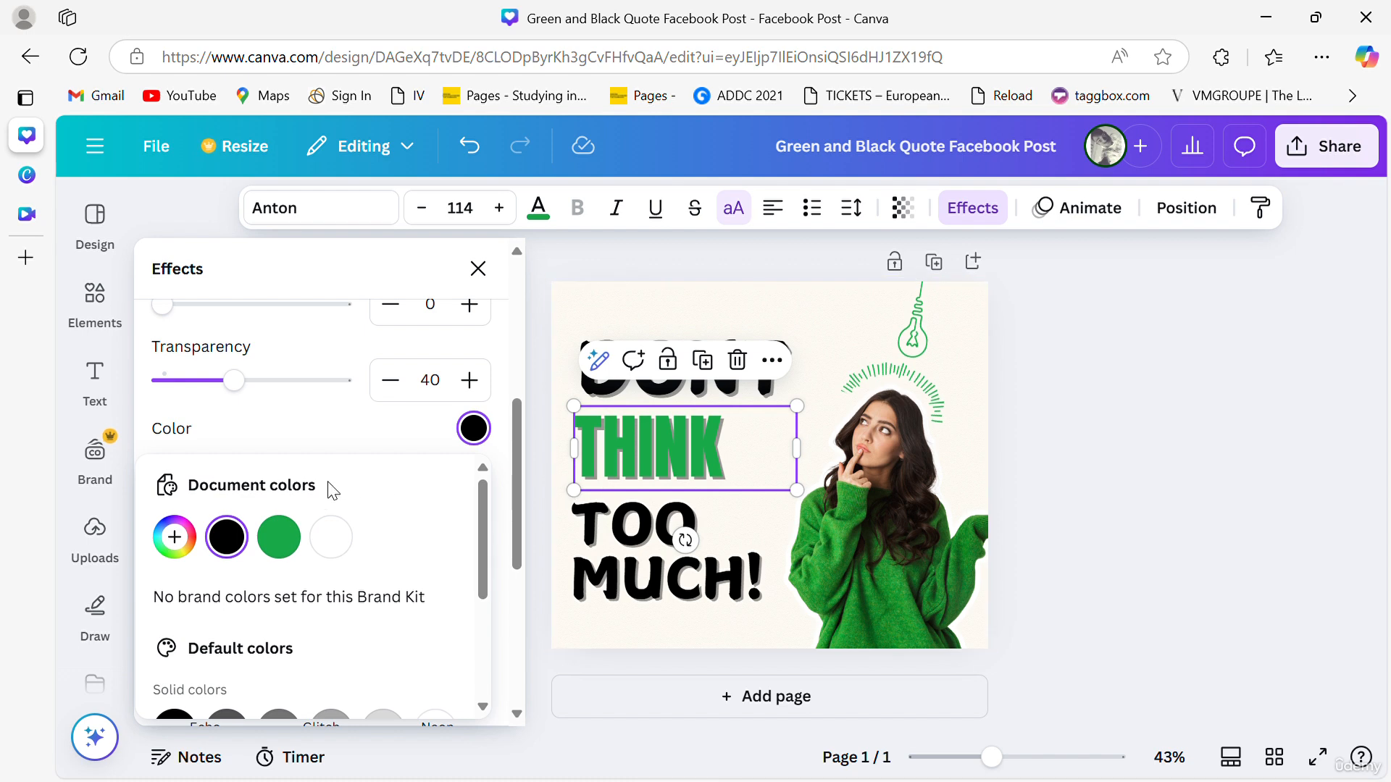
scroll(321, 447, "down", 5)
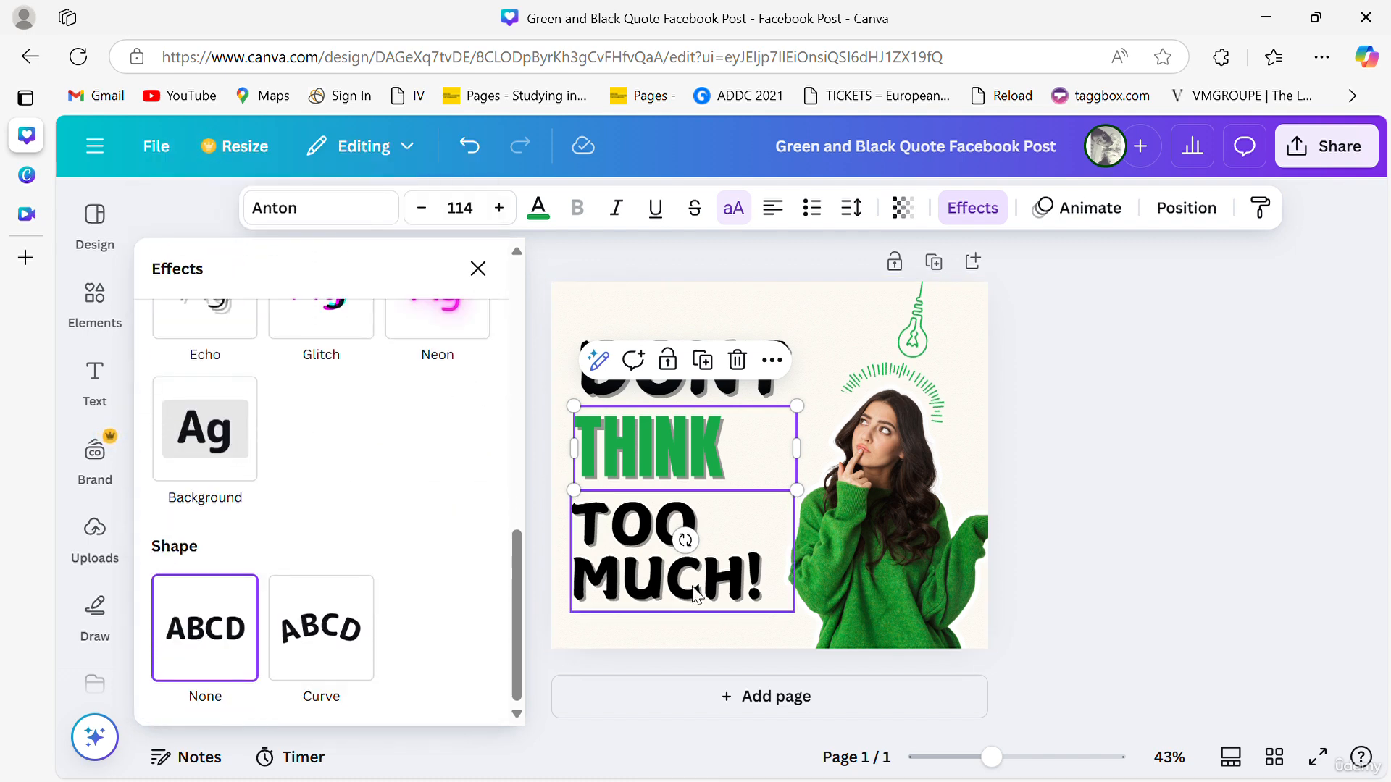
left_click(1149, 509)
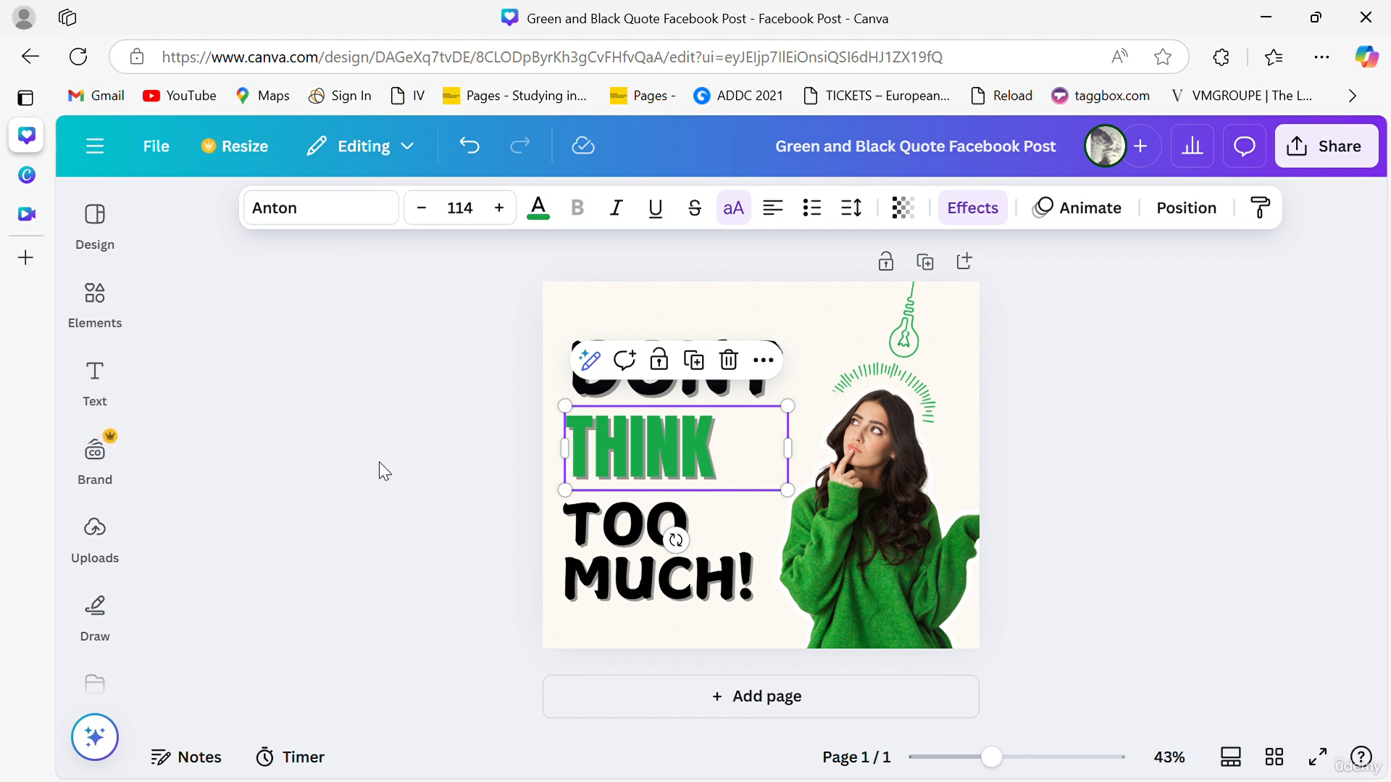
- Download the design as a PNG at size 2.75
left_click(1332, 151)
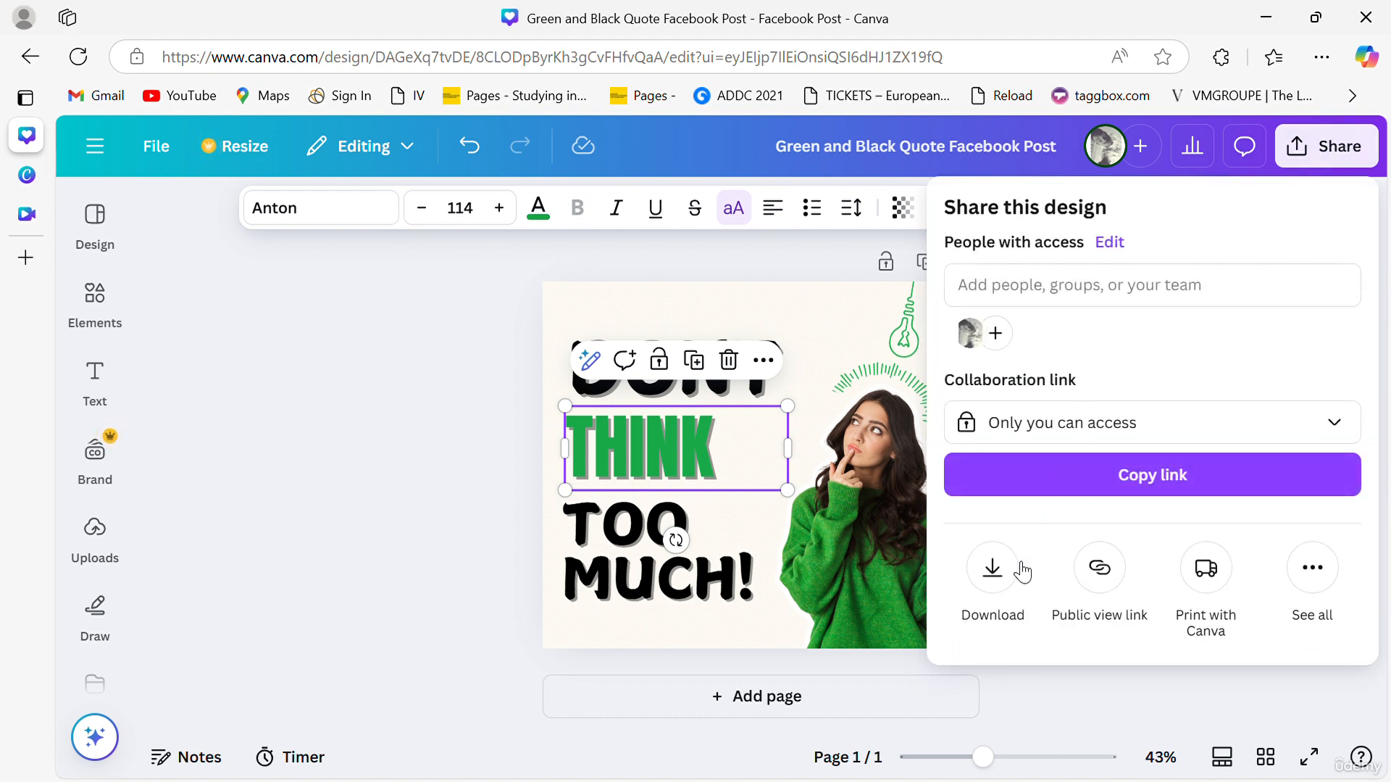
left_click(1021, 570)
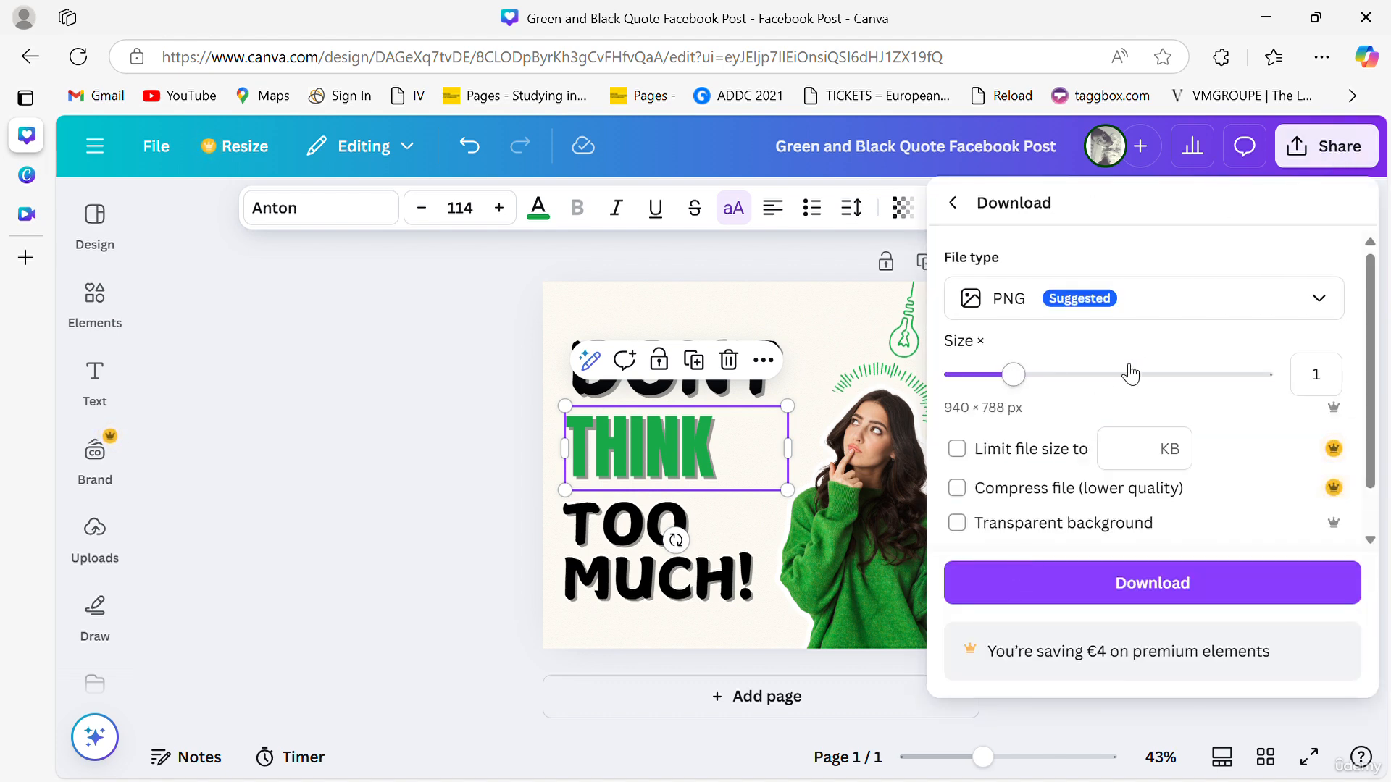
left_click(1144, 301)
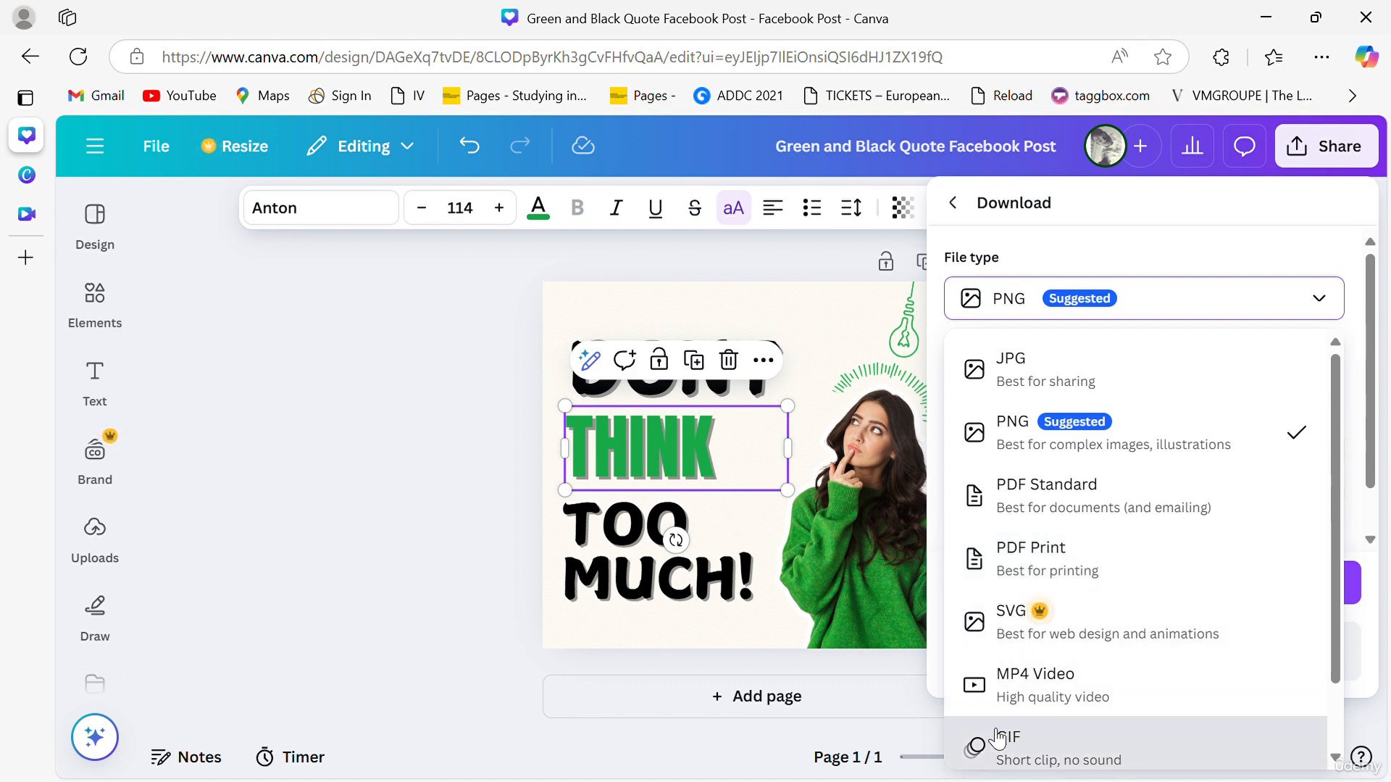
left_click(1050, 614)
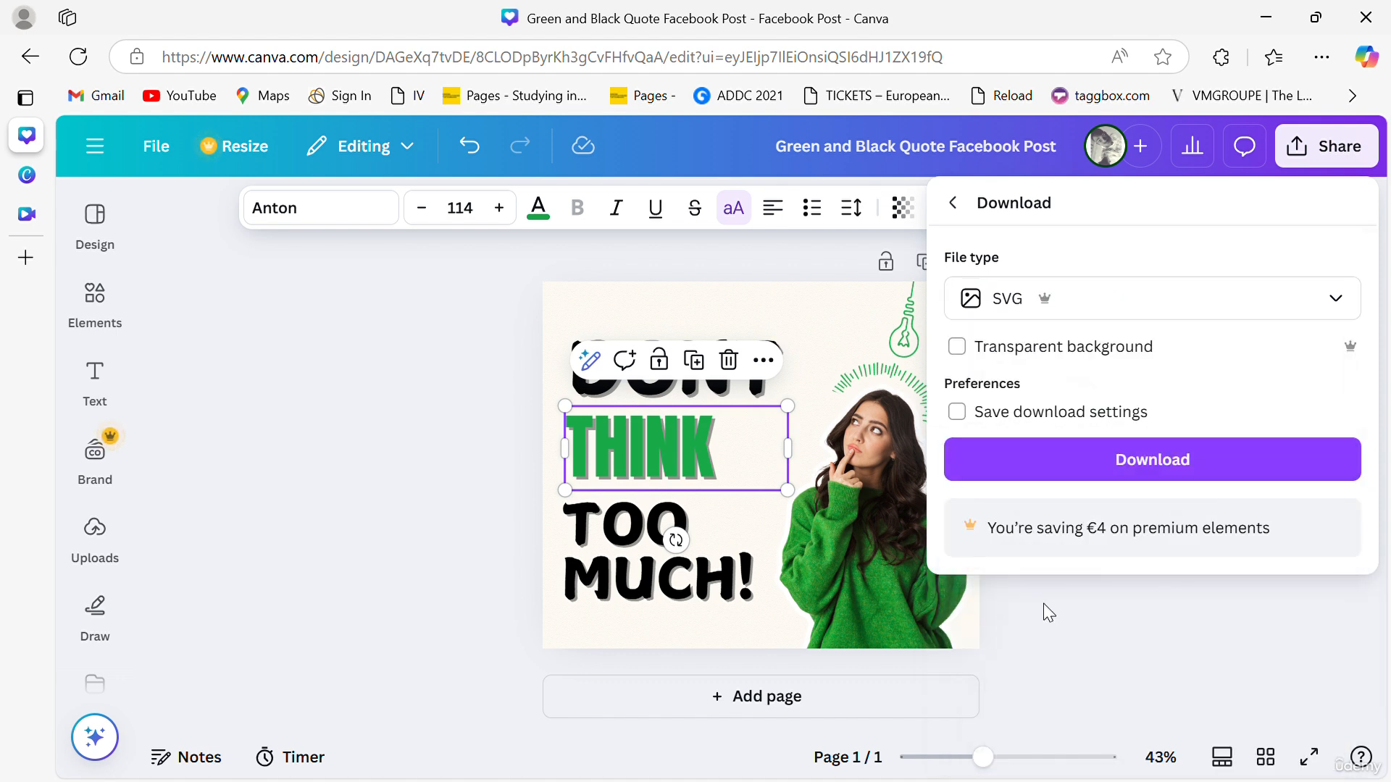
left_click(1127, 320)
scroll(992, 579, "down", 1)
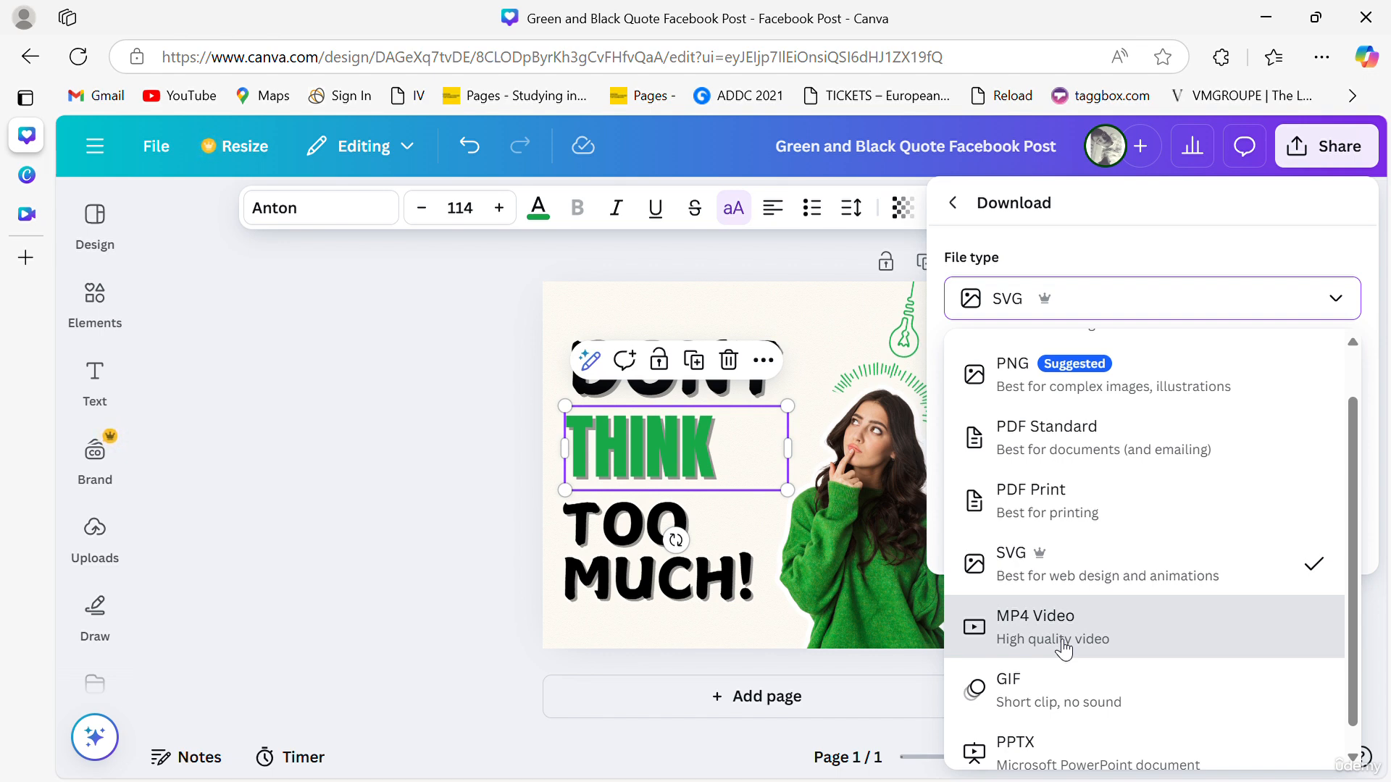
scroll(1043, 701, "down", 1)
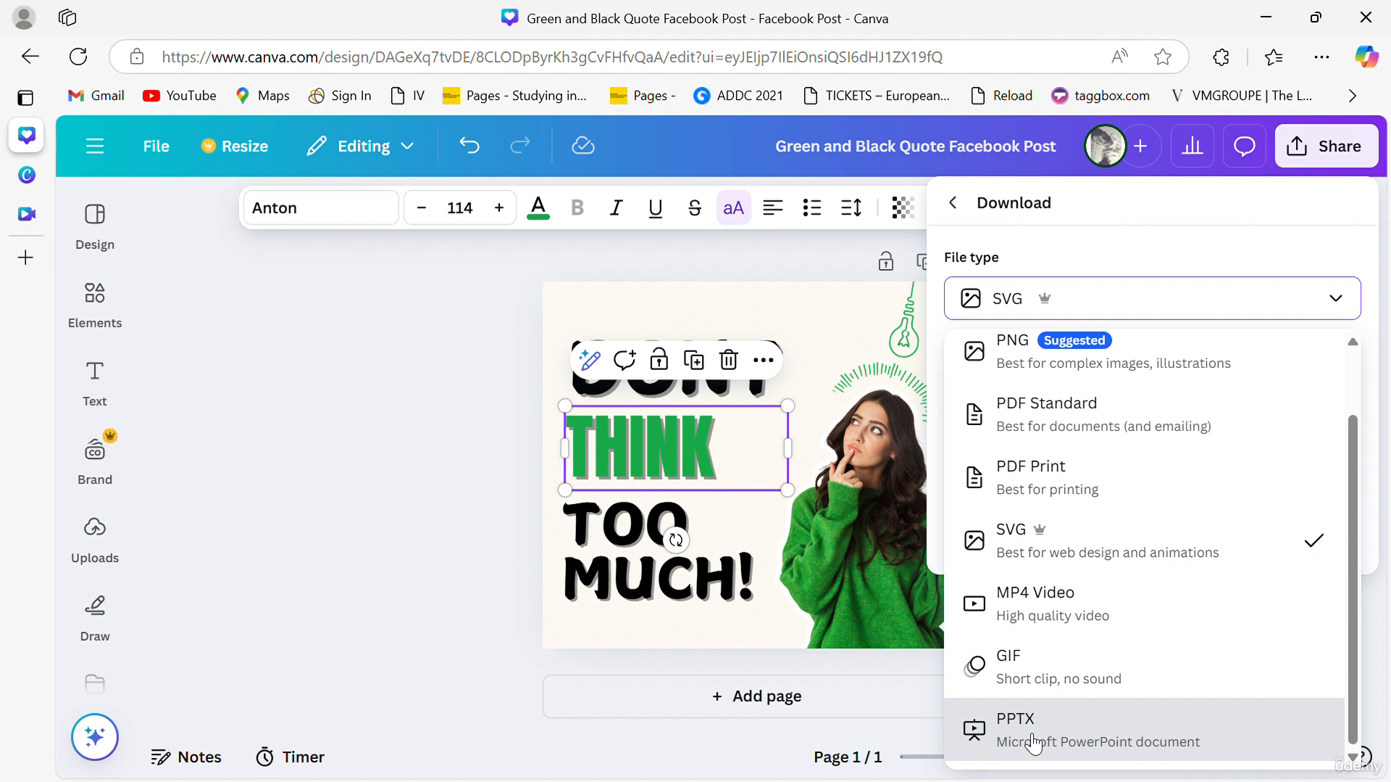
scroll(1046, 717, "up", 2)
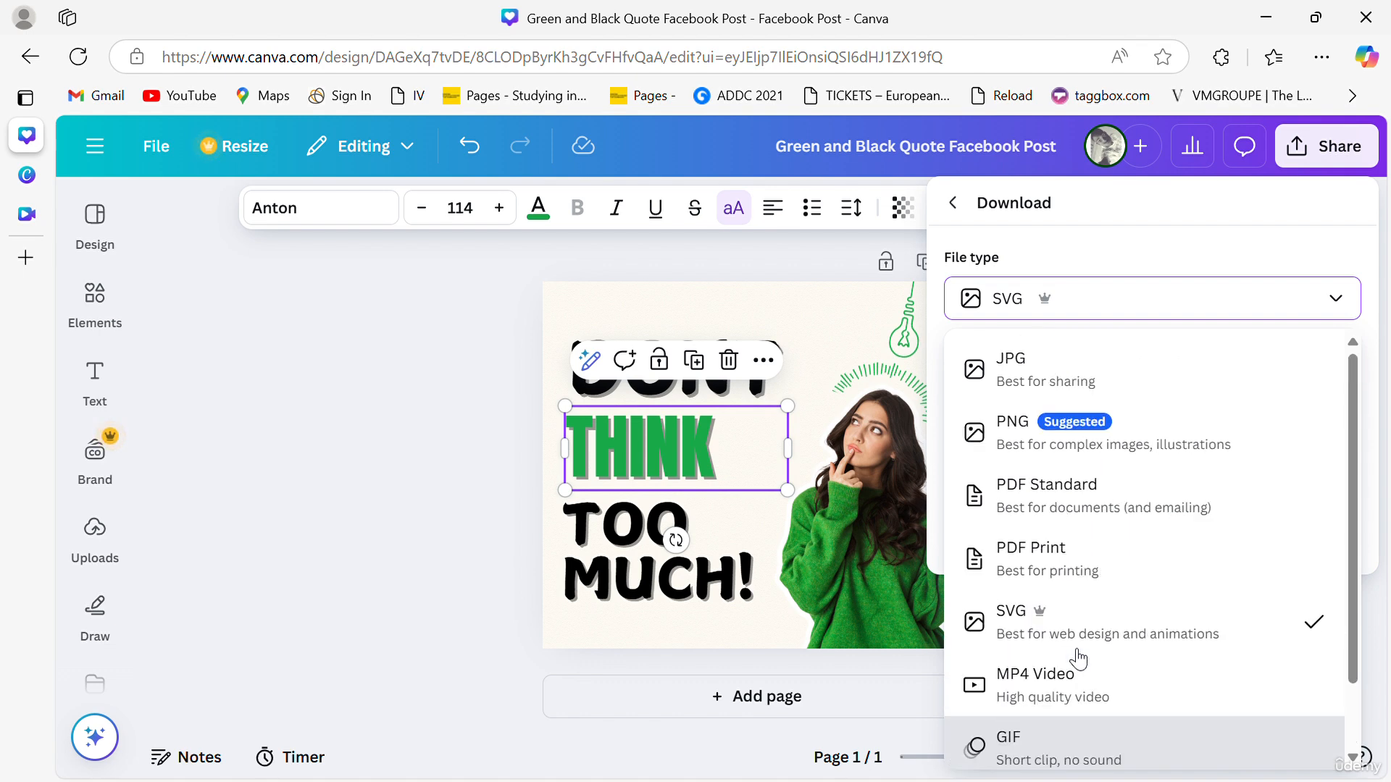
left_click(1047, 464)
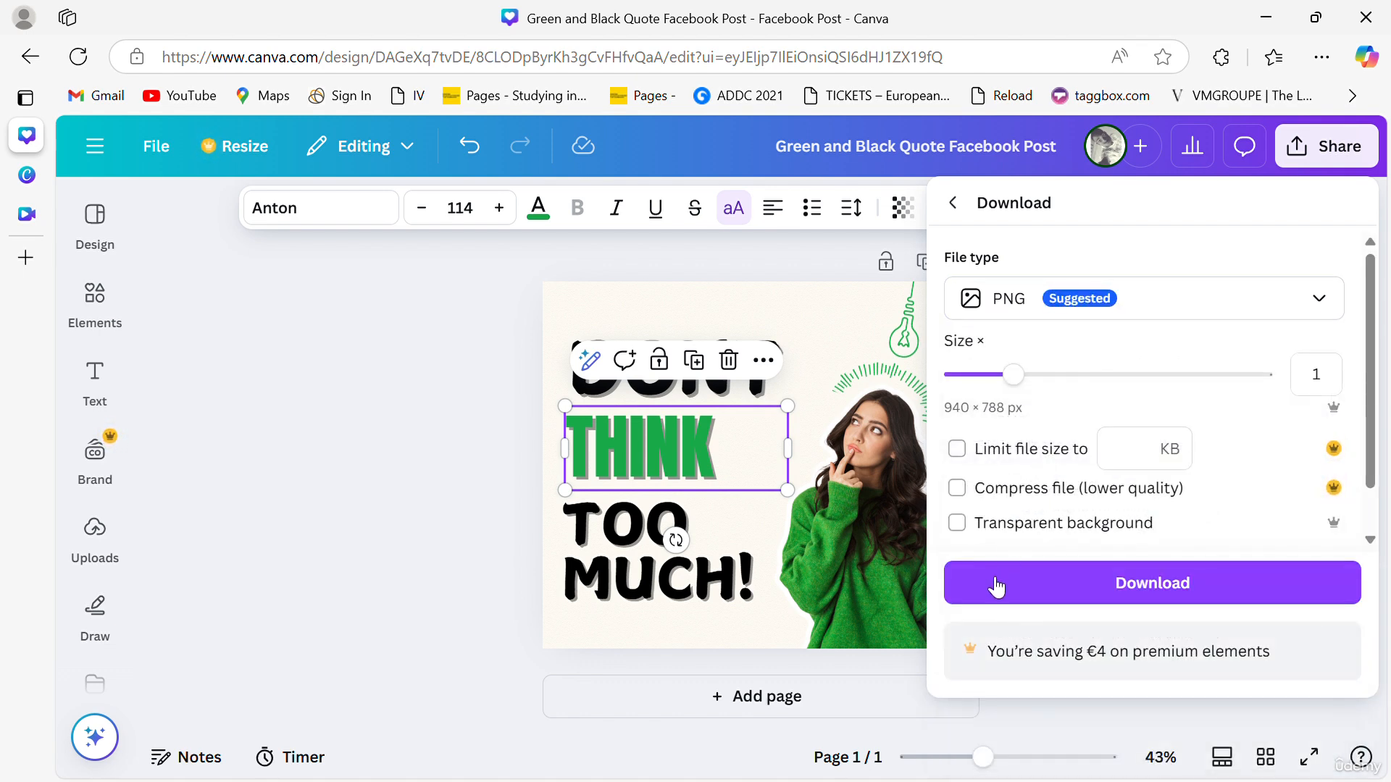
left_click_drag(1023, 383, 1229, 400)
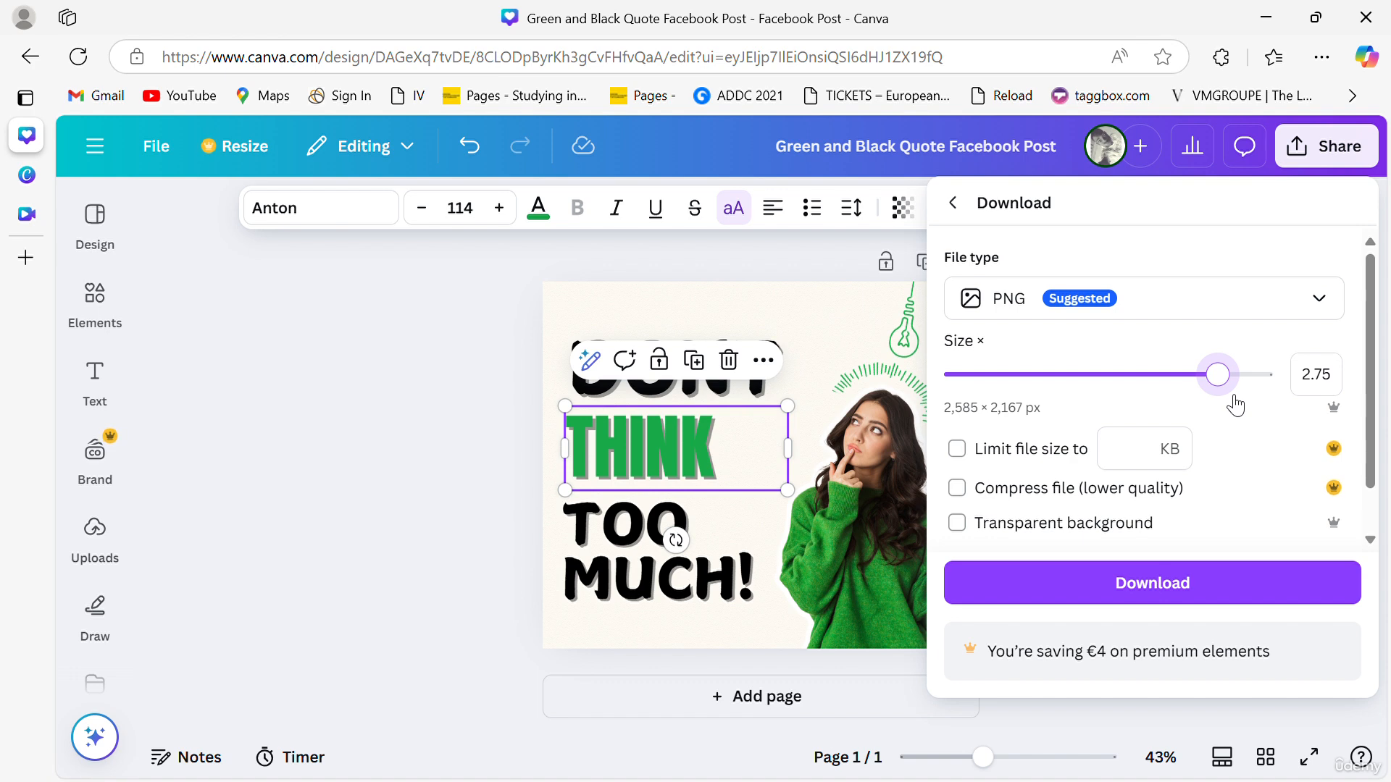
left_click(1144, 588)
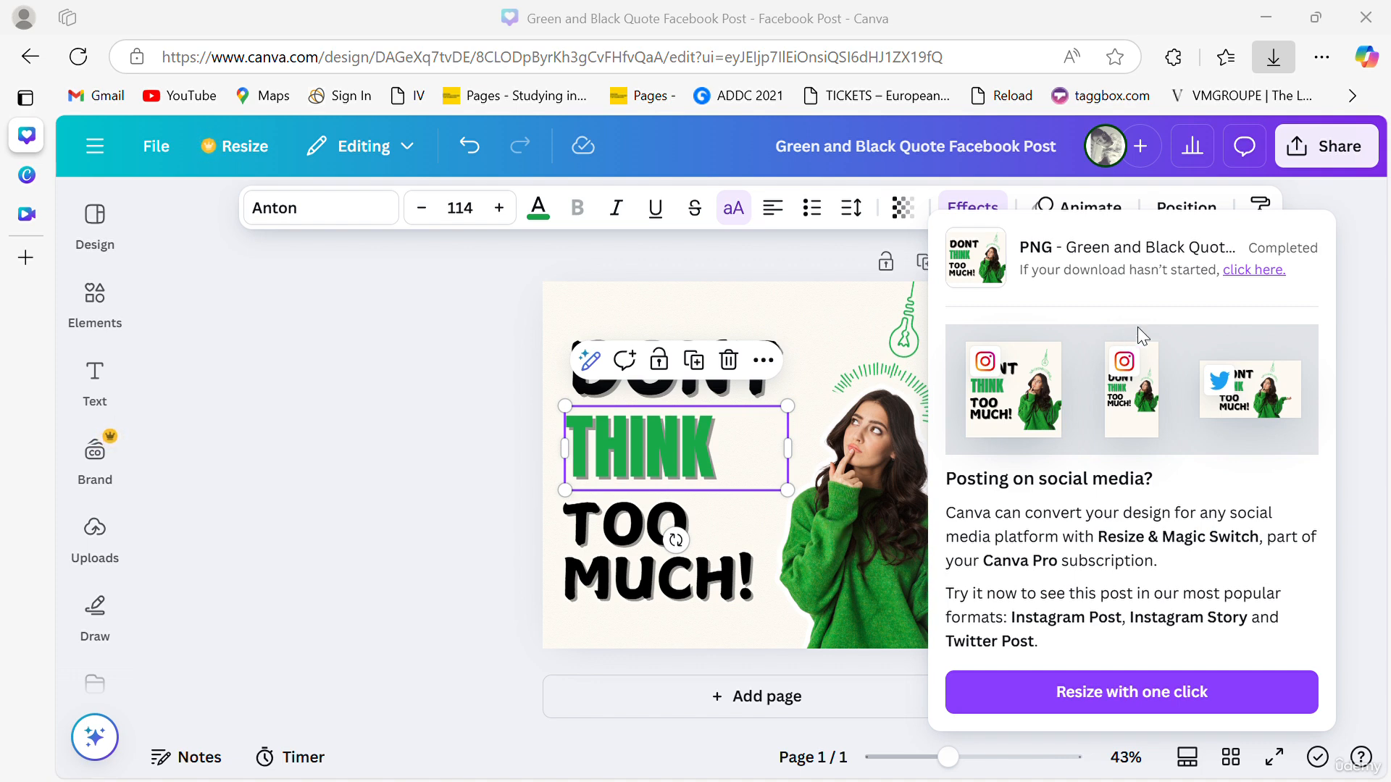
left_click(439, 480)
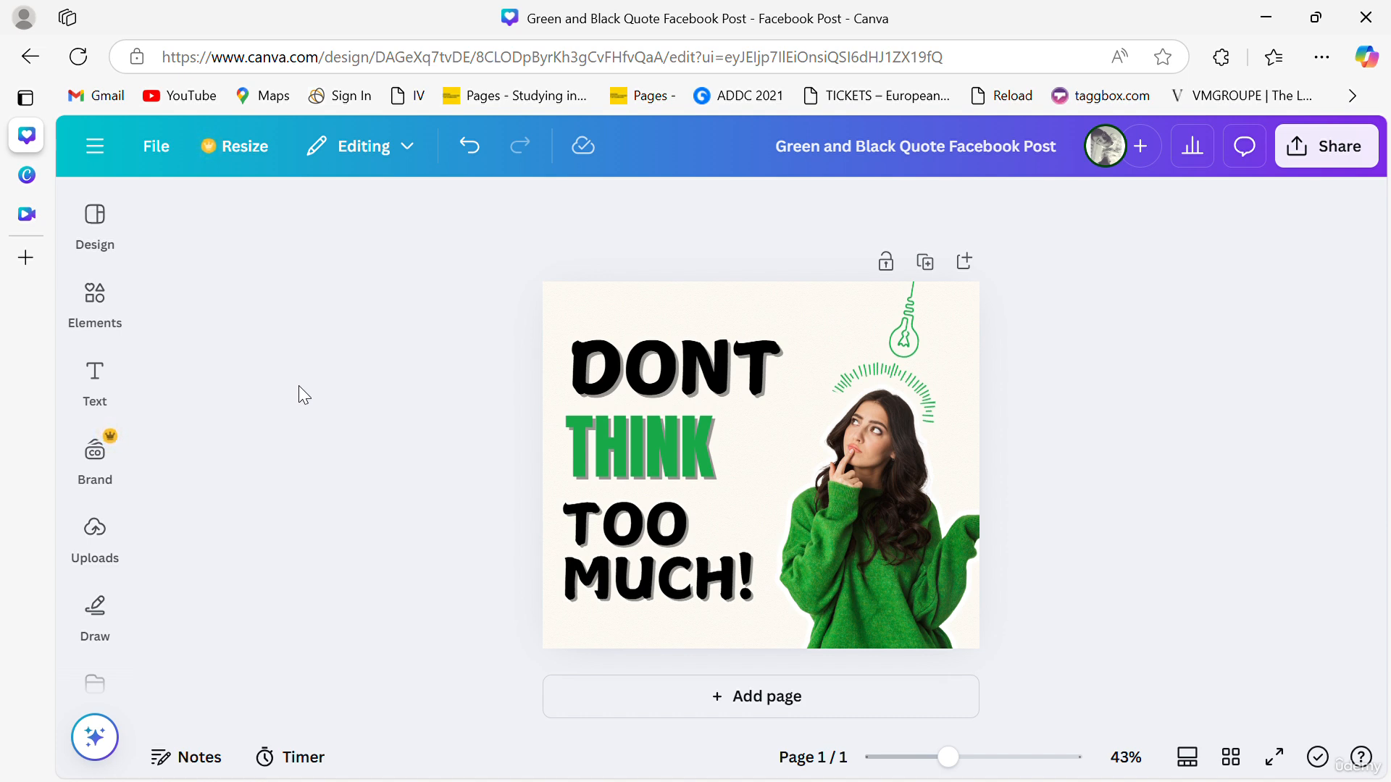
- Search the design templates for Animated Facebook Posts and browse the results
left_click(98, 221)
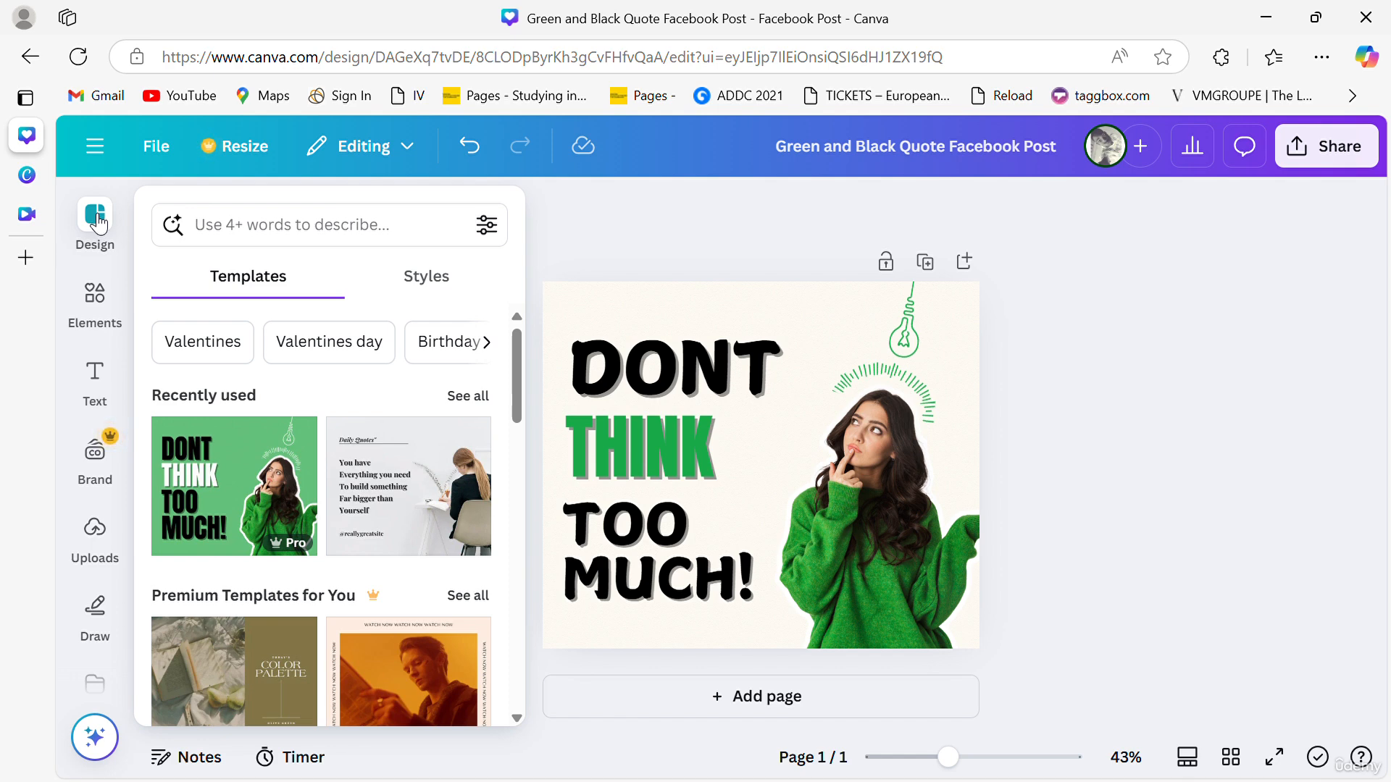
left_click(248, 232)
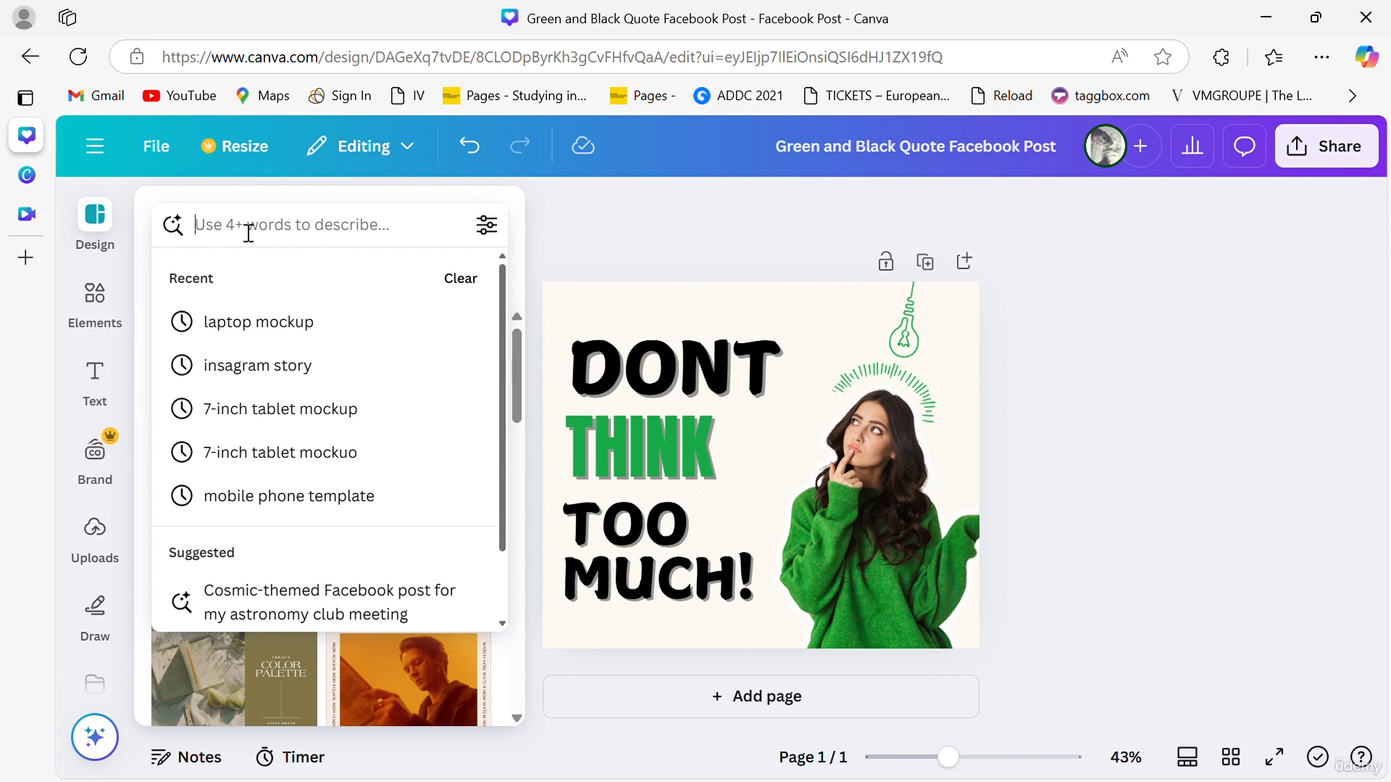
type("amin")
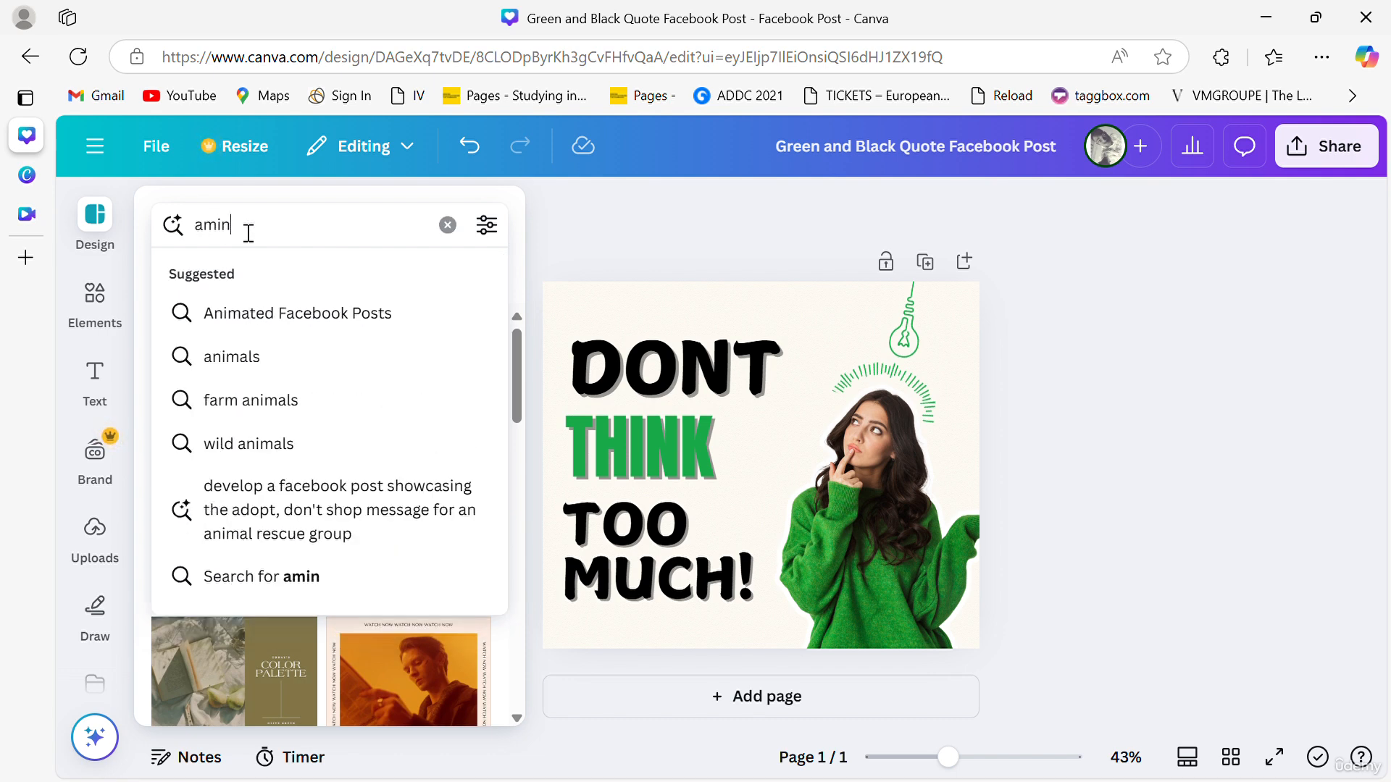
left_click(226, 313)
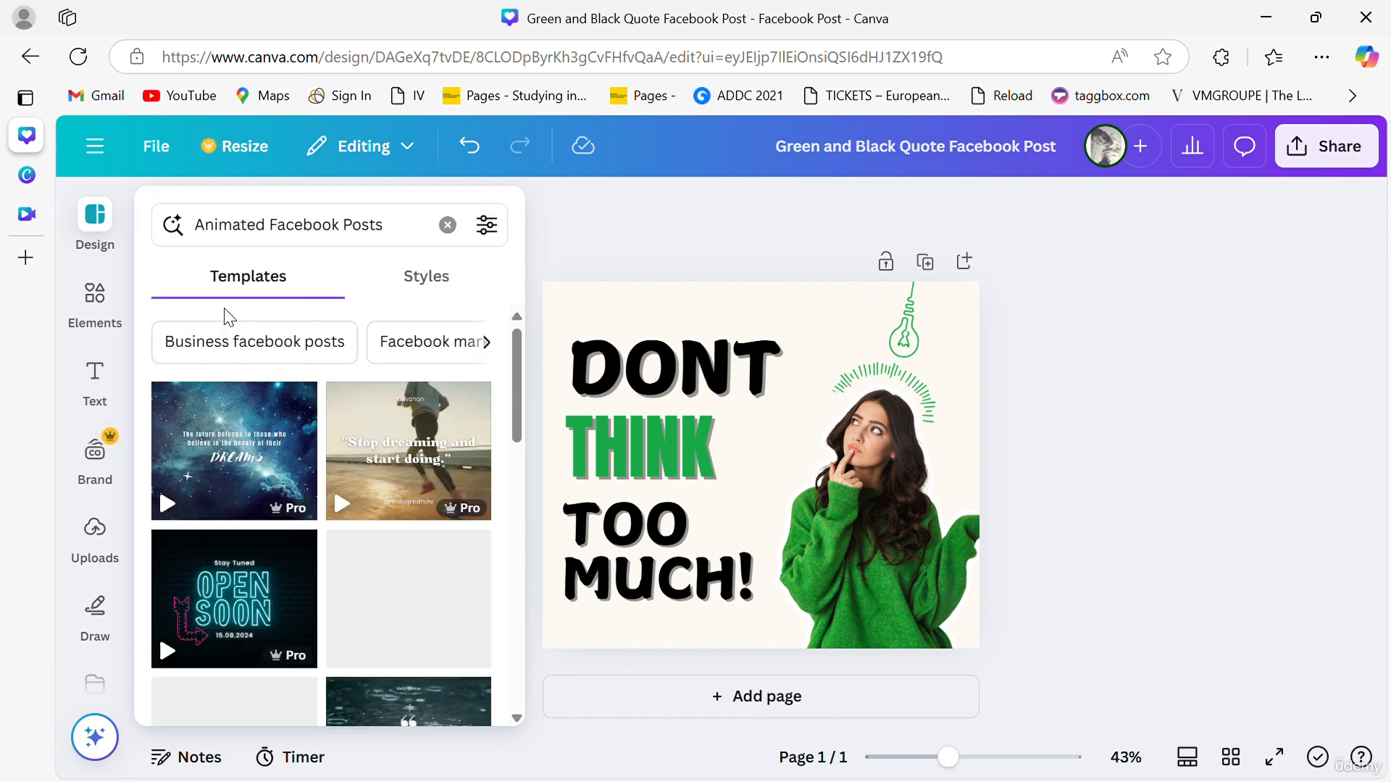
scroll(312, 507, "down", 5)
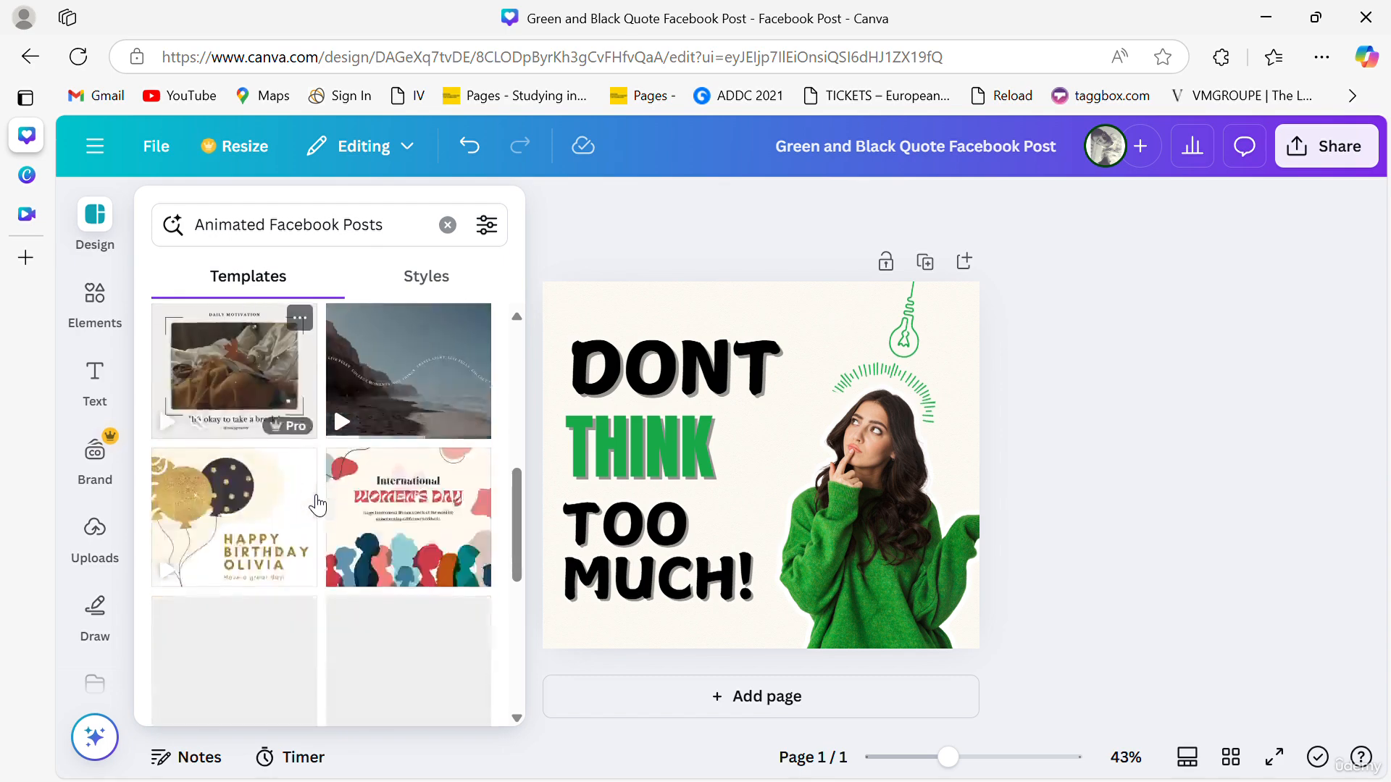
- Apply the Animated Kids Education Facebook Post template to the design
scroll(315, 503, "down", 3)
scroll(315, 503, "up", 4)
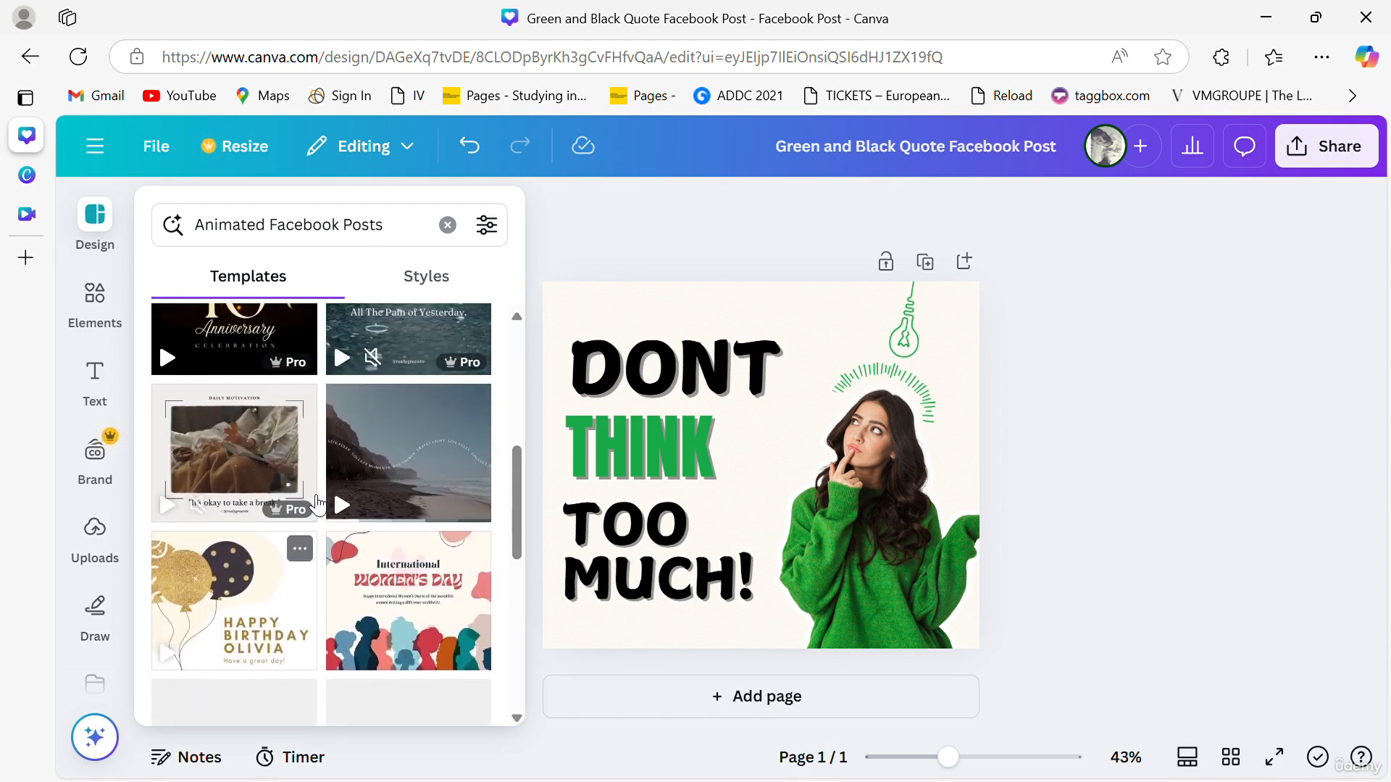
scroll(317, 502, "down", 5)
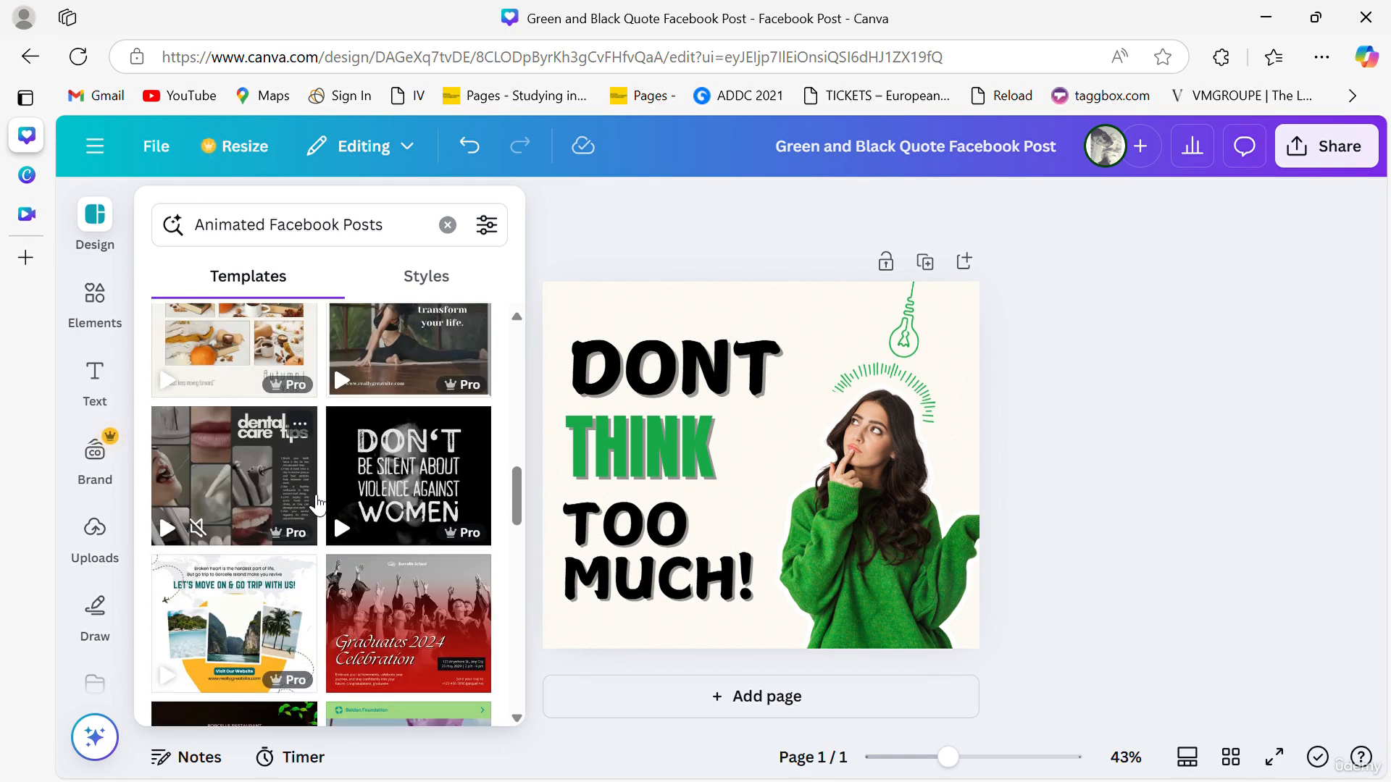
scroll(317, 502, "down", 5)
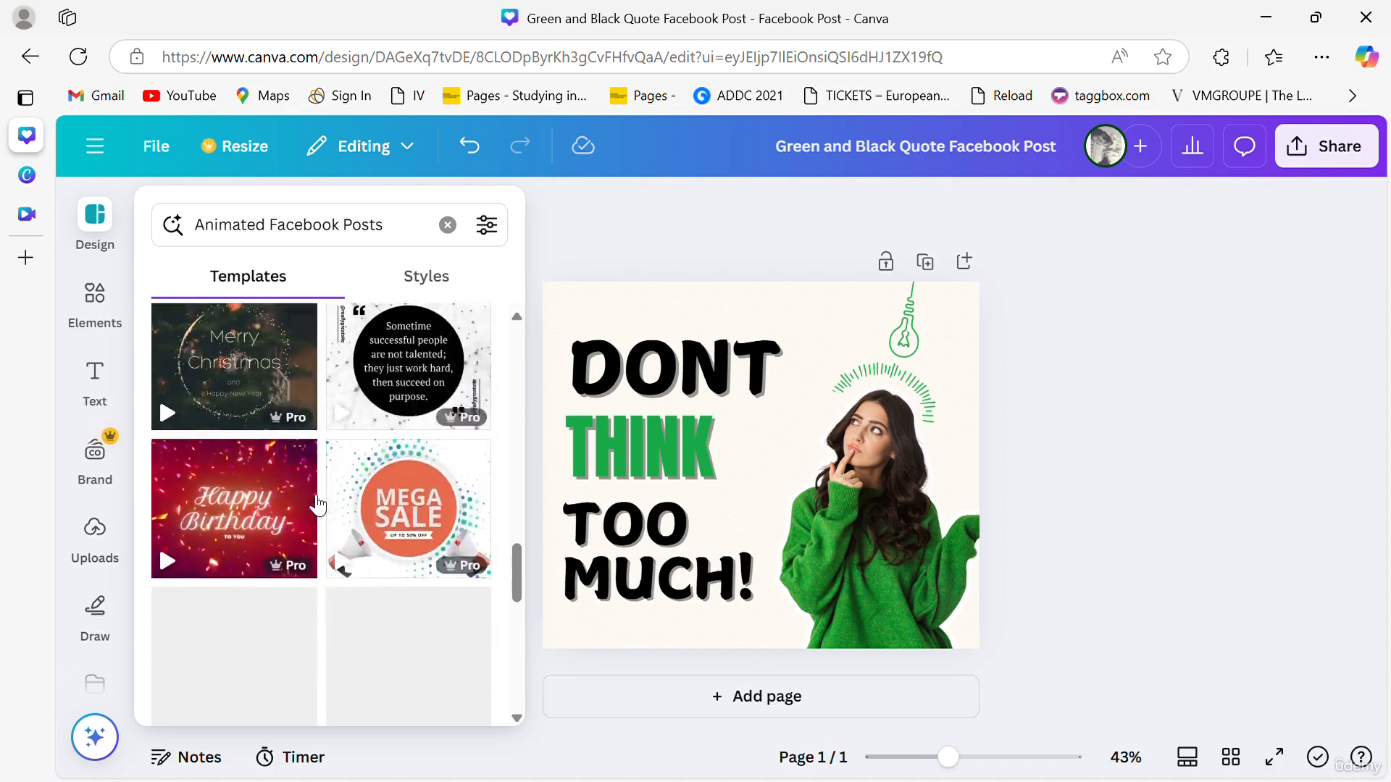
scroll(317, 504, "down", 3)
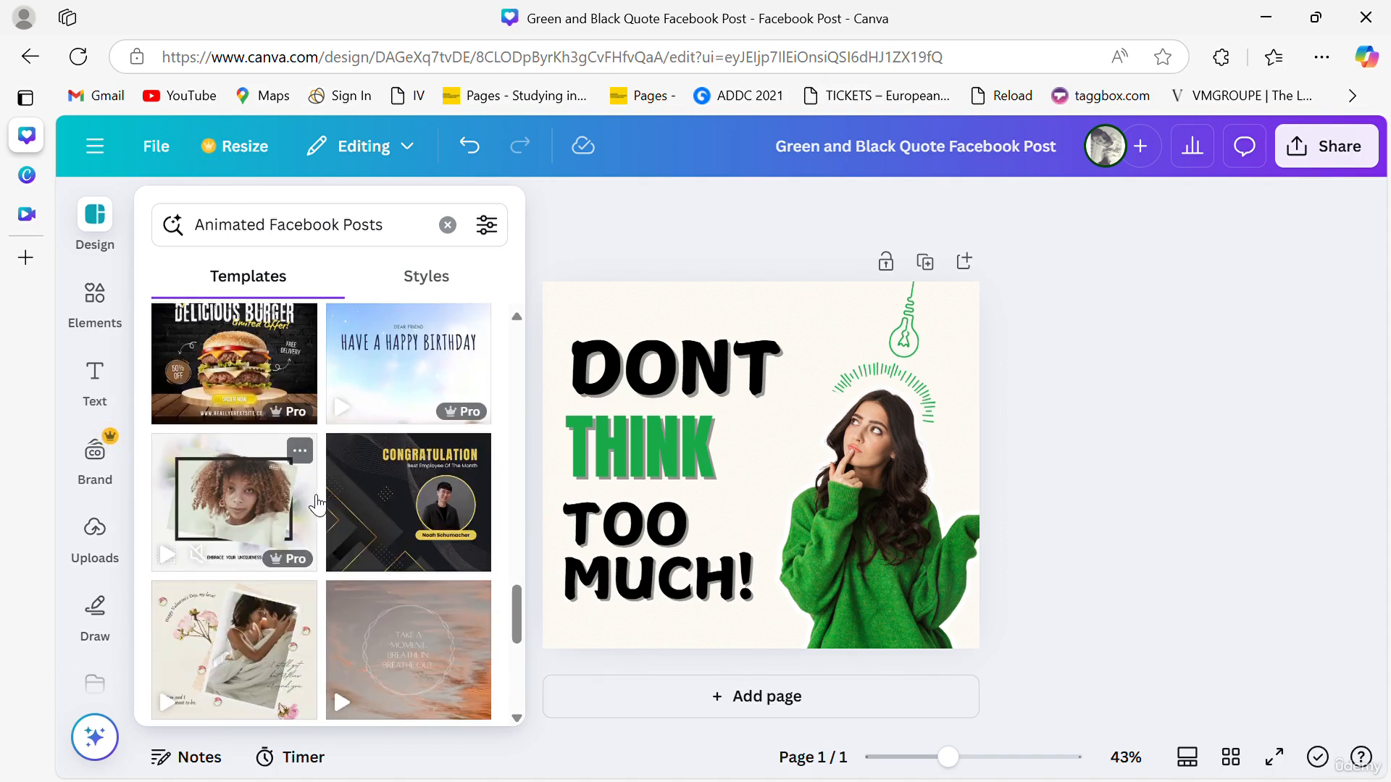
left_click(168, 555)
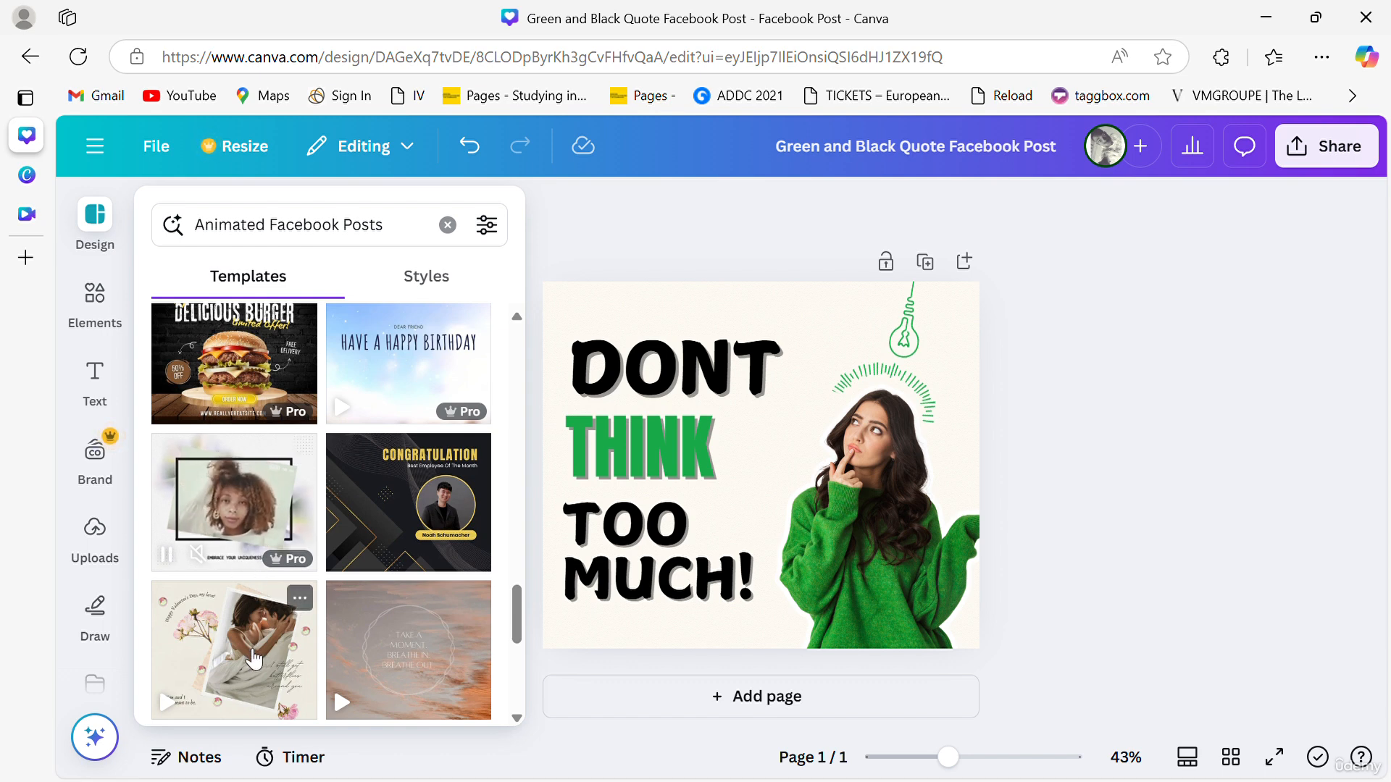
scroll(261, 637, "down", 8)
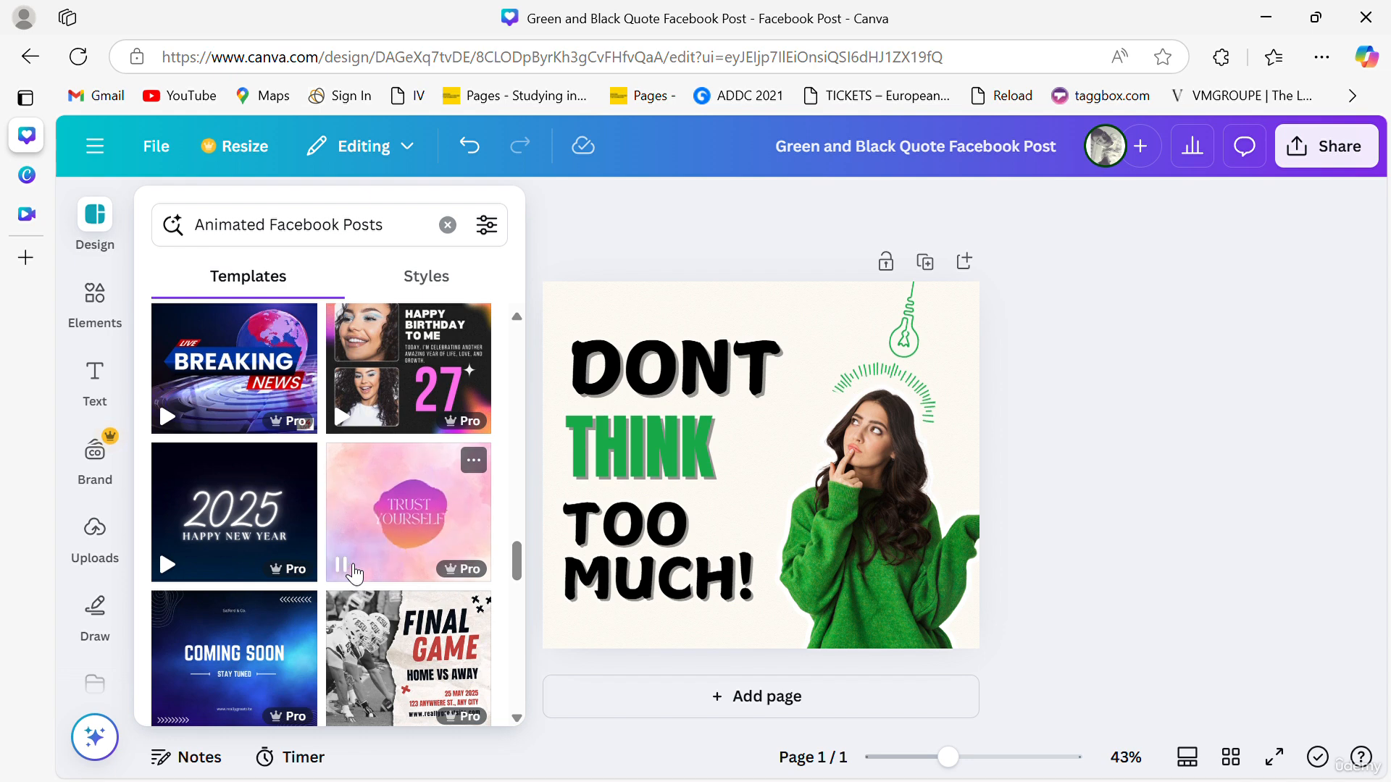
scroll(278, 610, "down", 3)
scroll(275, 612, "down", 2)
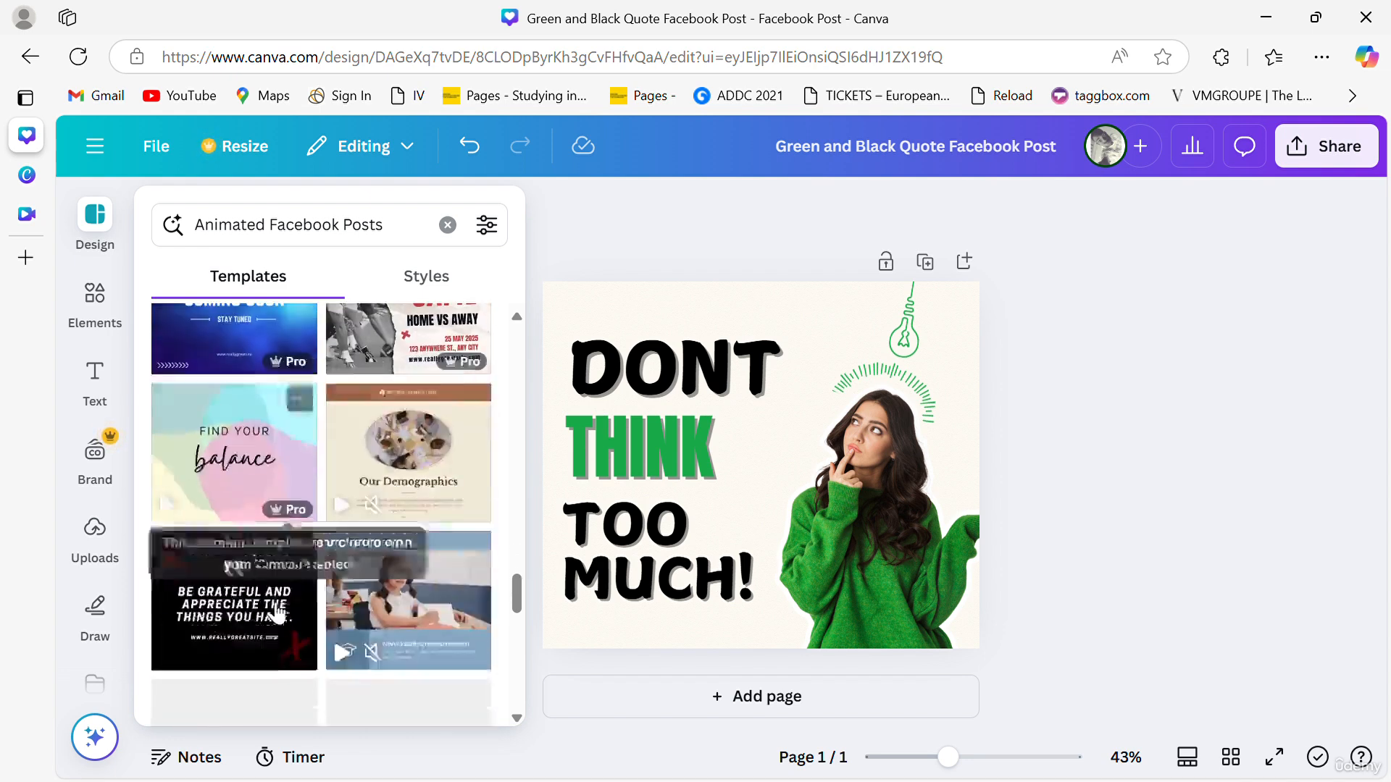
left_click(171, 492)
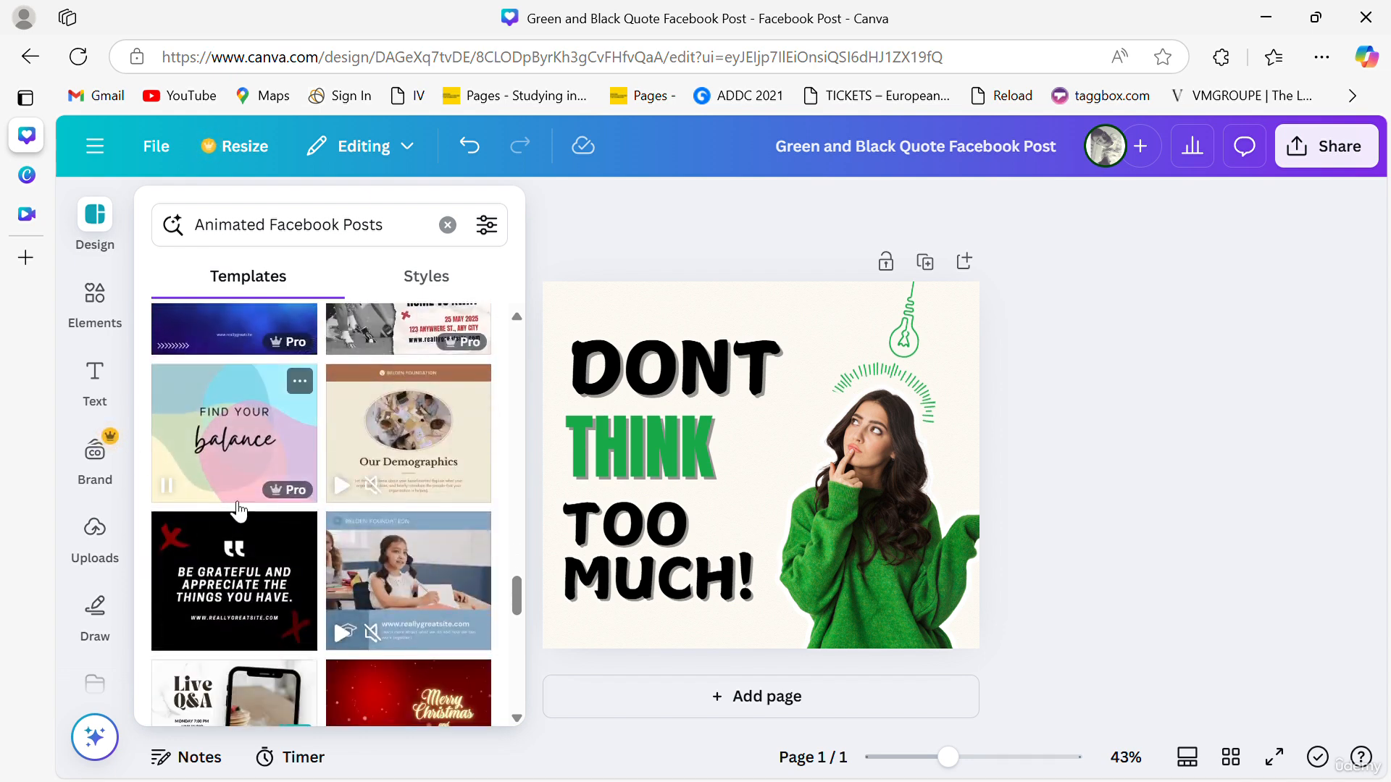
scroll(312, 706, "down", 3)
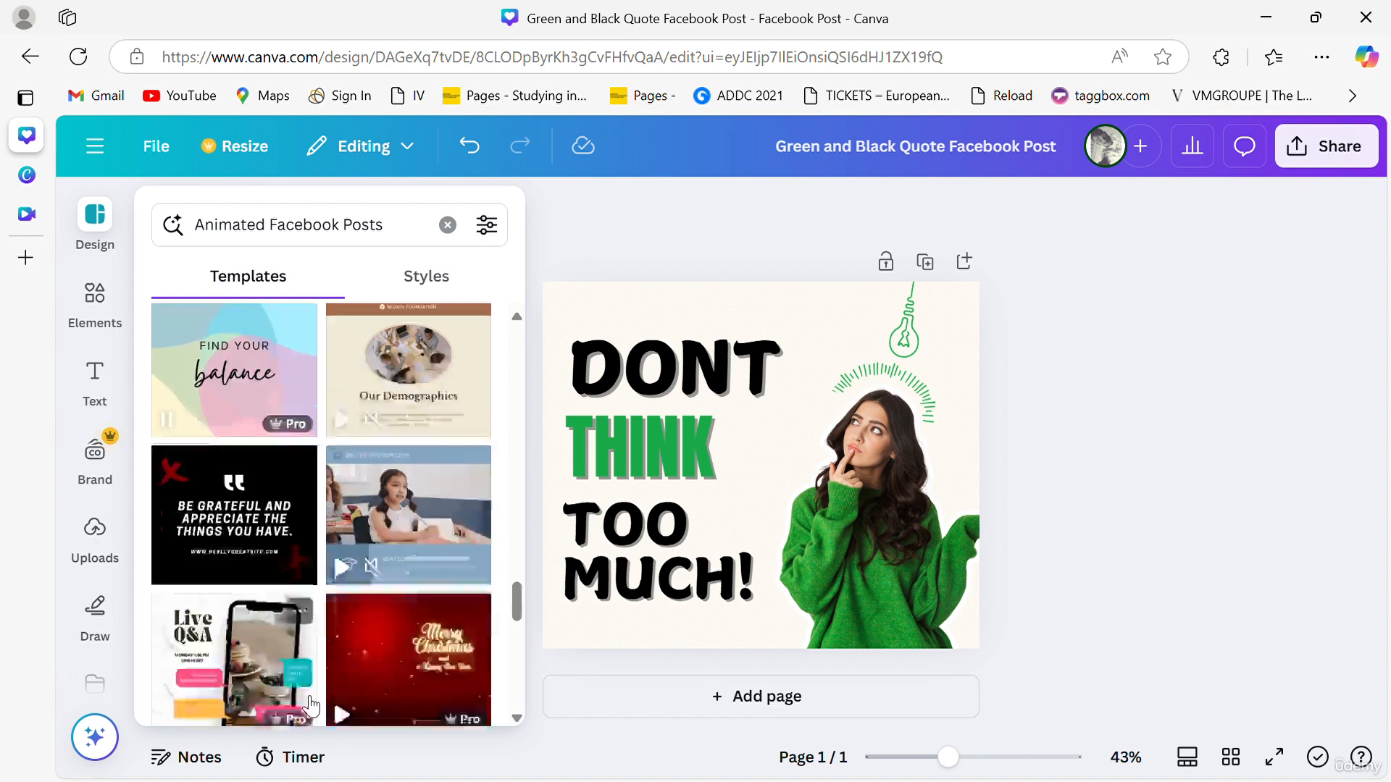
scroll(282, 532, "down", 4)
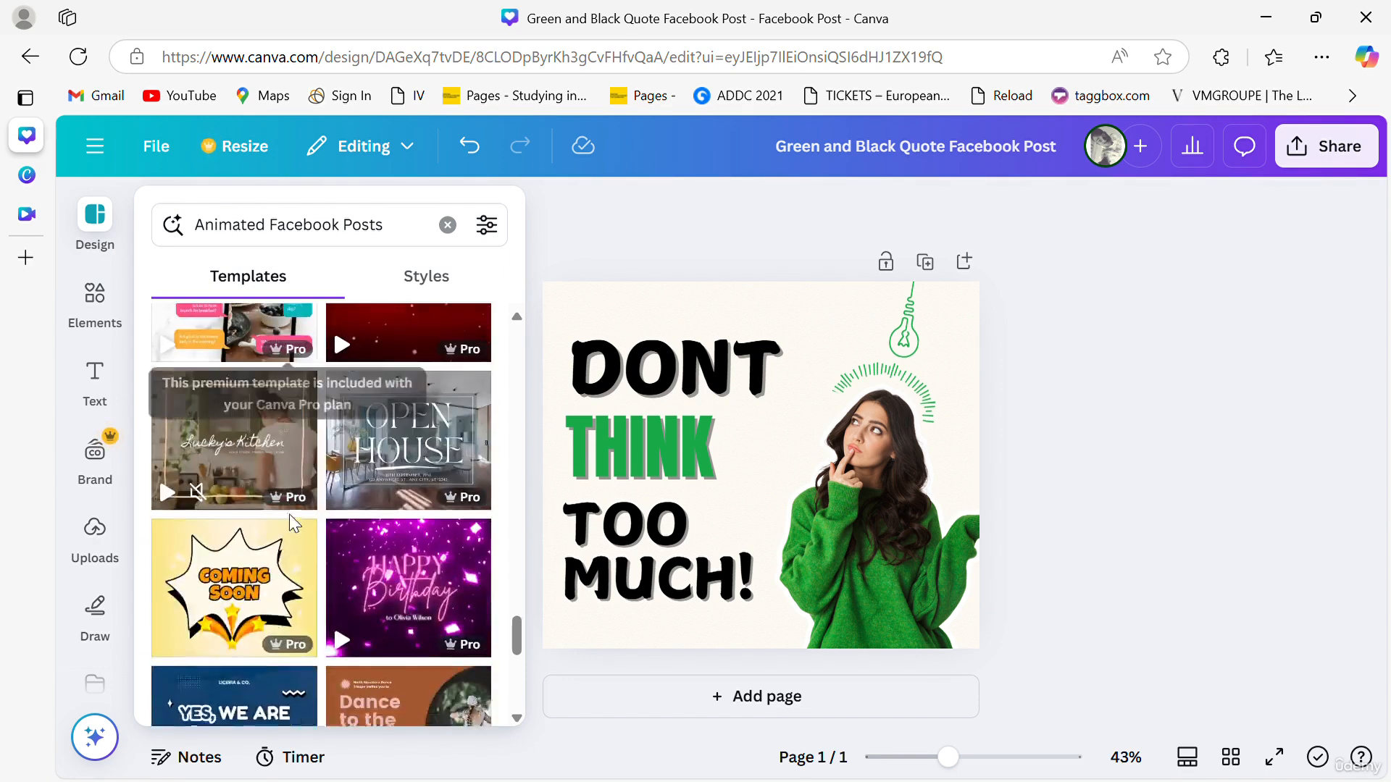
scroll(295, 451, "down", 1)
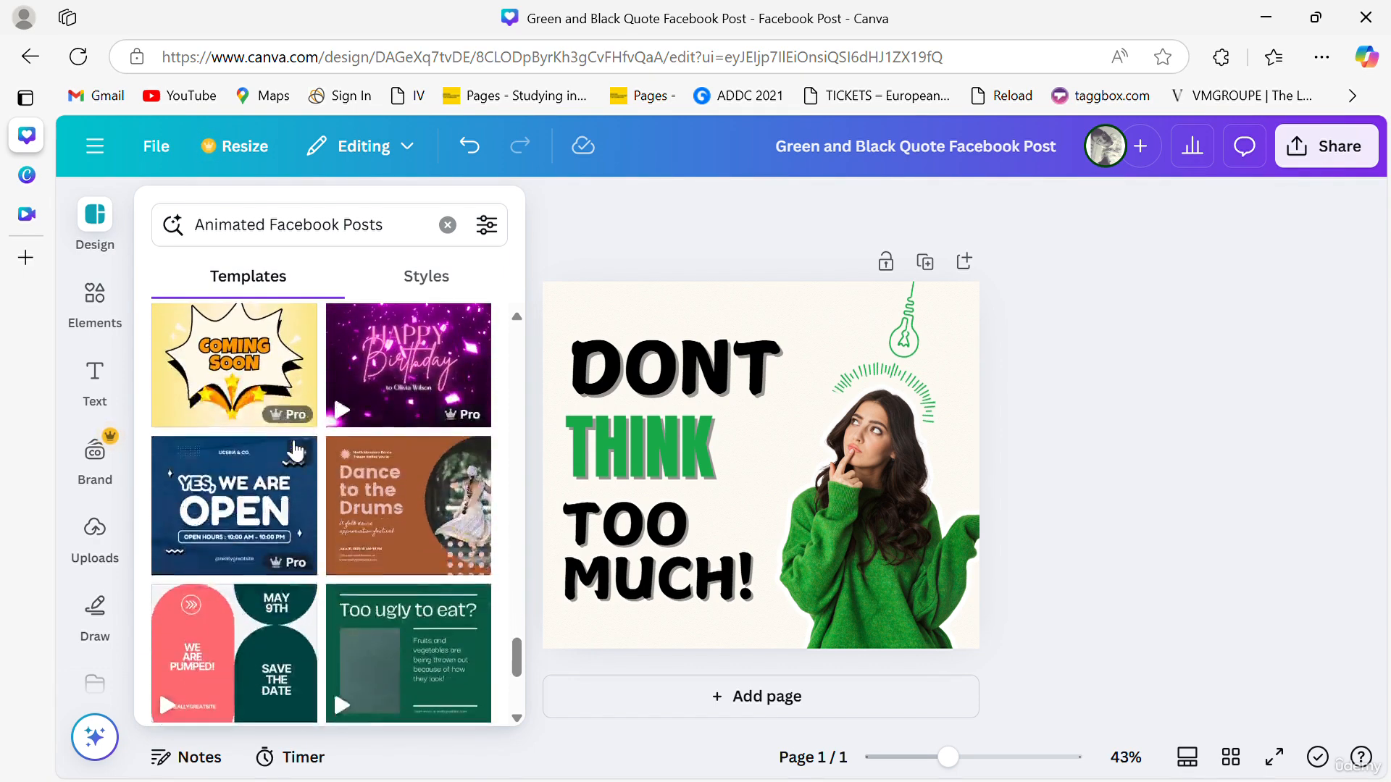
scroll(295, 450, "down", 5)
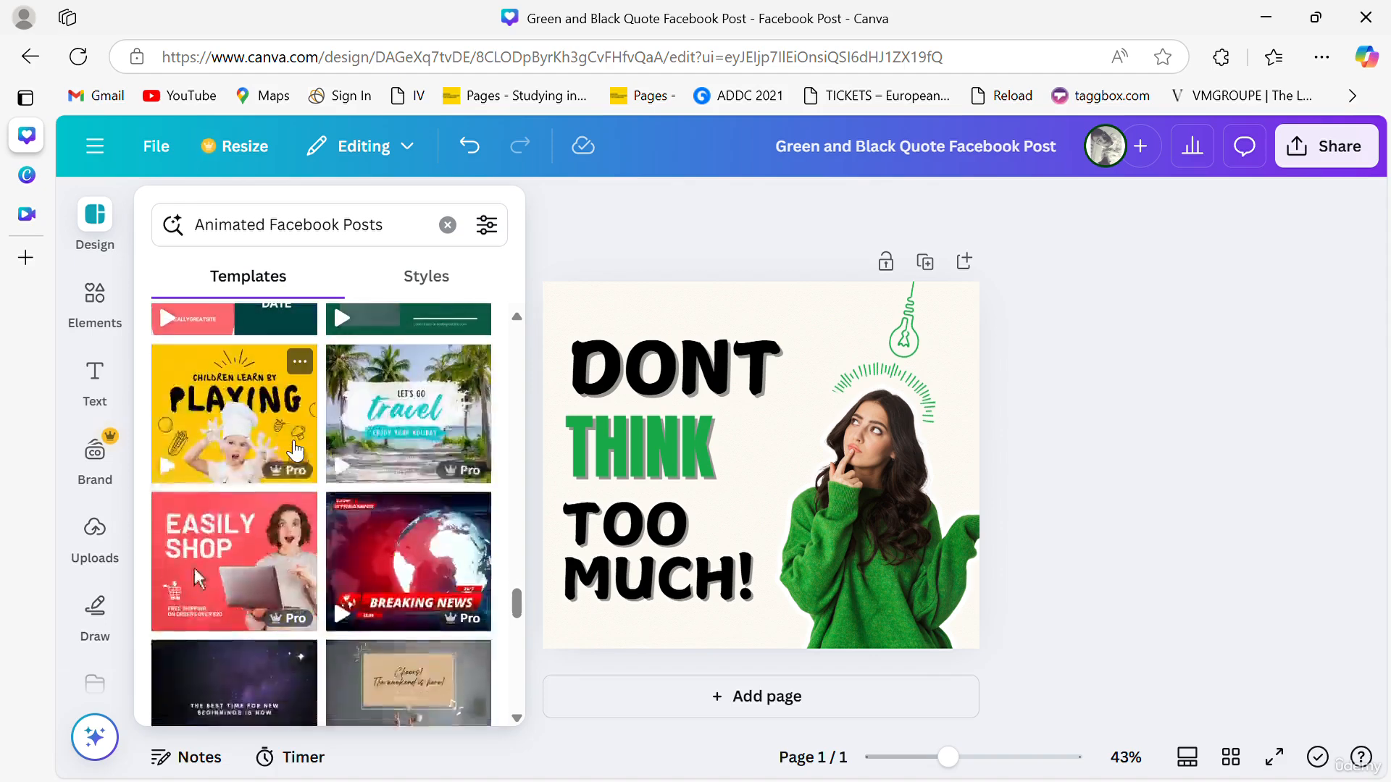
left_click(171, 468)
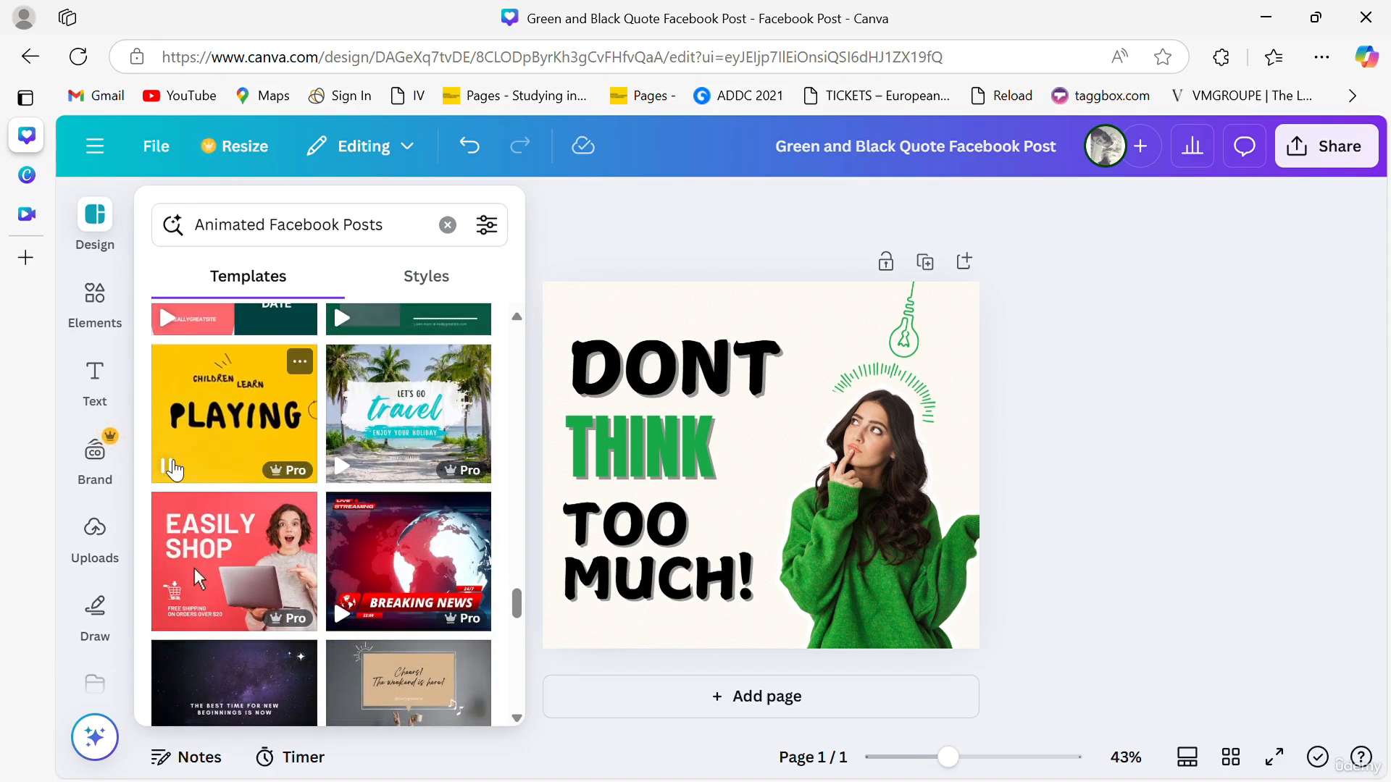
left_click(251, 442)
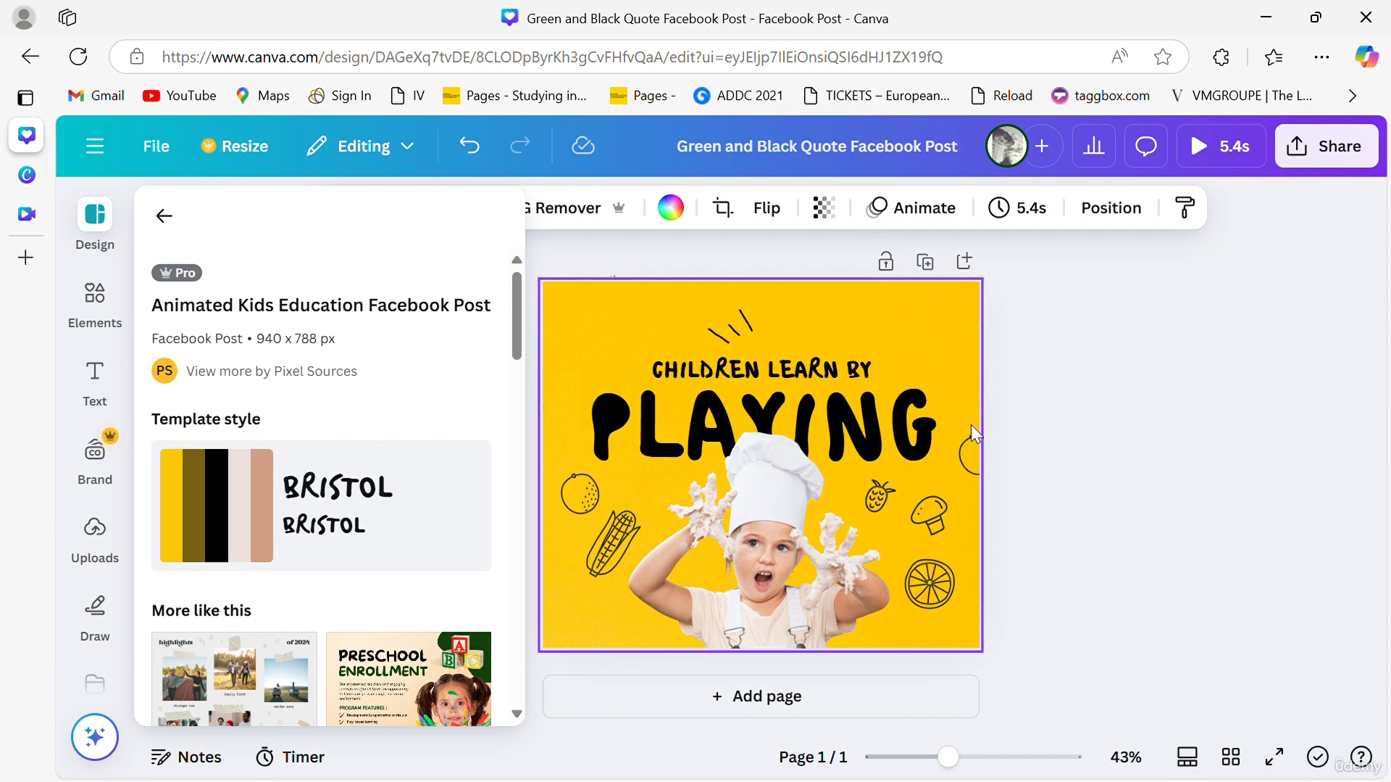
- Play a full-screen preview of the animated design, then close it
left_click(1080, 387)
left_click(1080, 387)
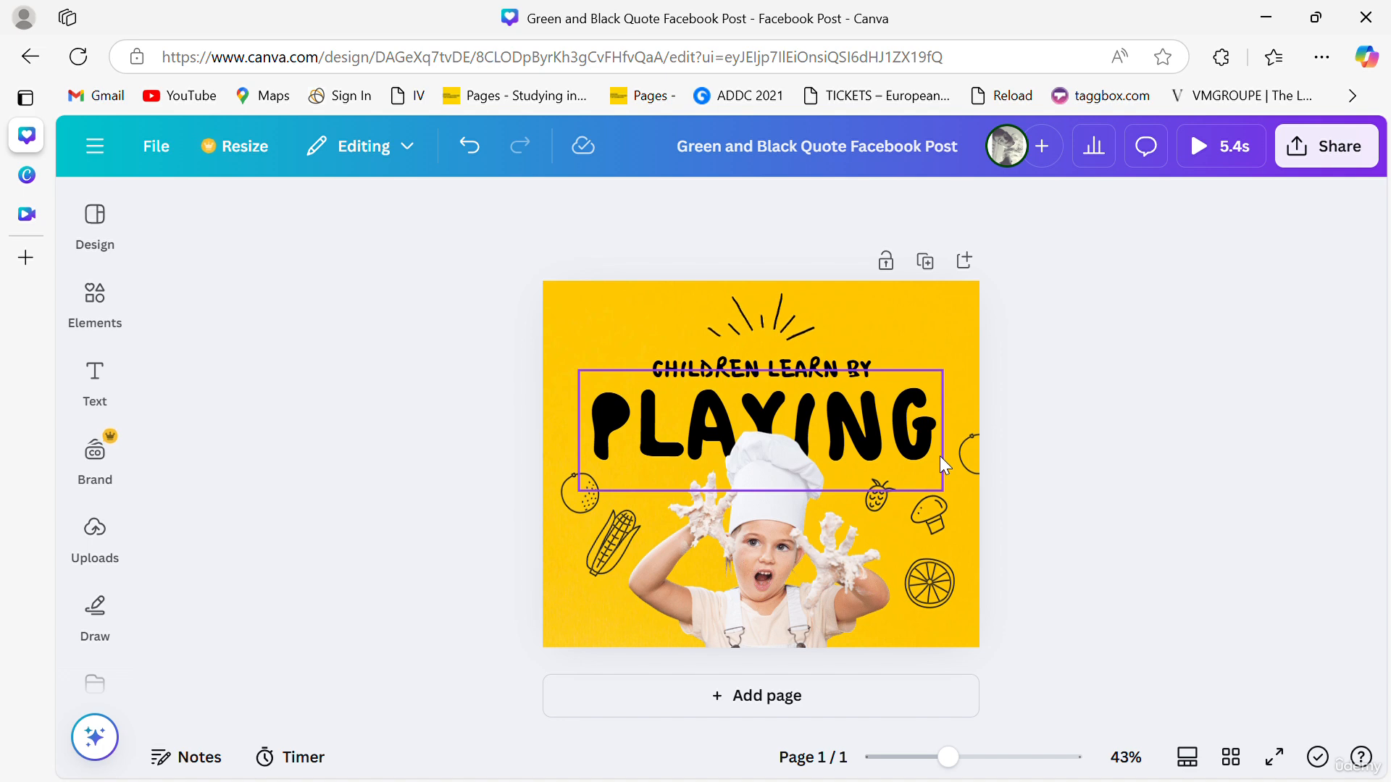
left_click(1231, 148)
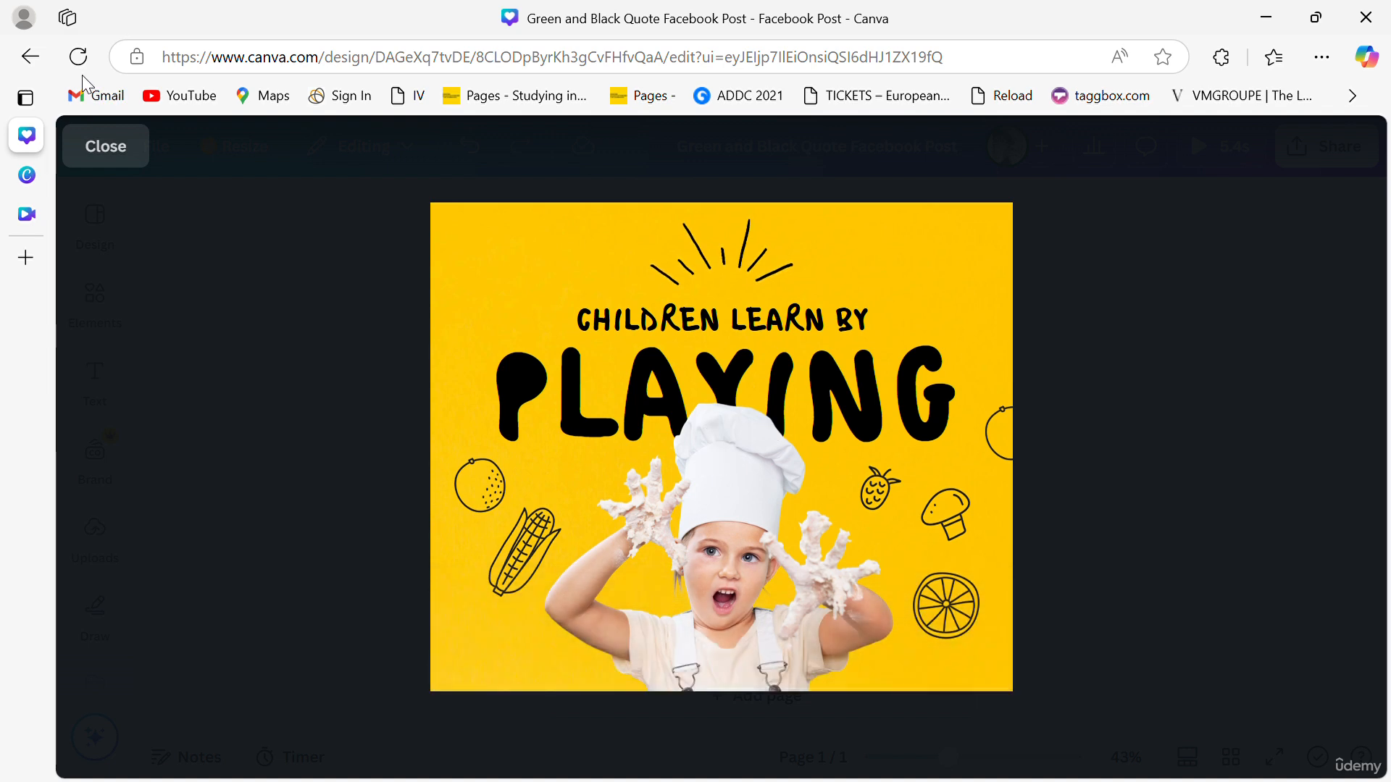
left_click(90, 158)
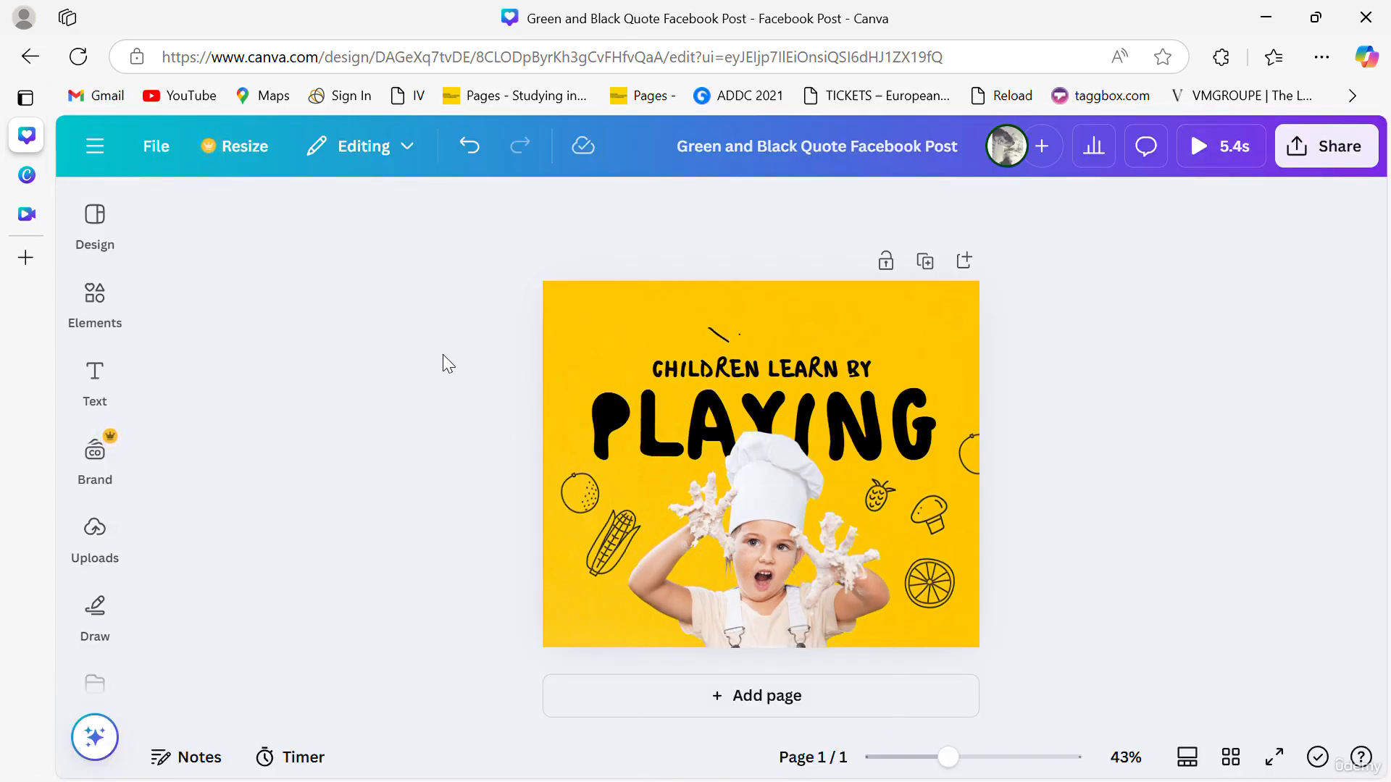
- Change the PLAYING title's animation to Burst
left_click(675, 422)
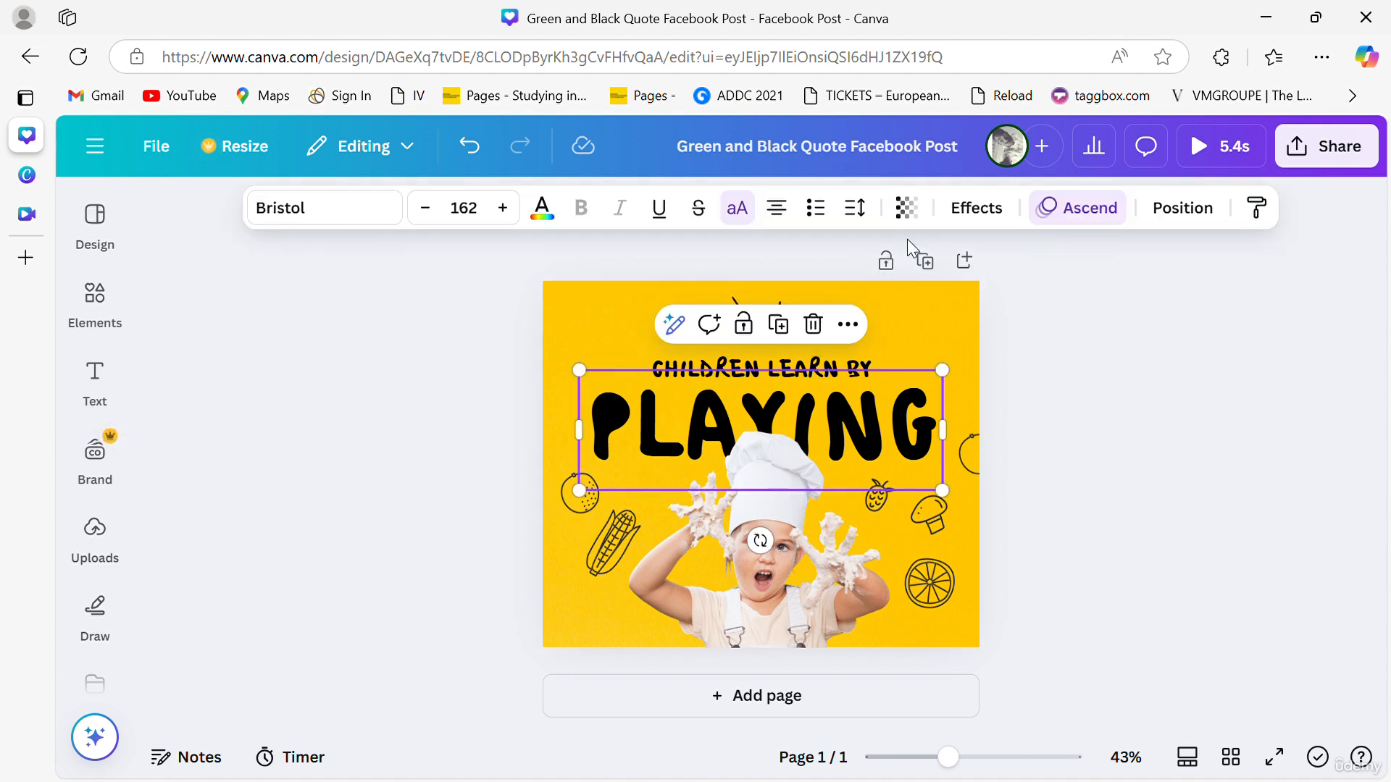
left_click(1051, 208)
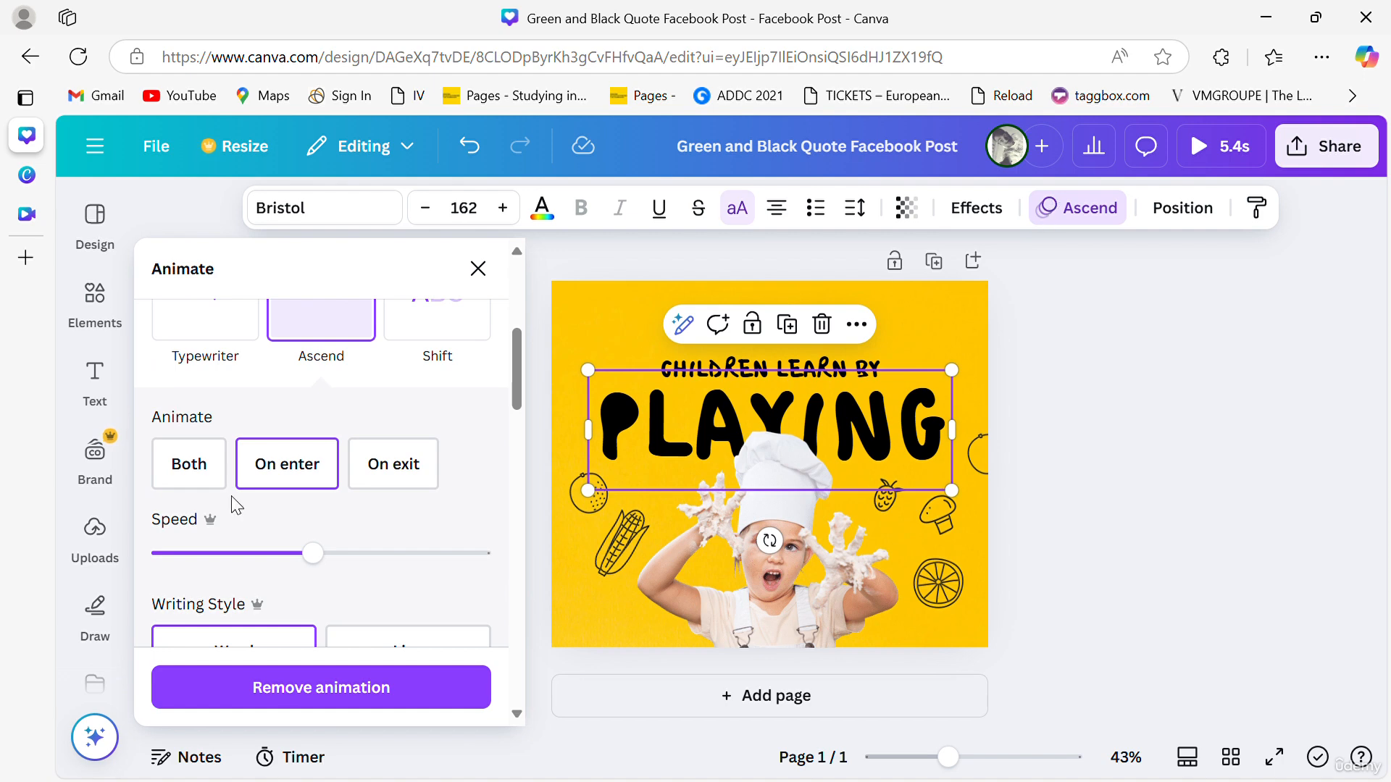
scroll(310, 428, "up", 2)
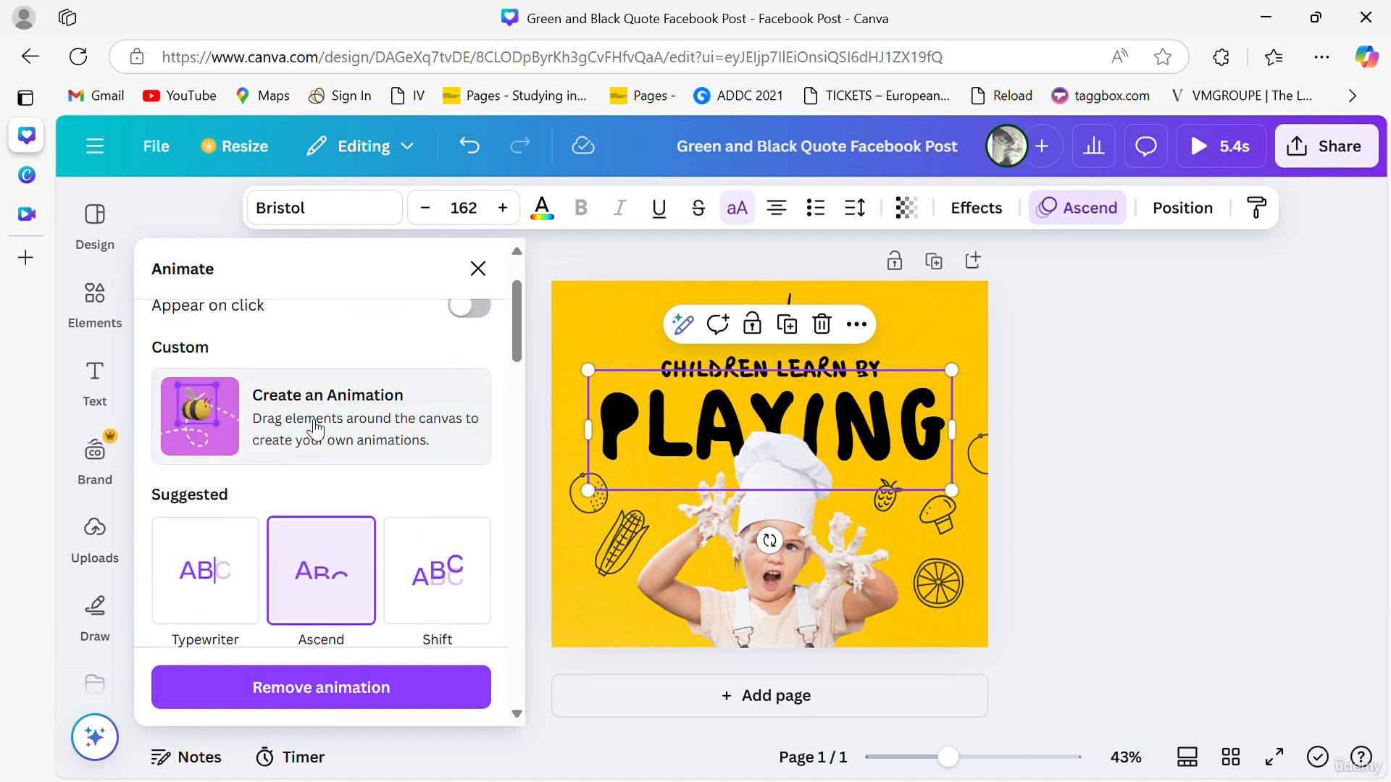
scroll(314, 429, "down", 1)
left_click(432, 429)
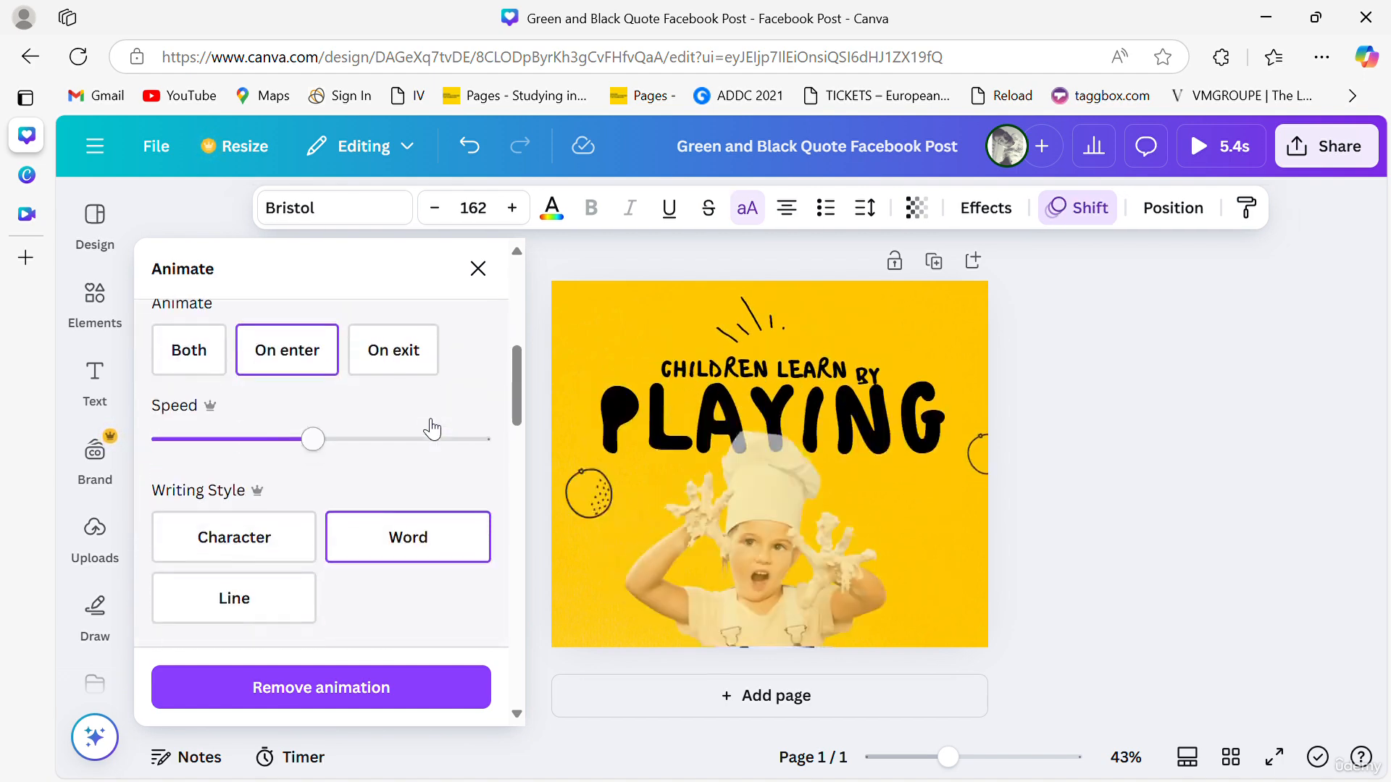
scroll(432, 429, "down", 3)
scroll(435, 428, "up", 1)
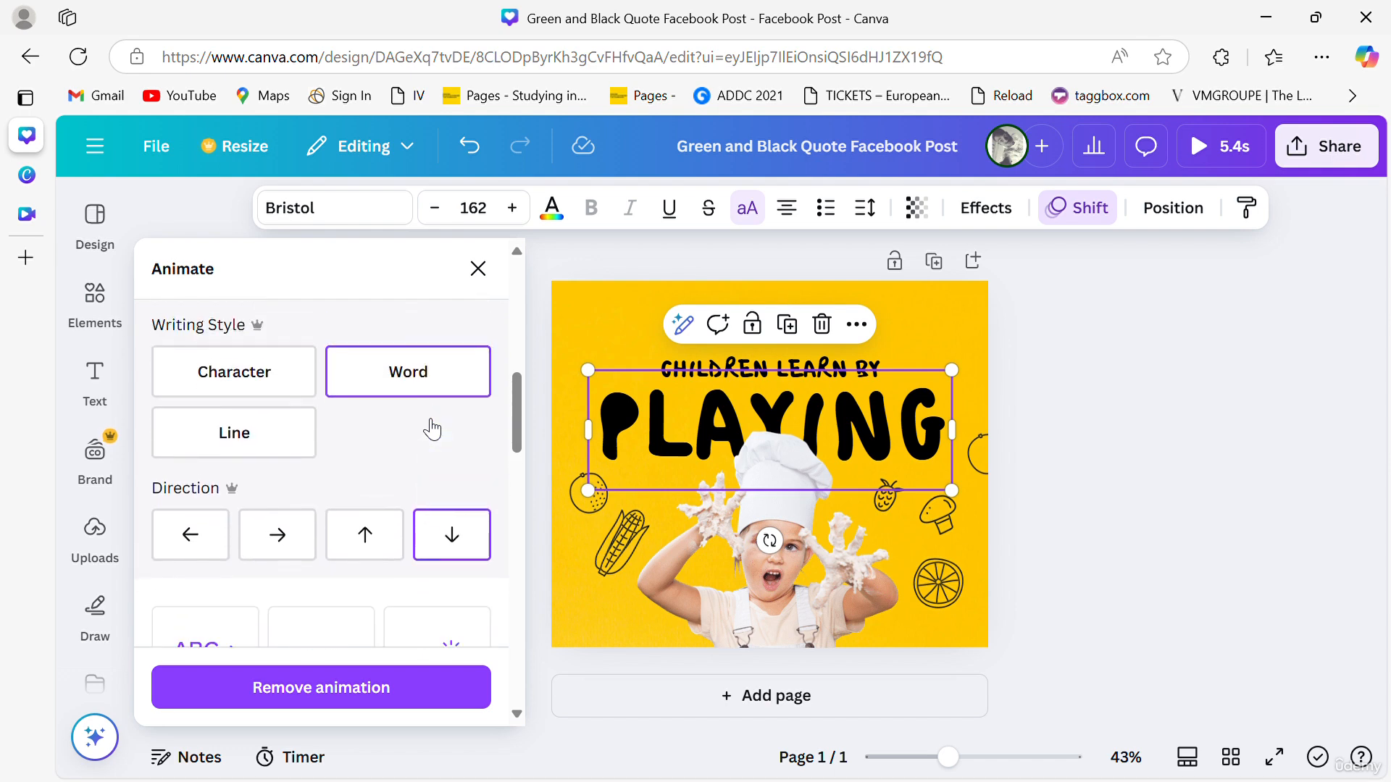
scroll(435, 426, "down", 2)
left_click(439, 490)
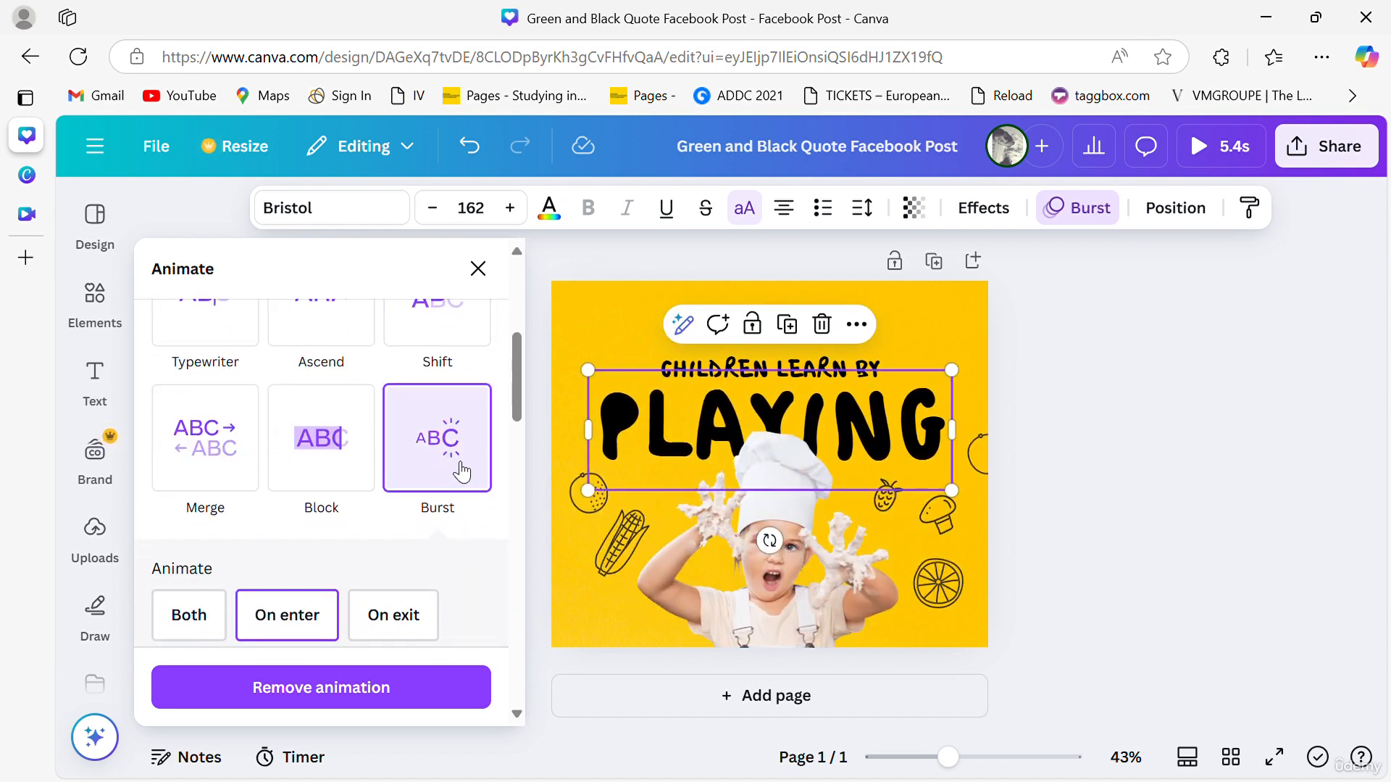
- Set the child photo's Pan animation to animate on both enter and exit
left_click(615, 533)
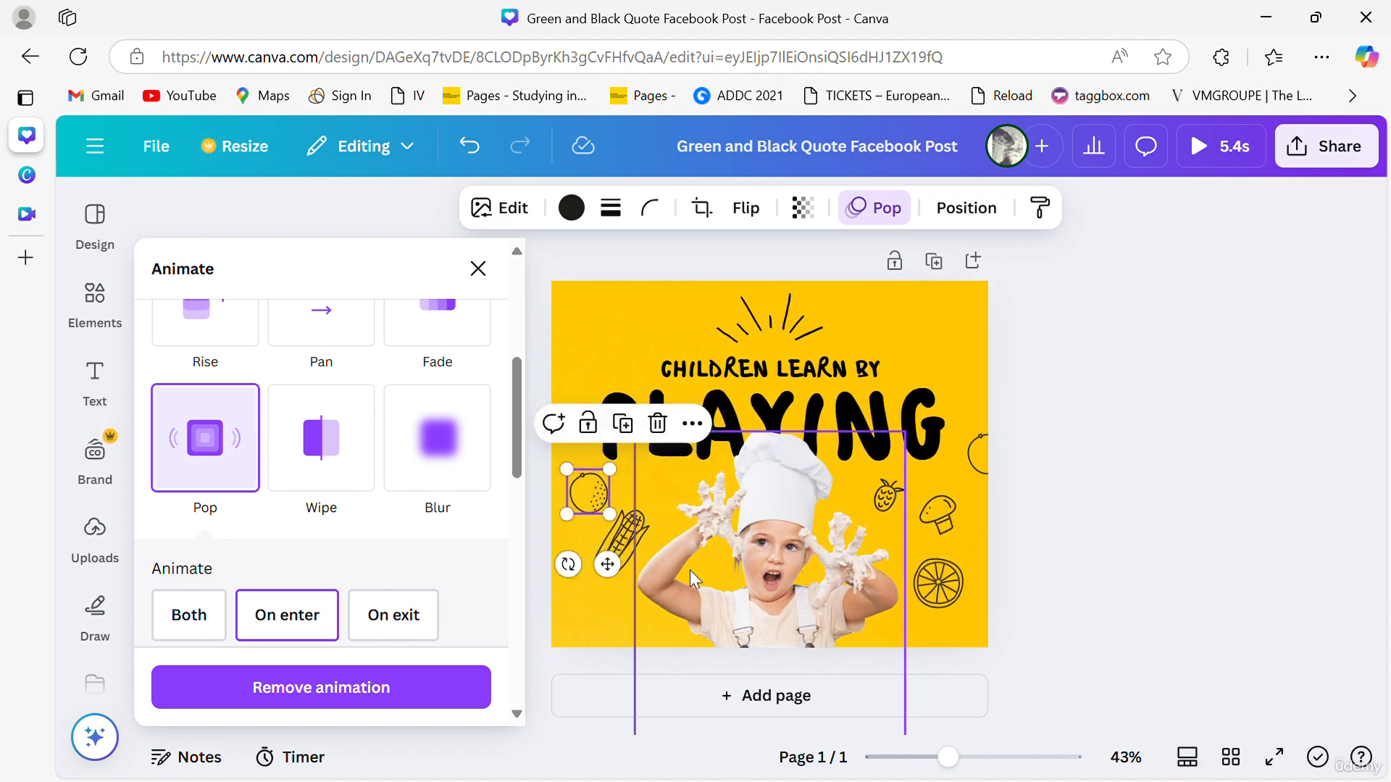
left_click(753, 562)
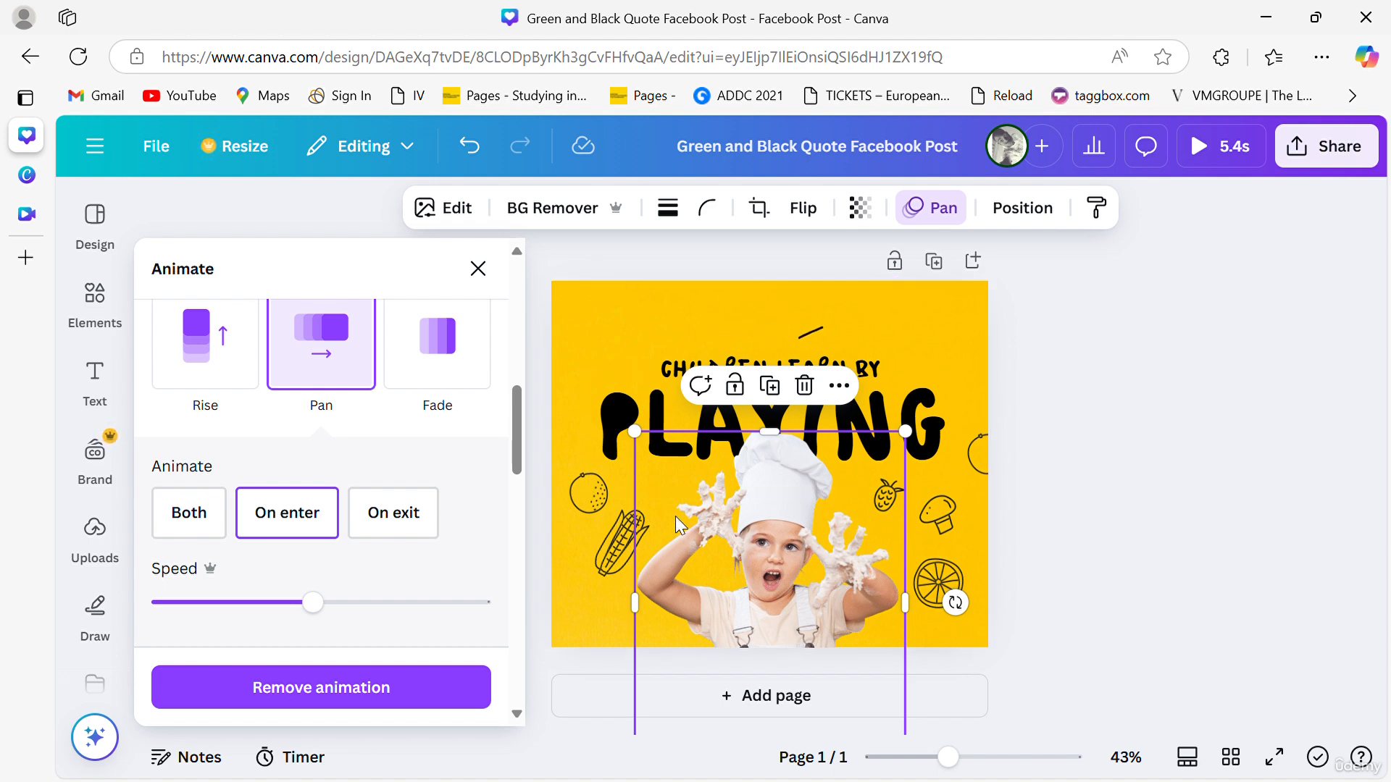
left_click(409, 510)
left_click(183, 512)
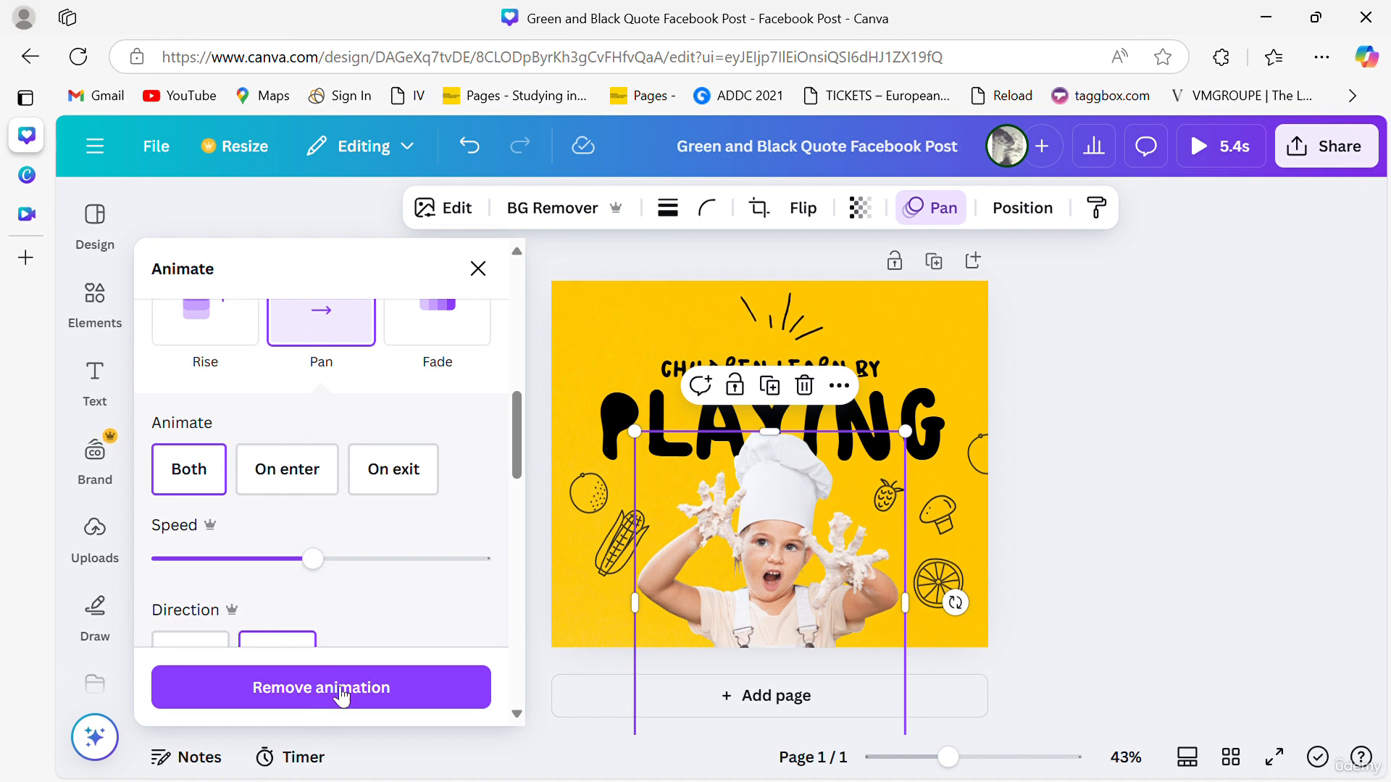
- Send the child photo one layer backward so it sits behind the PLAYING title
left_click(1076, 412)
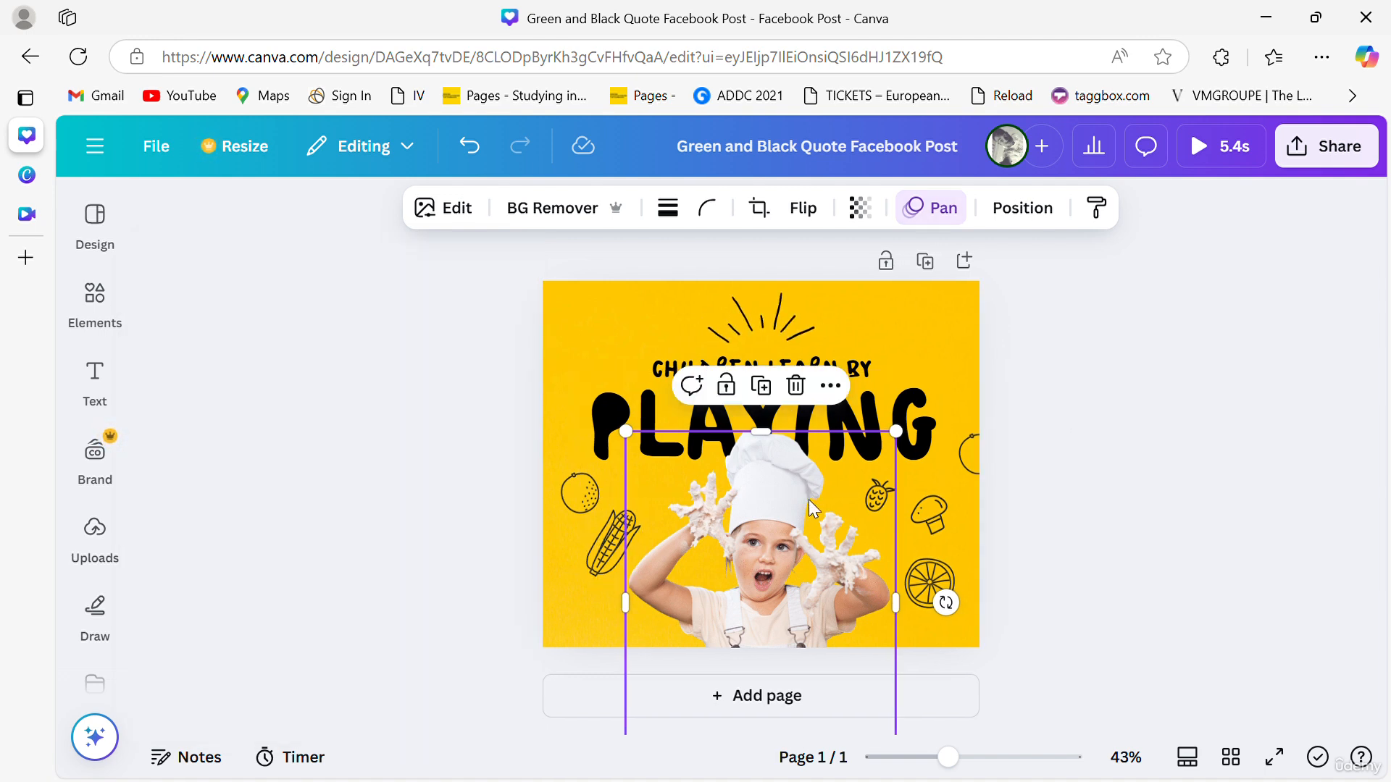
left_click(905, 338)
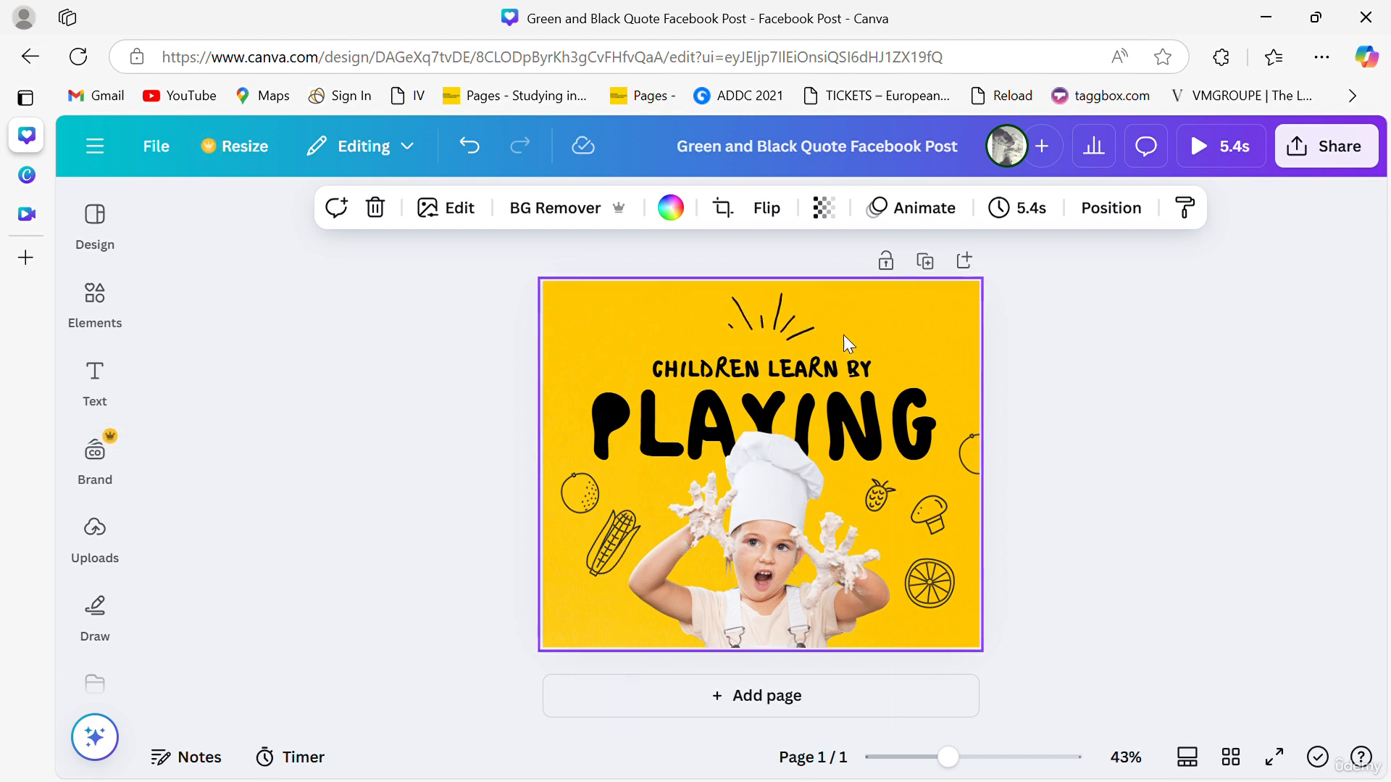
left_click(633, 394)
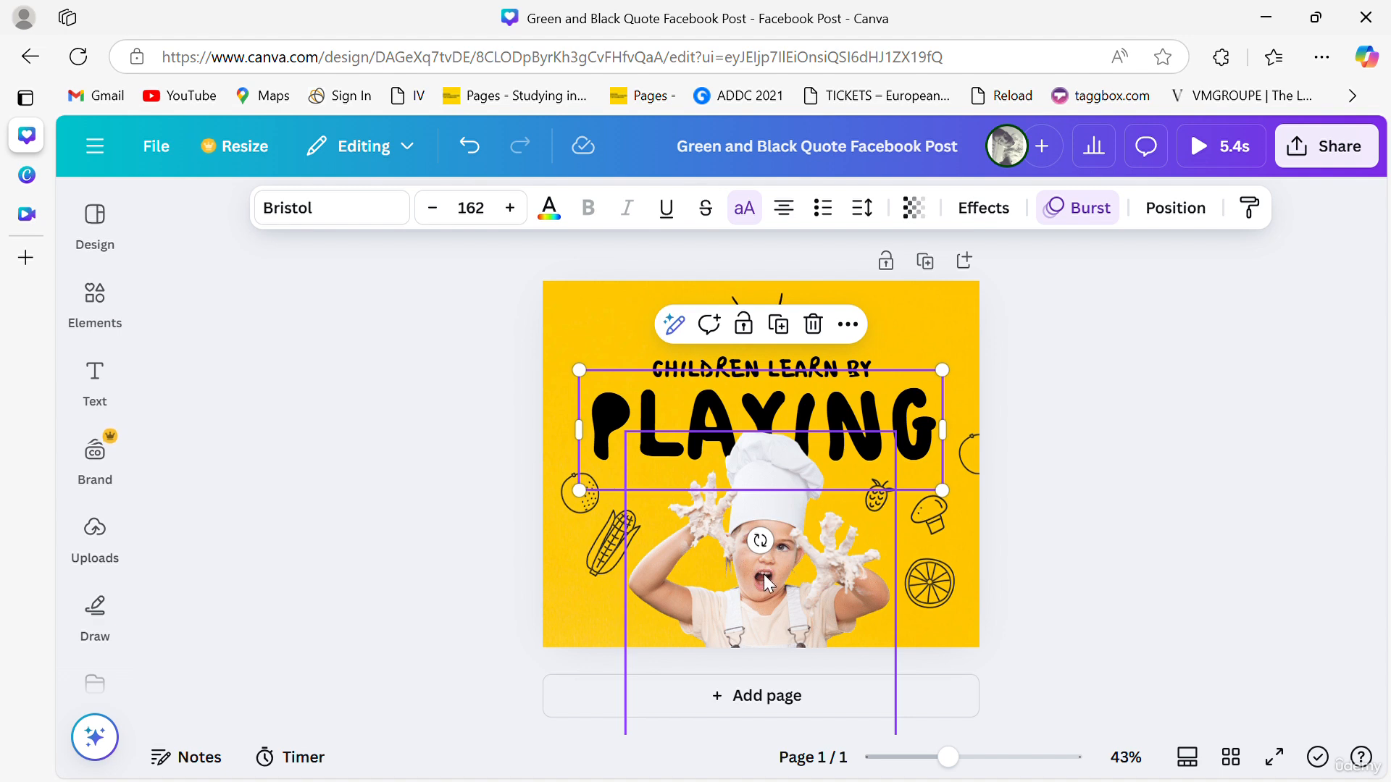
left_click(755, 615)
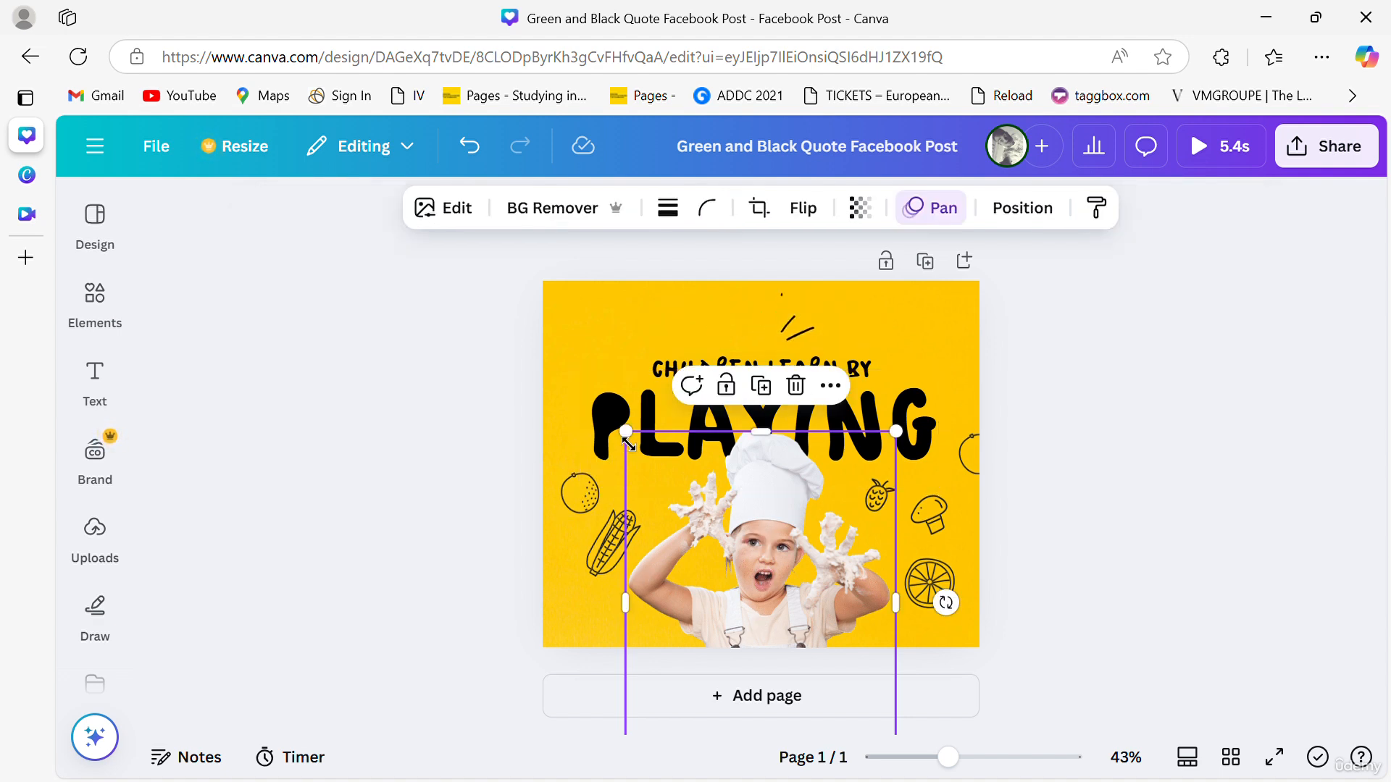
left_click(607, 424)
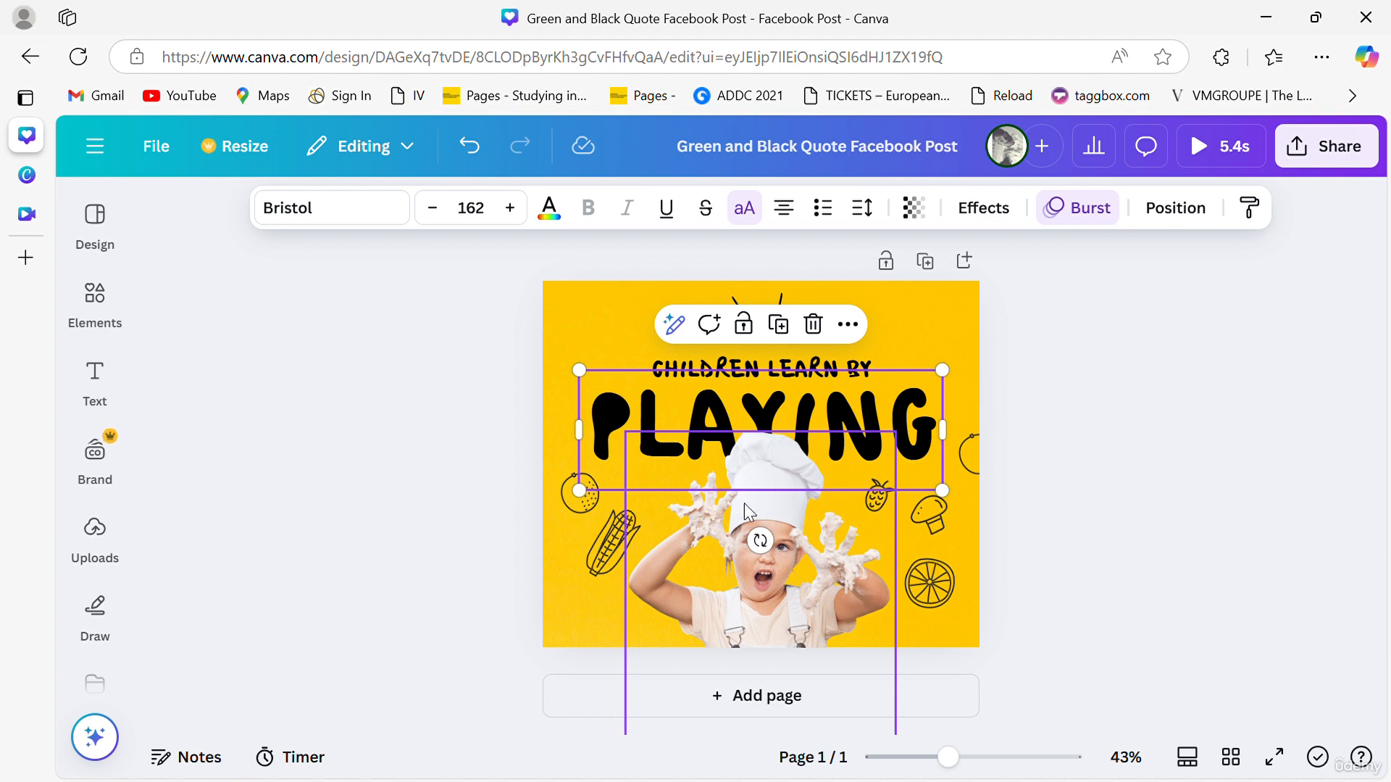
left_click(752, 568)
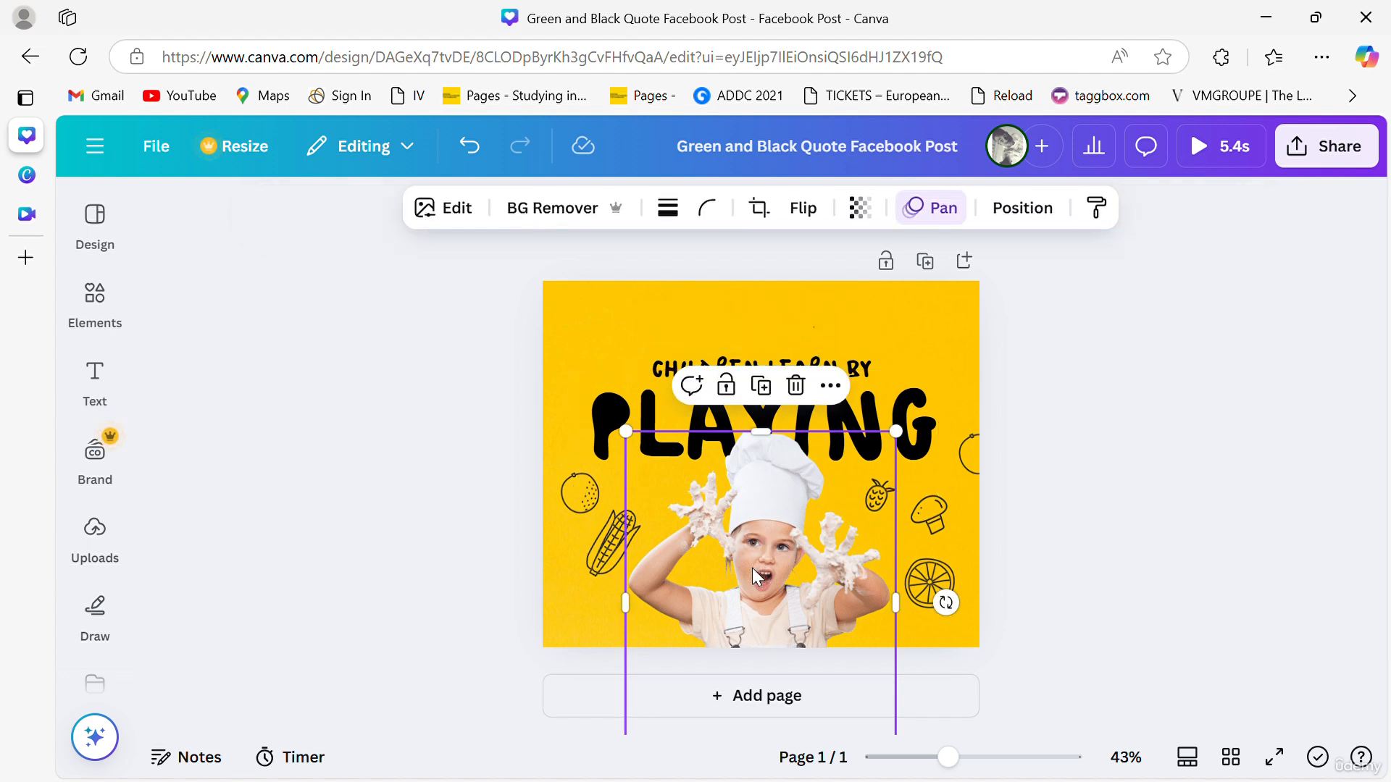
left_click(831, 386)
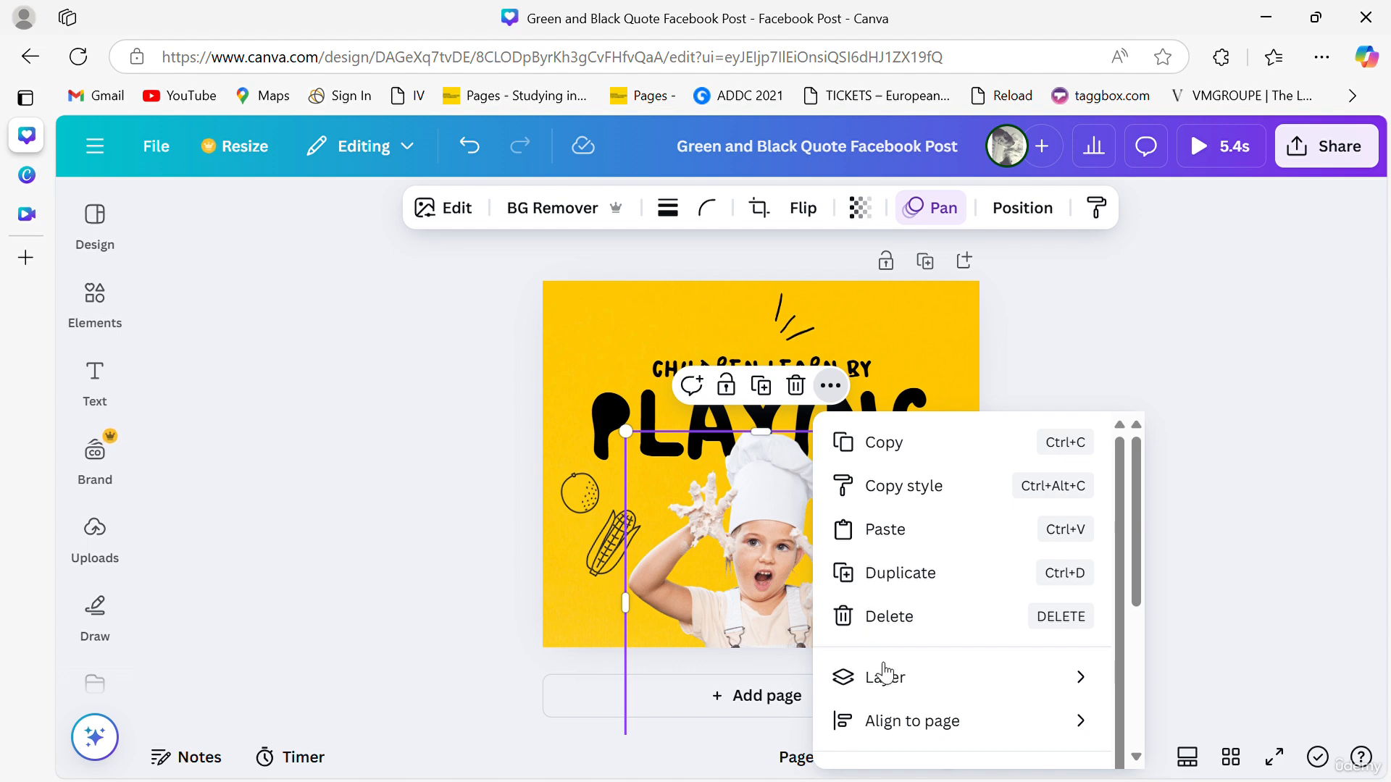
mouse_move(884, 673)
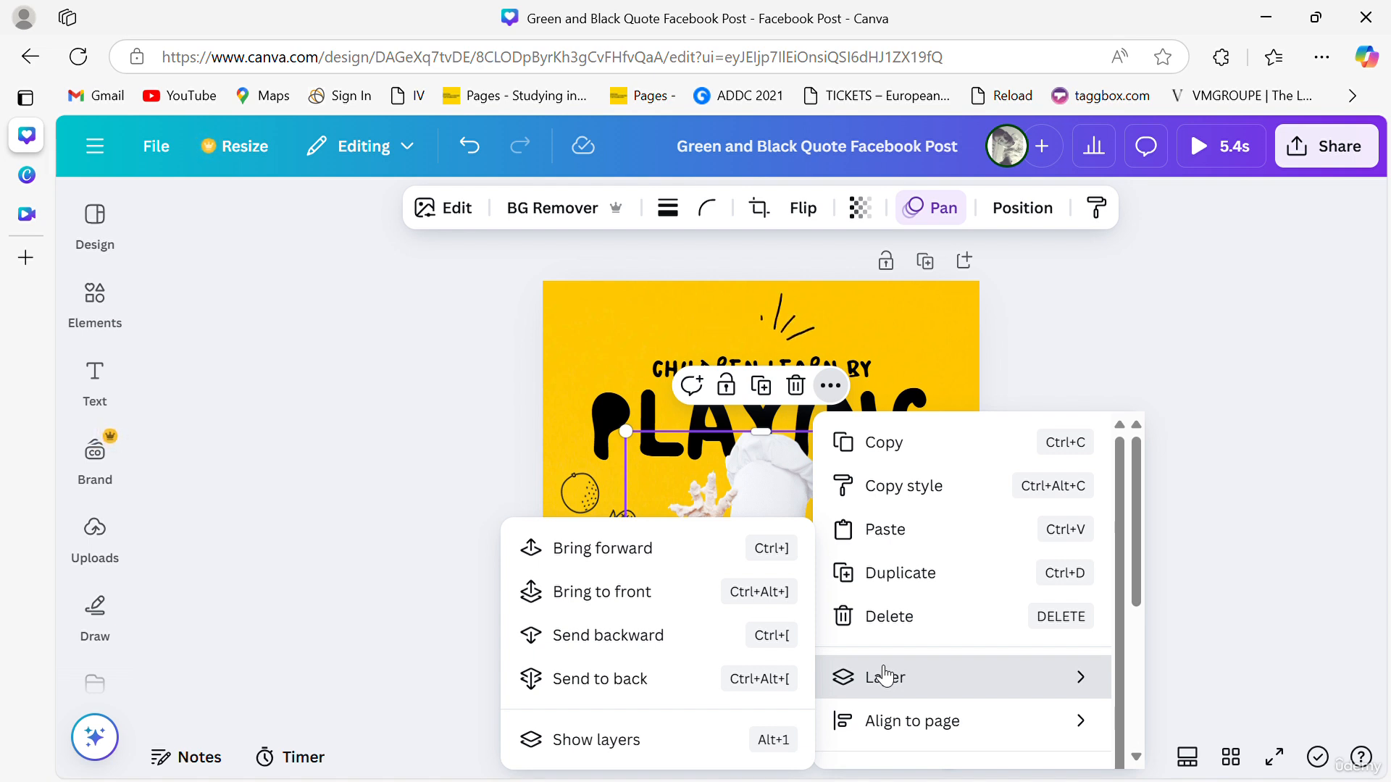
left_click(721, 635)
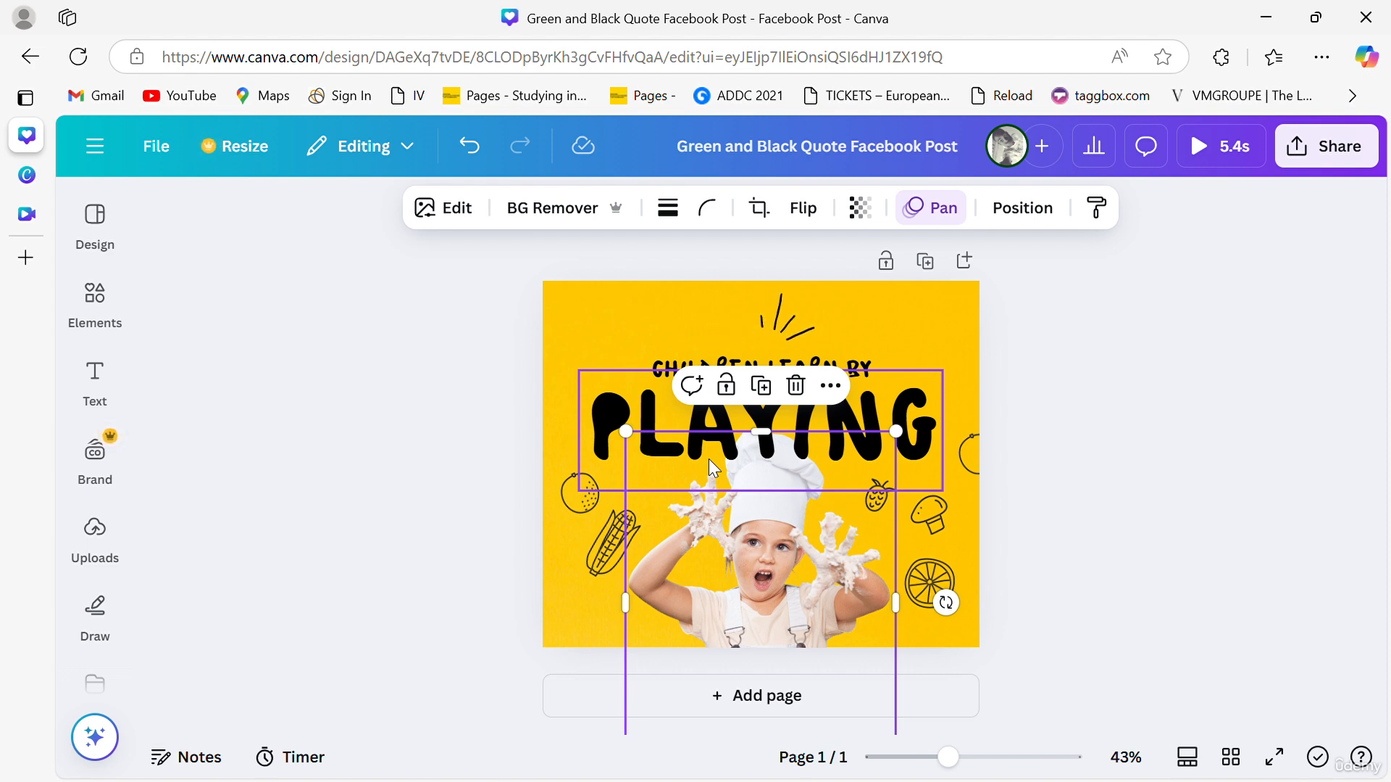
- Bring the child photo one layer forward, in front of the PLAYING title, and deselect it
right_click(759, 568)
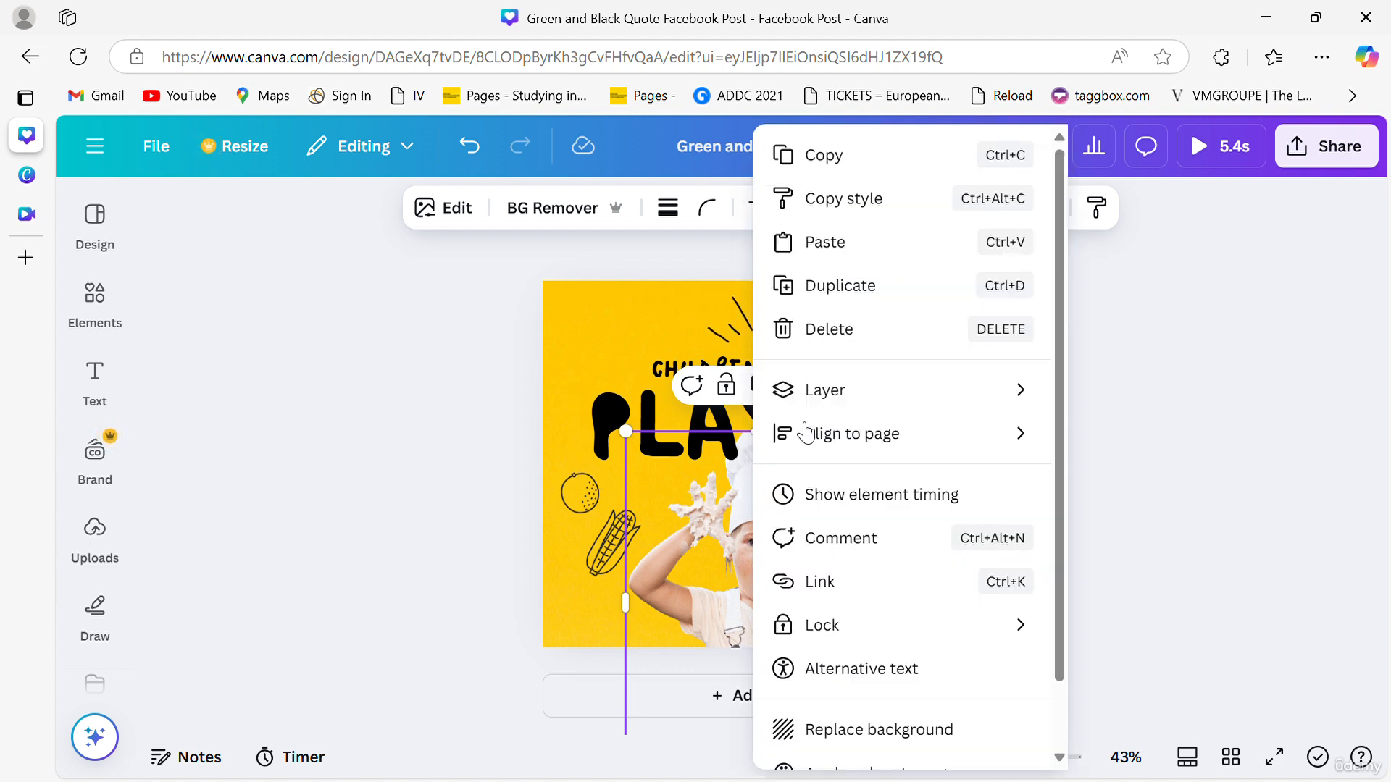
mouse_move(809, 395)
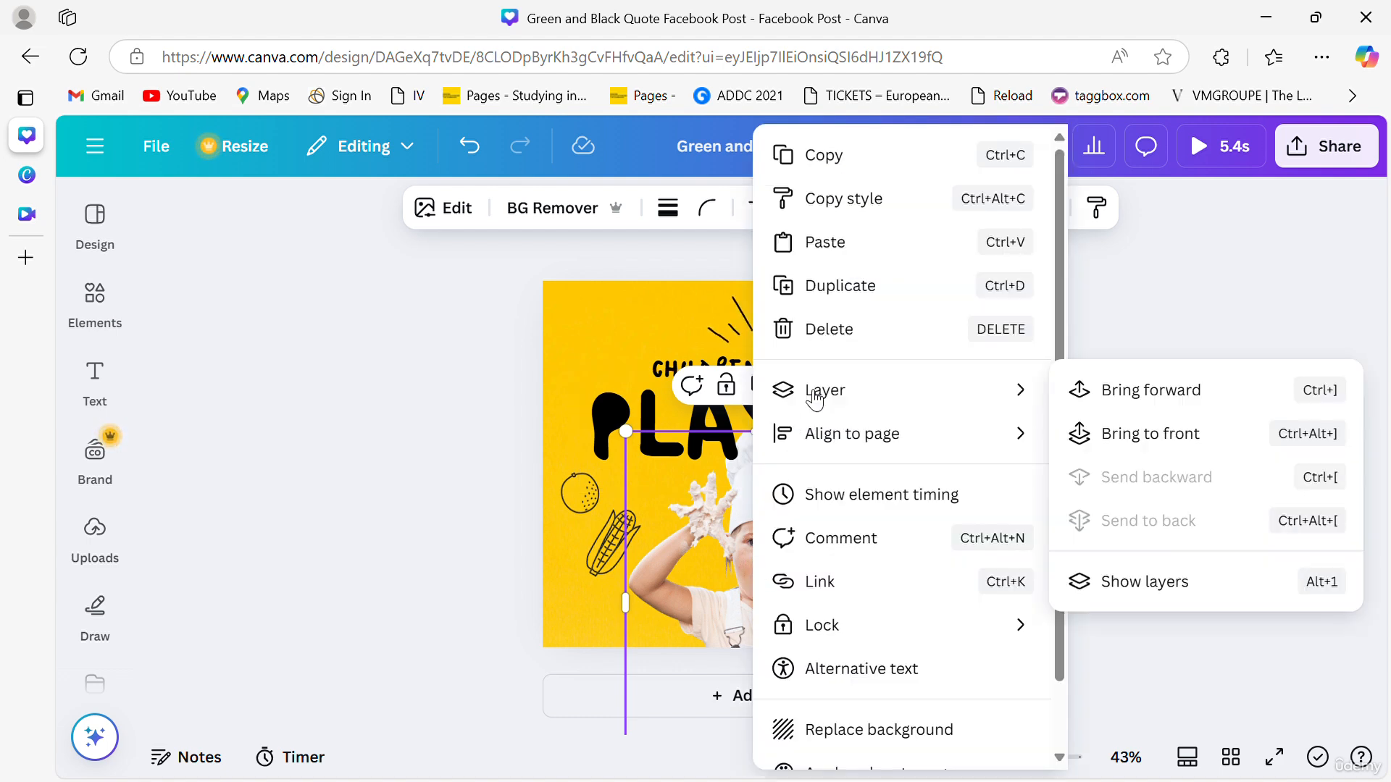
left_click(1170, 397)
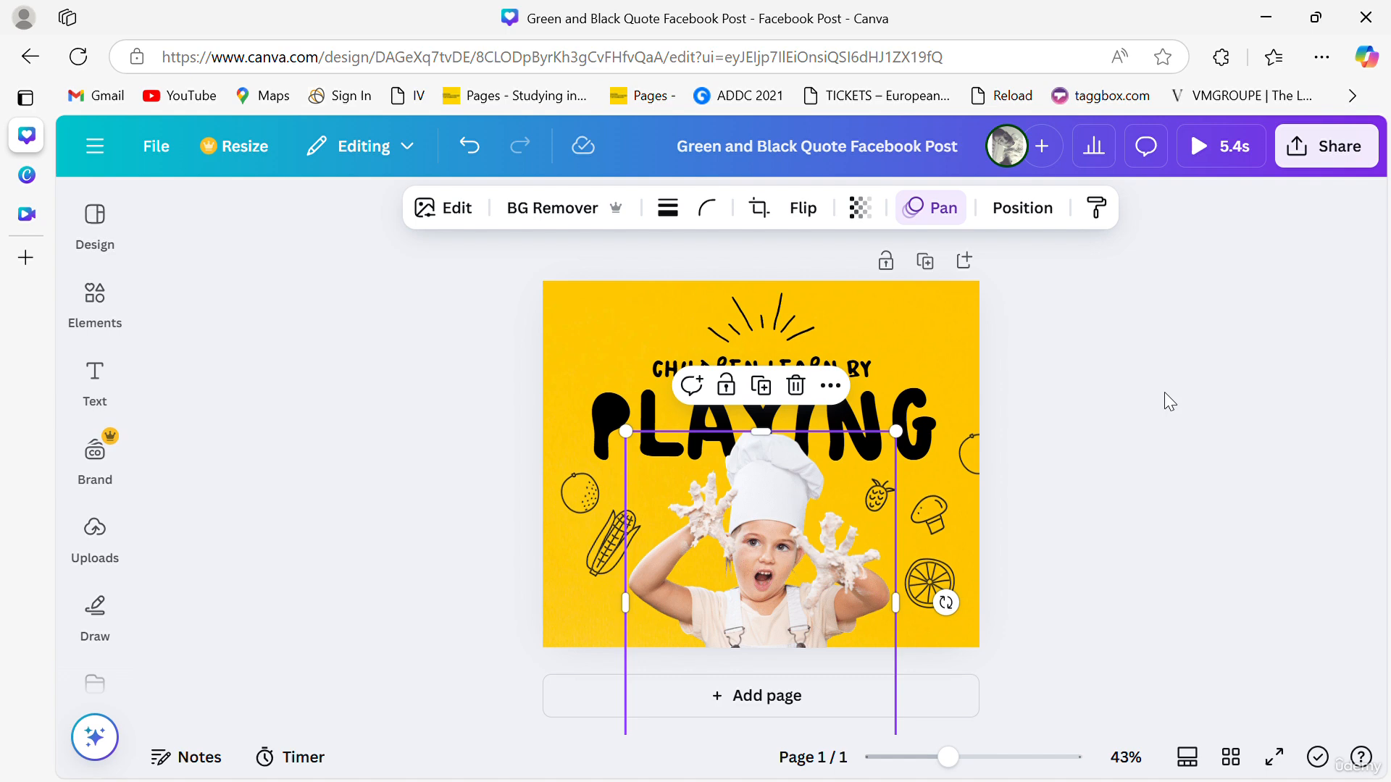
left_click(1107, 421)
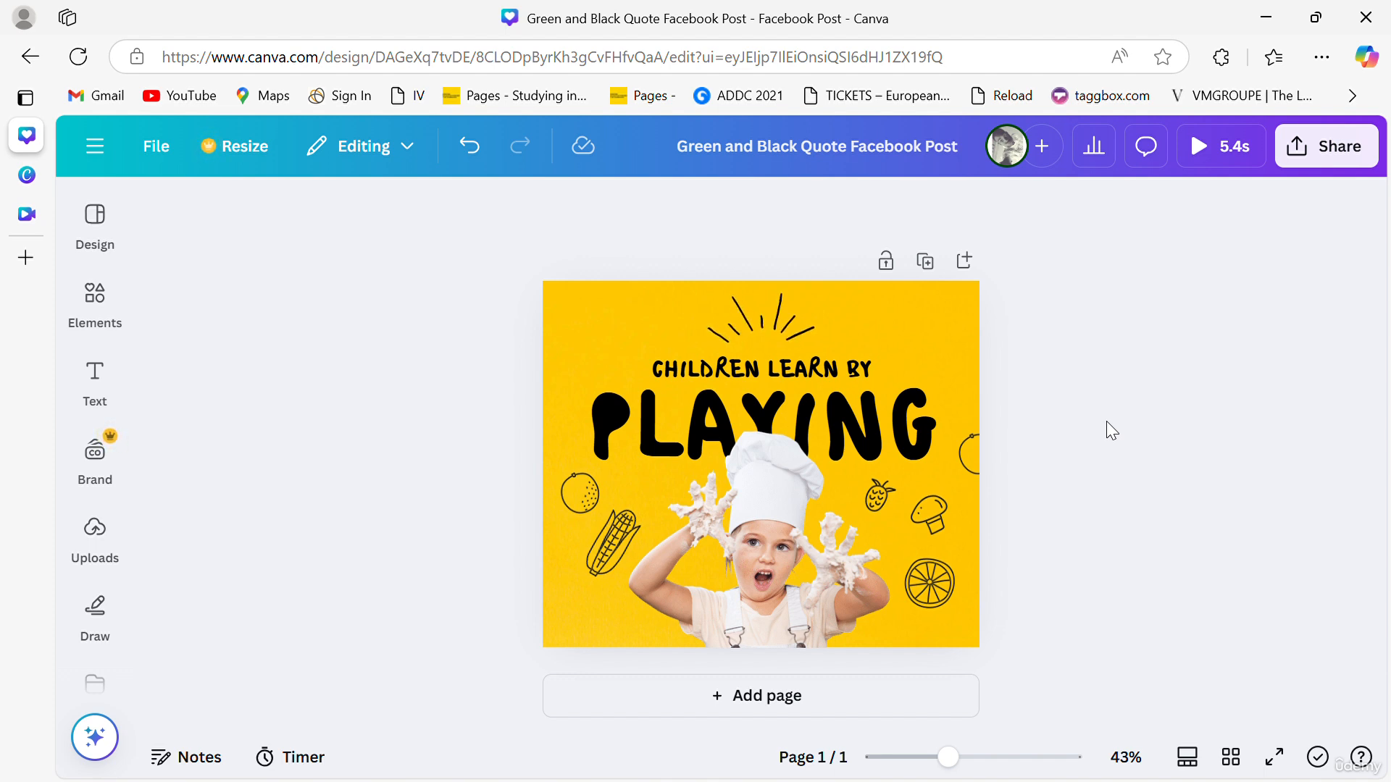
- Download the design as an MP4 video at the highest quality, 3,144 × 2,636 px, and open the downloaded video
left_click(1325, 151)
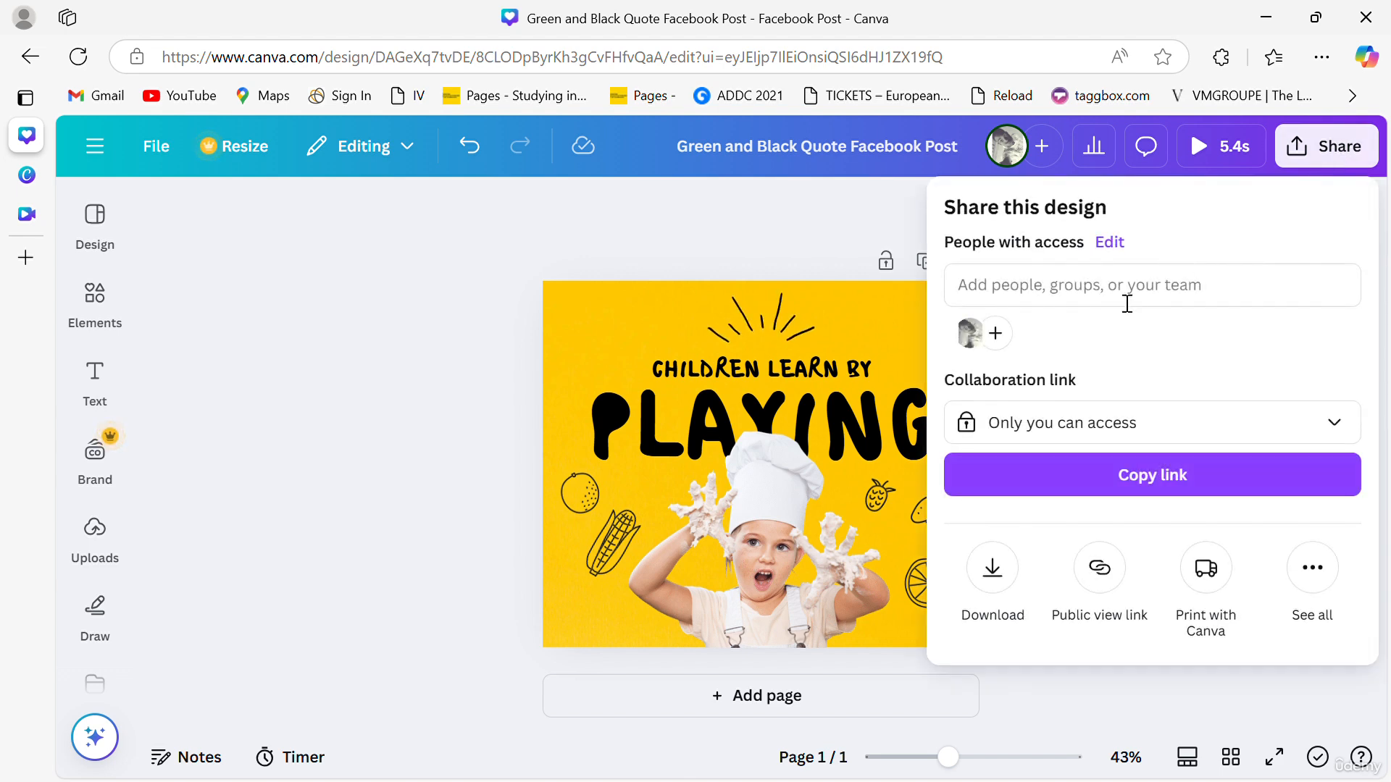
left_click(992, 567)
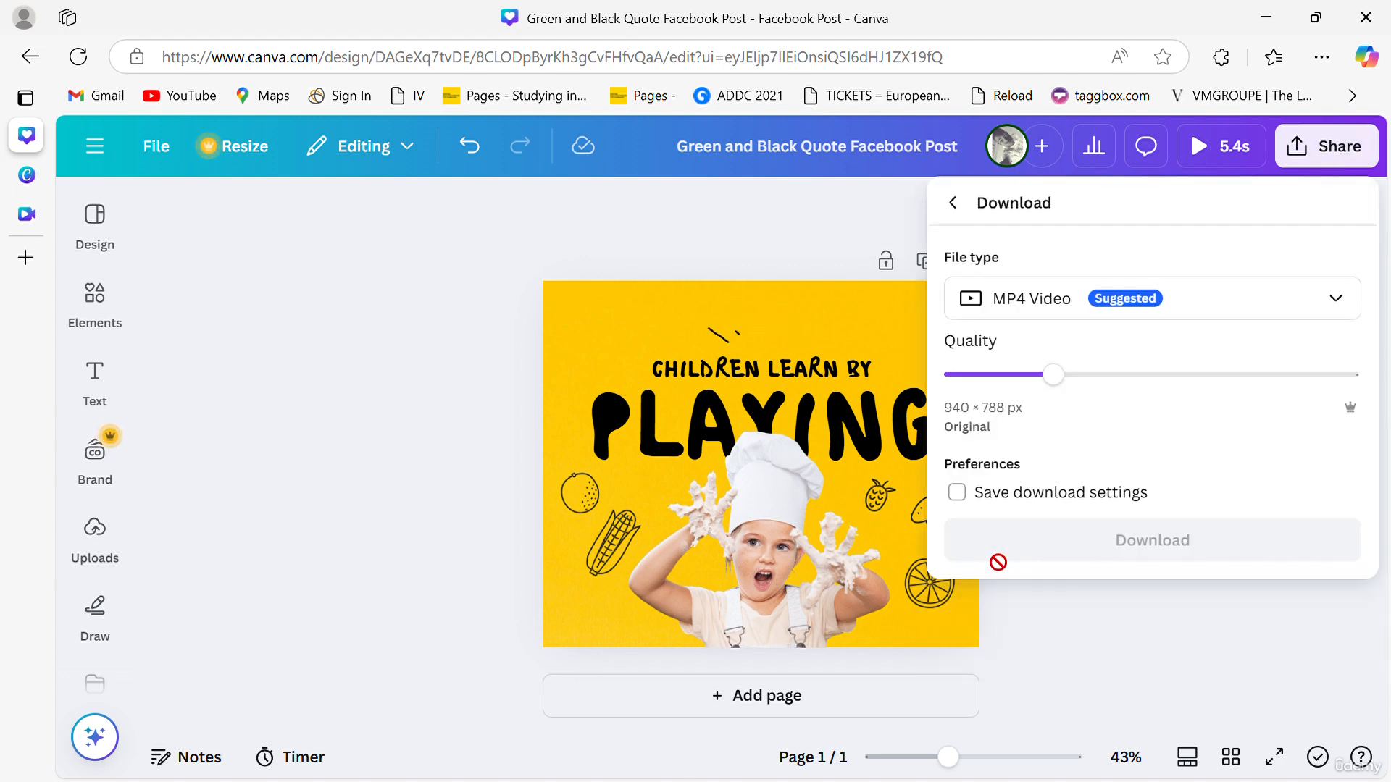
left_click(1086, 304)
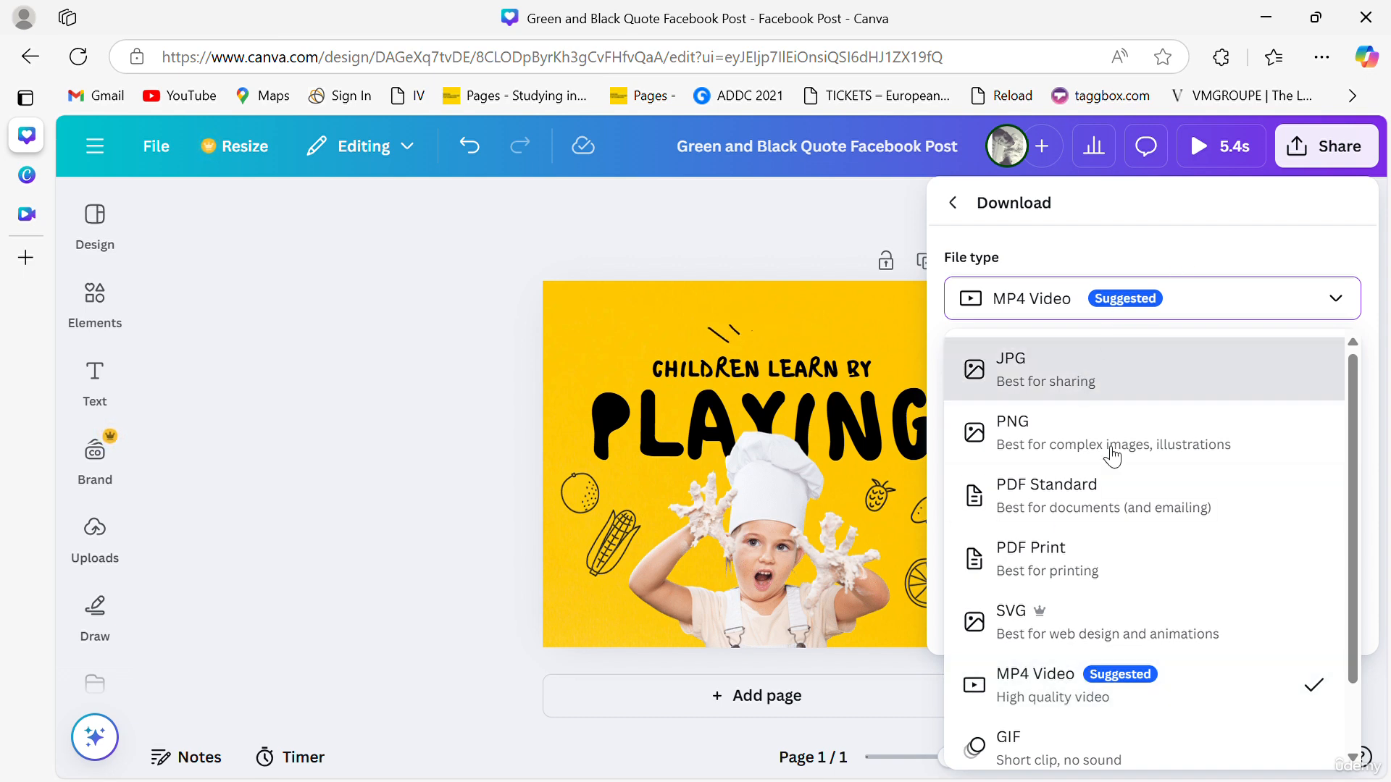
scroll(1039, 688, "down", 1)
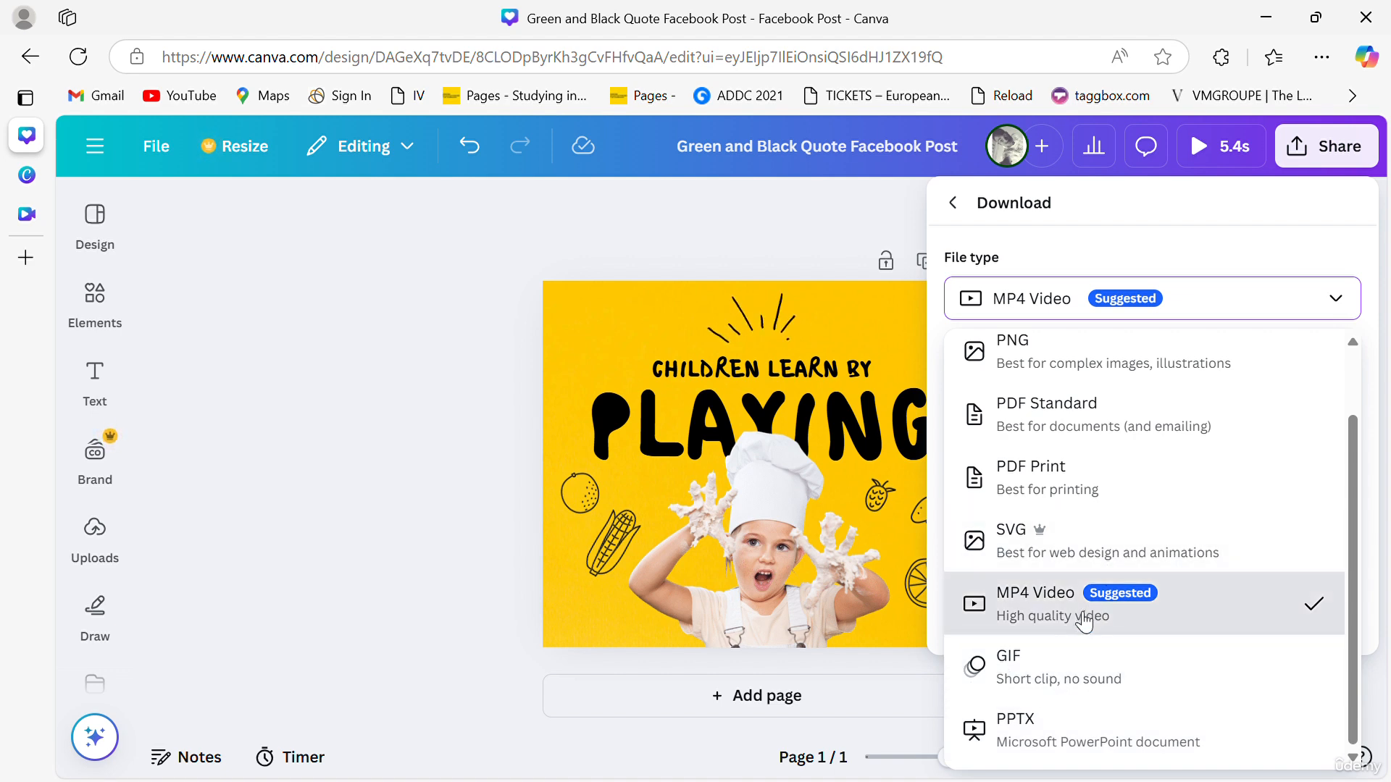
left_click(1190, 228)
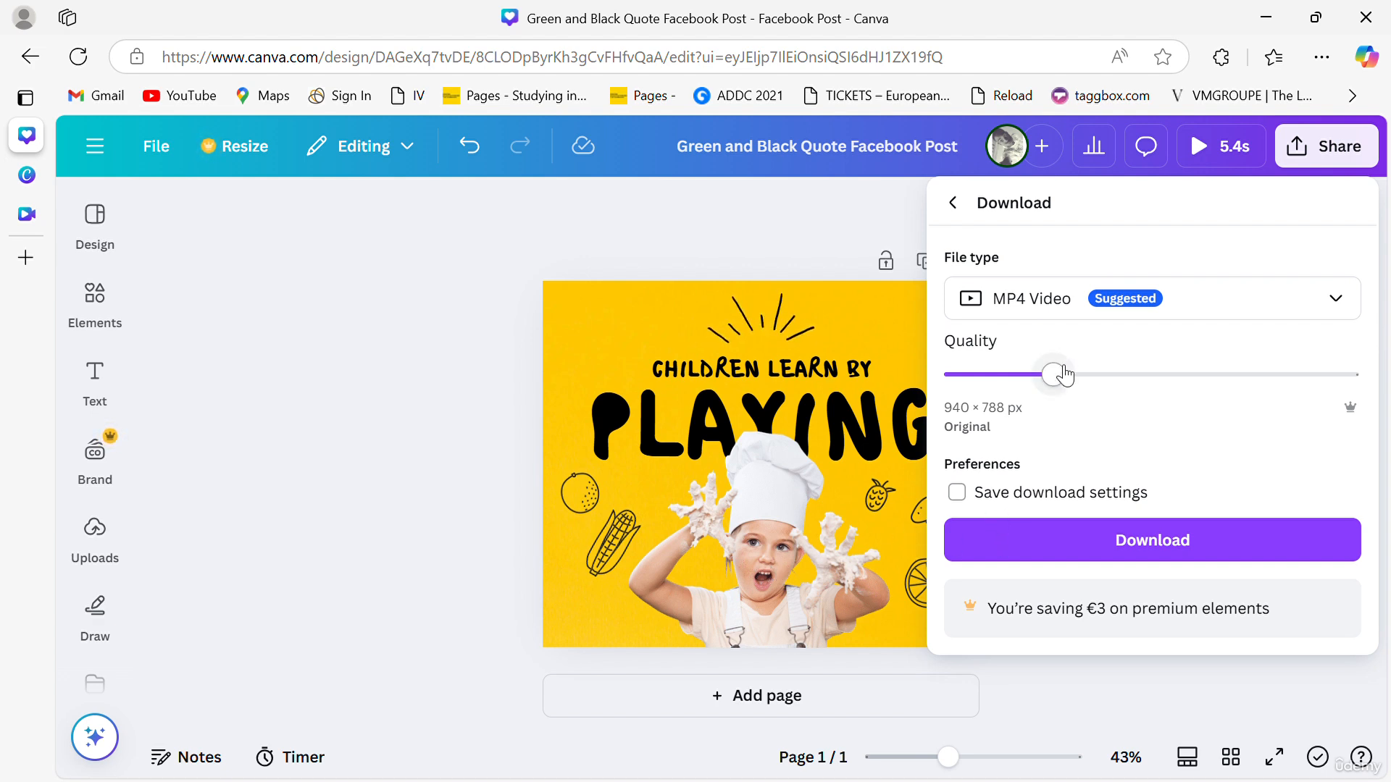
left_click_drag(1054, 375, 1358, 404)
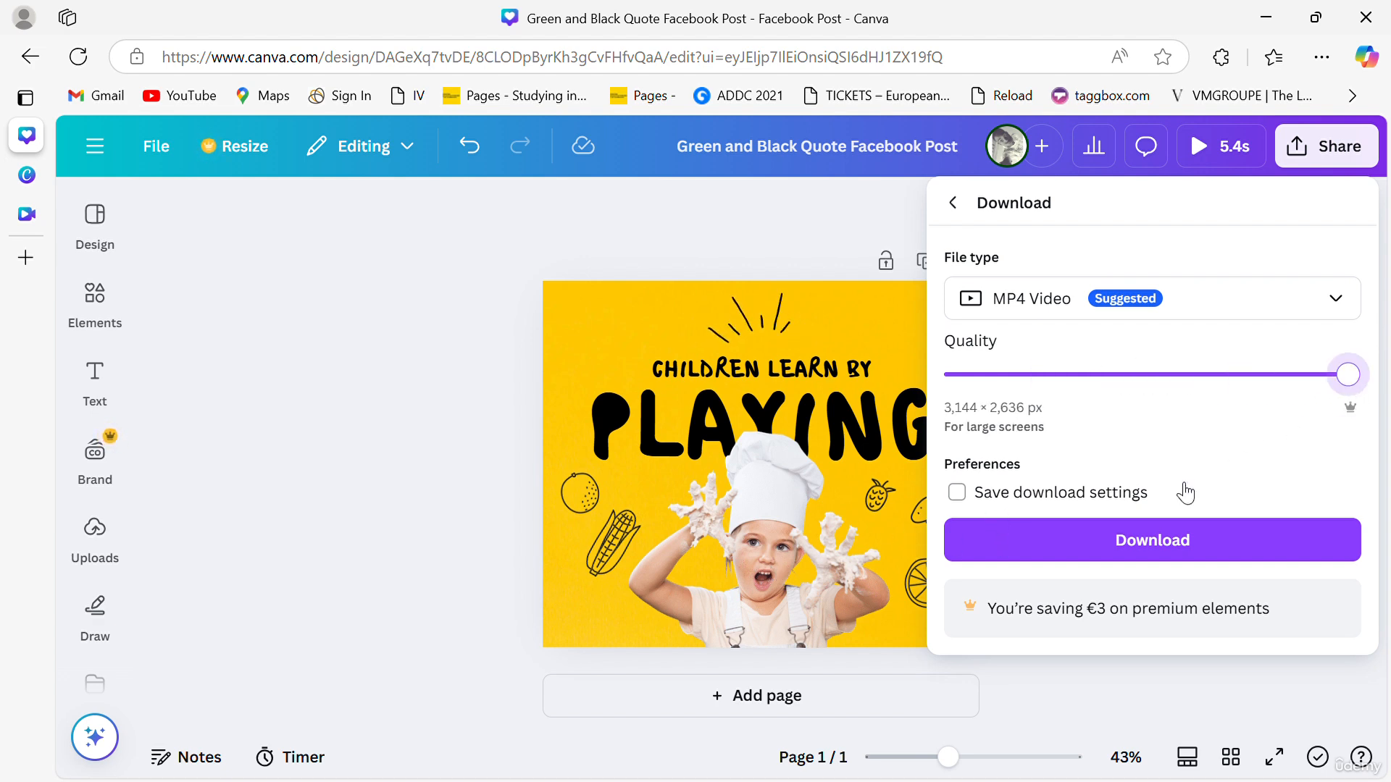
left_click(1134, 538)
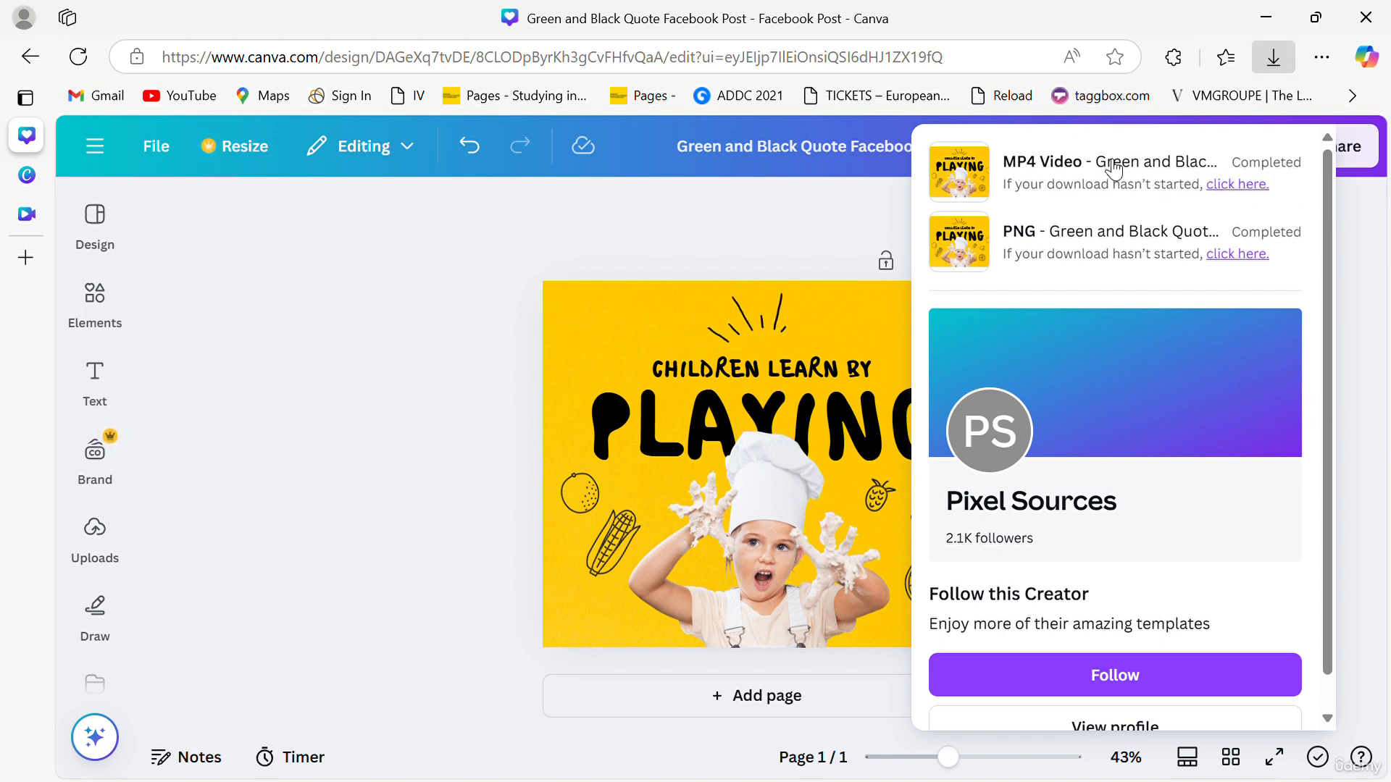
left_click(986, 165)
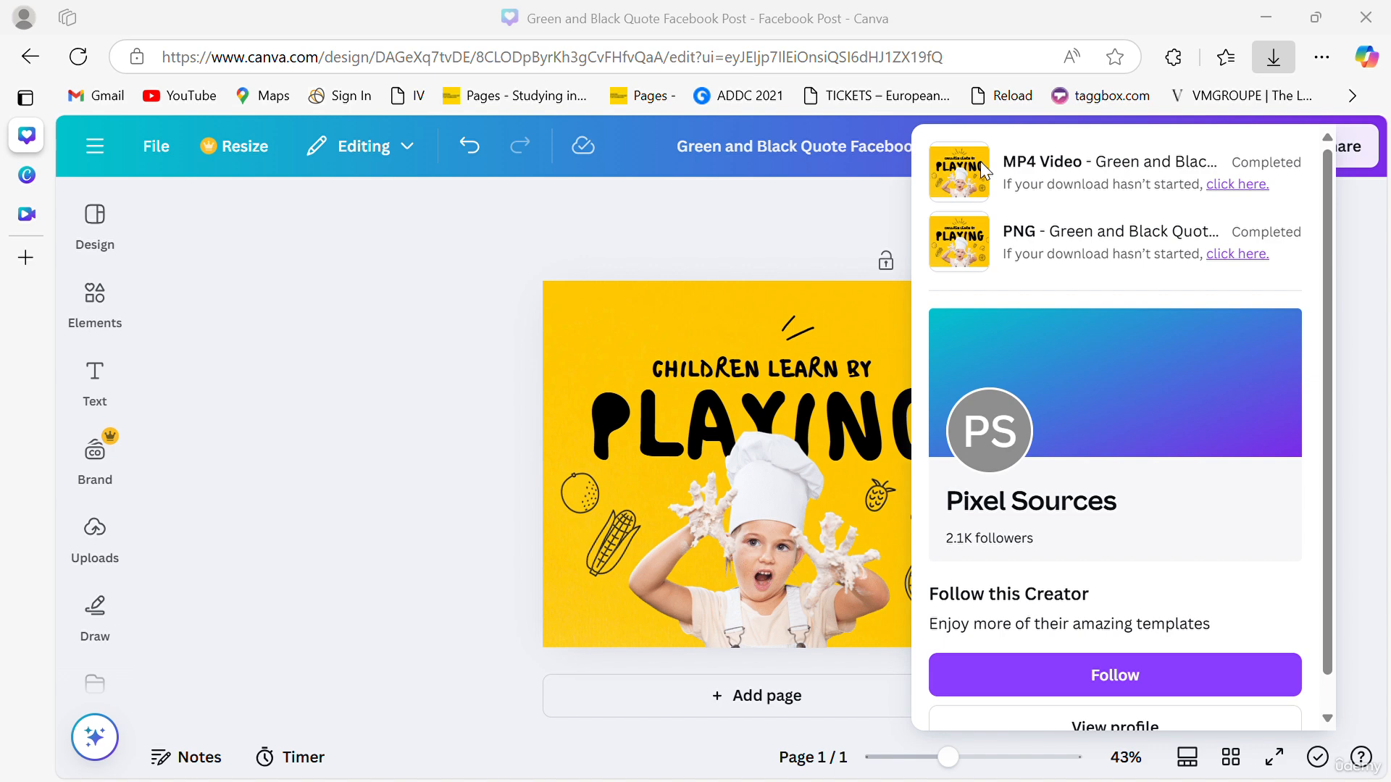